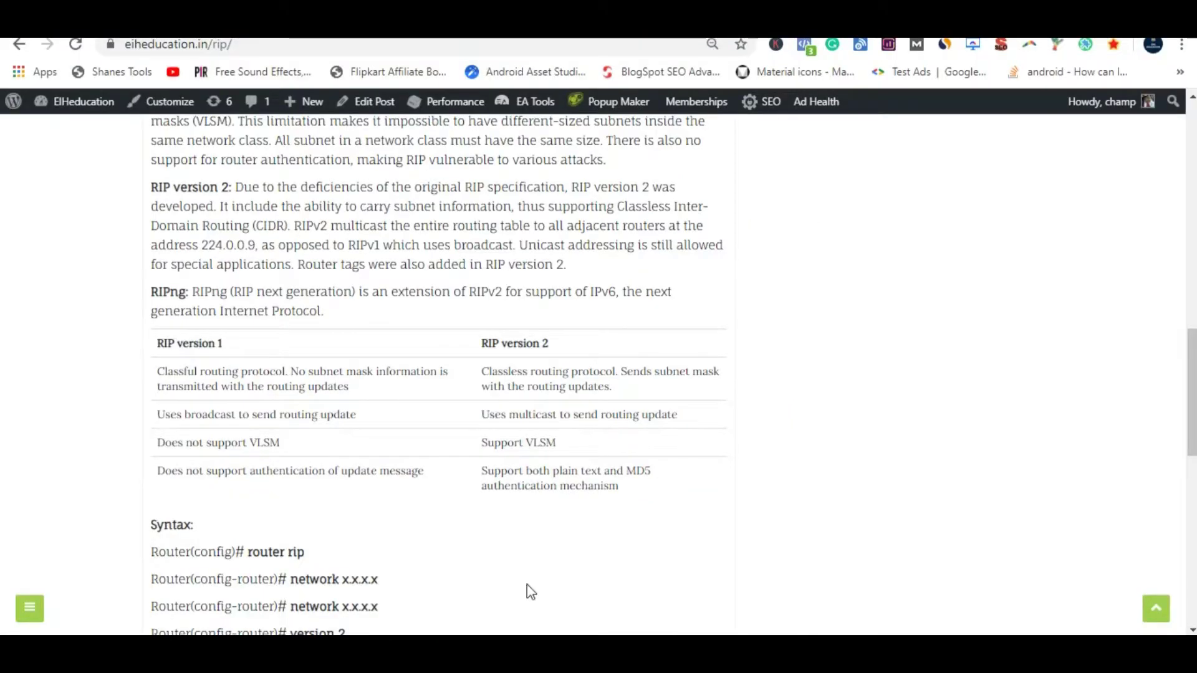
- Review the RIP article's timers and version descriptions, highlighting the RIP version 1 heading and the RIPng paragraph
scroll(526, 342, up, 10)
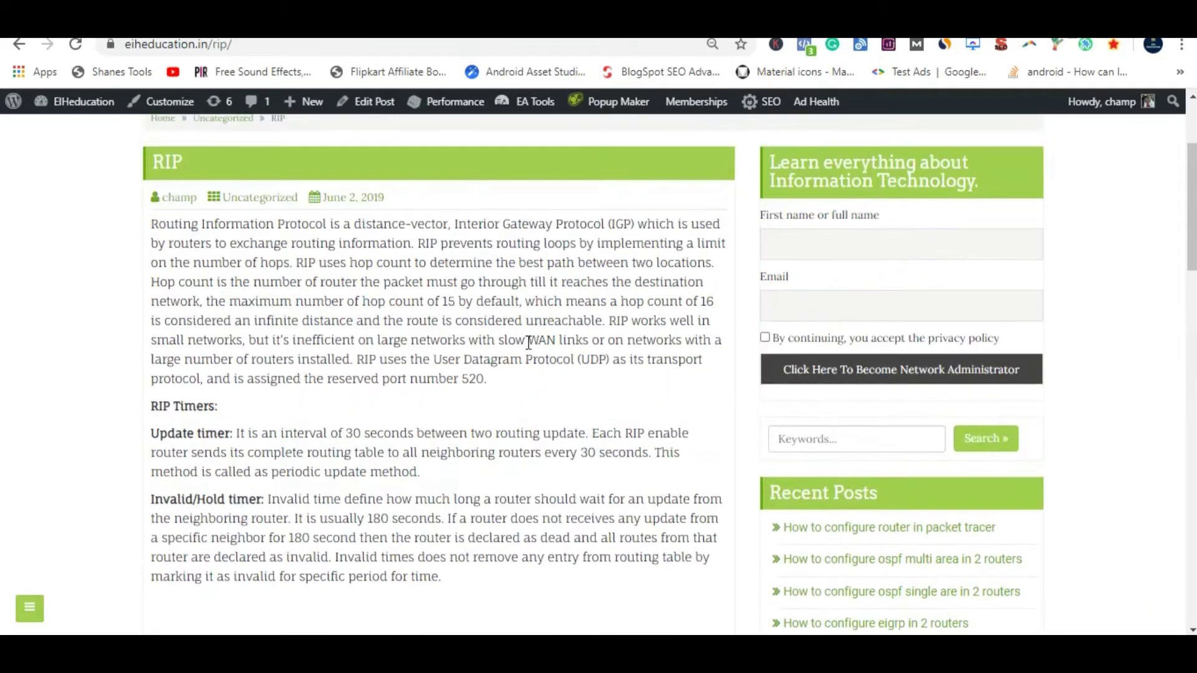
scroll(529, 343, down, 6)
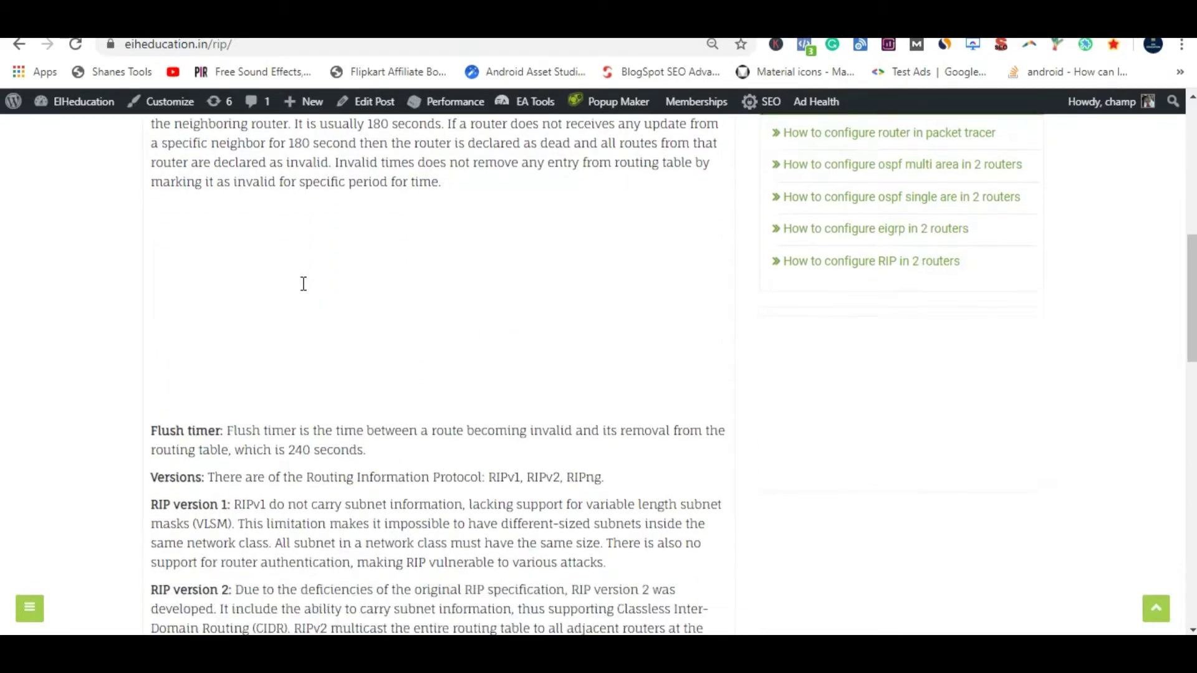
scroll(304, 284, down, 5)
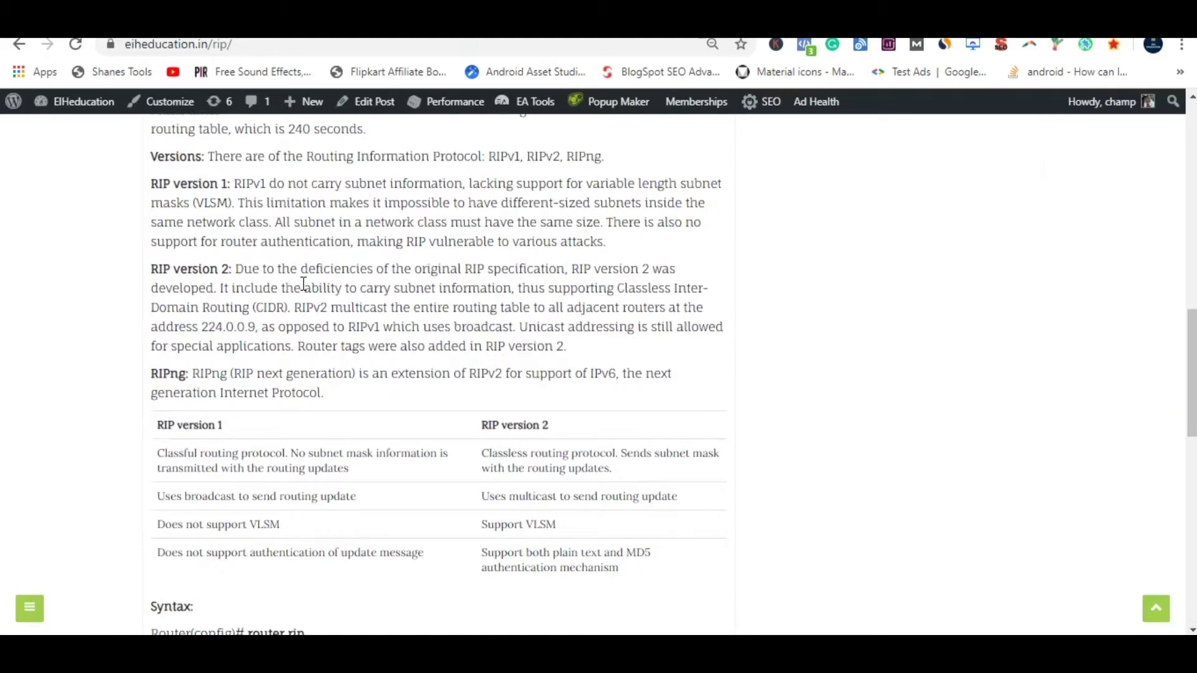
scroll(356, 341, down, 1)
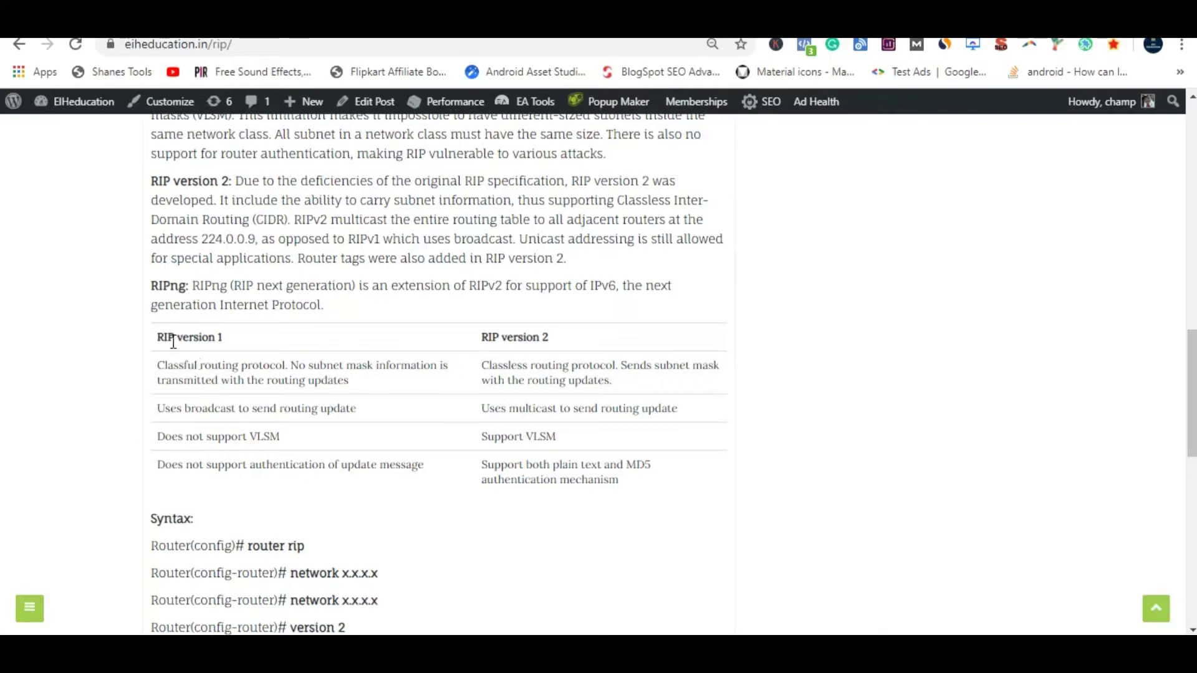
drag(163, 336, 189, 337)
drag(151, 288, 304, 305)
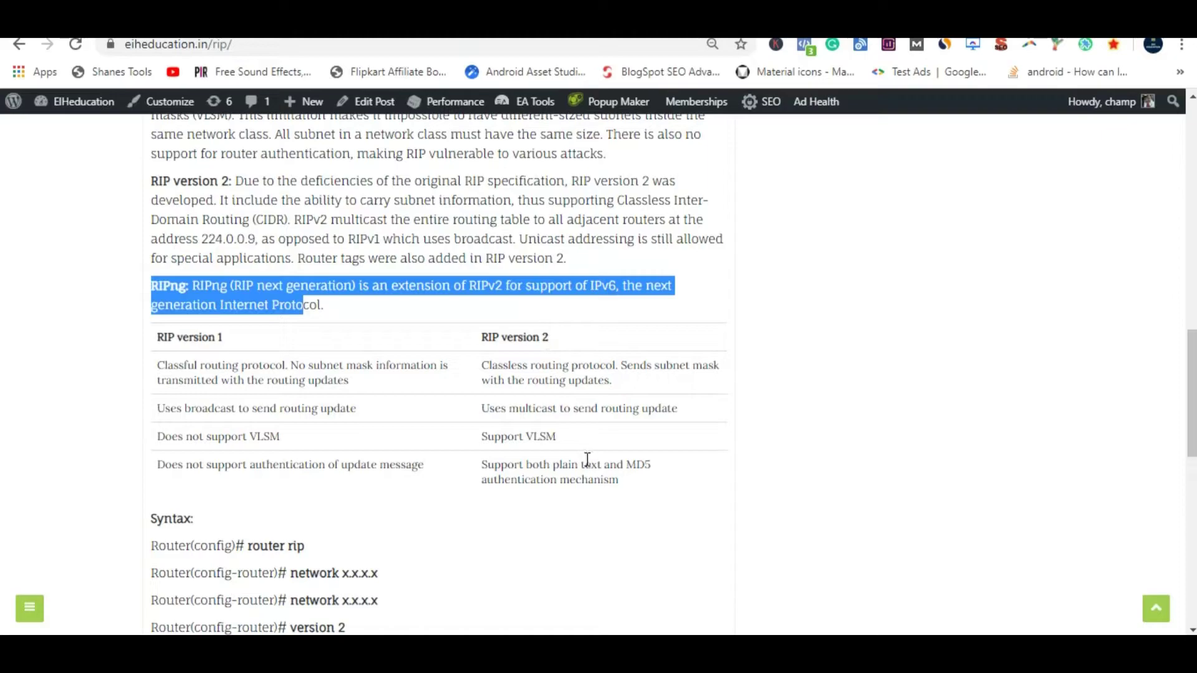
- Switch to Cisco Packet Tracer and open Router0's IOS command line at a ready prompt
key(alt+Tab)
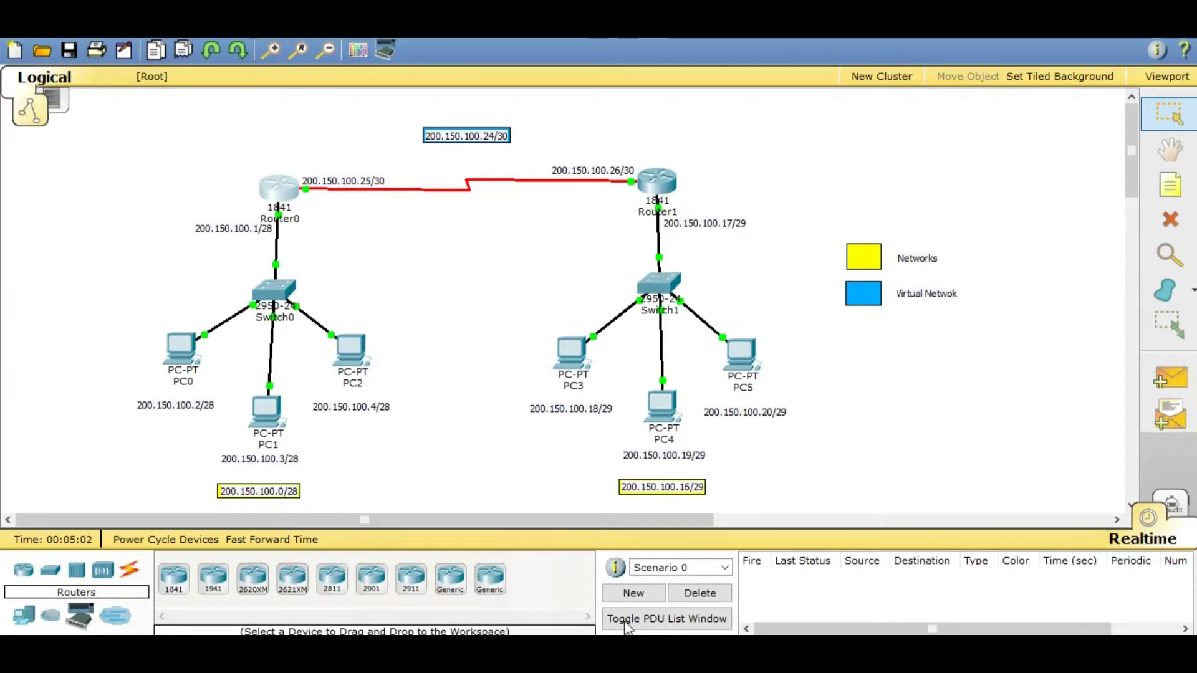
click(460, 302)
click(279, 187)
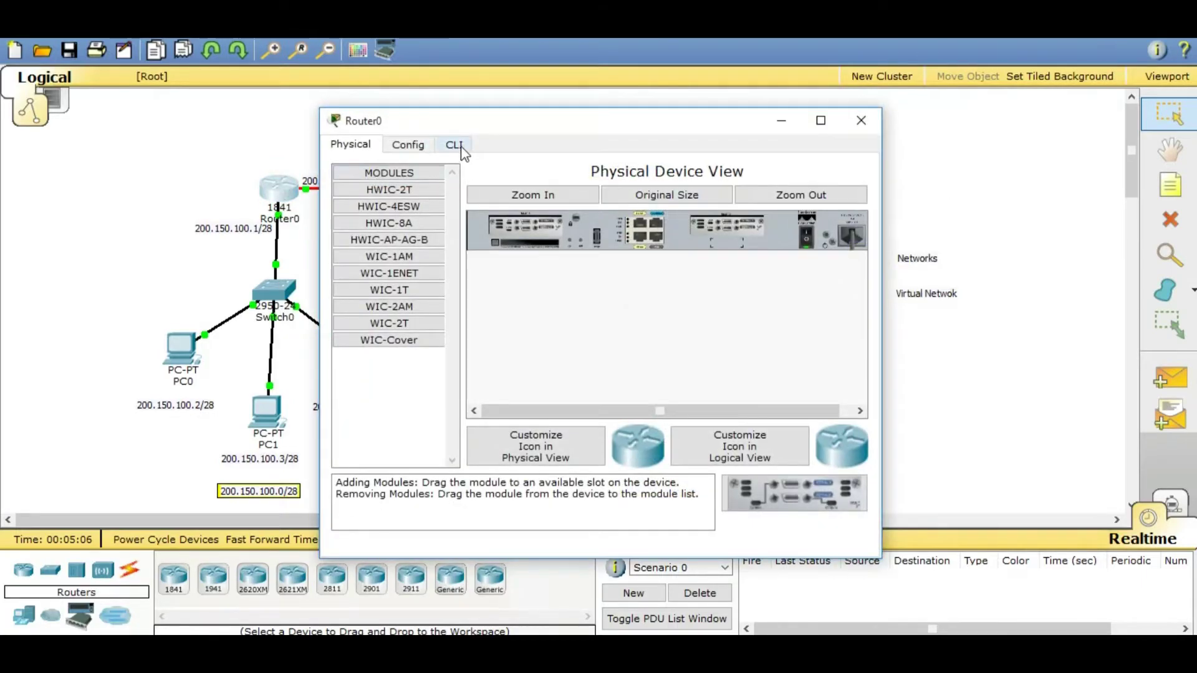
click(460, 148)
key(Return)
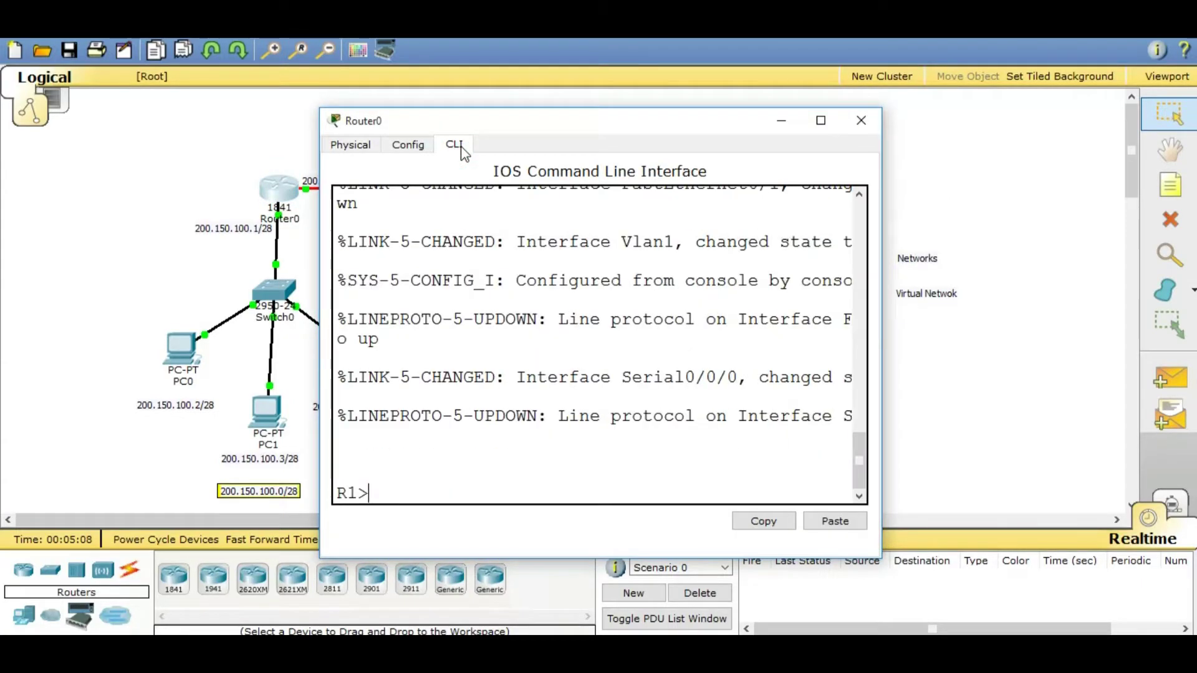
- Enter privileged EXEC mode on Router0 with the enable command
text(n)
key(BackSpace)
text(enabel)
key(BackSpace)
key(BackSpace)
key(Tab)
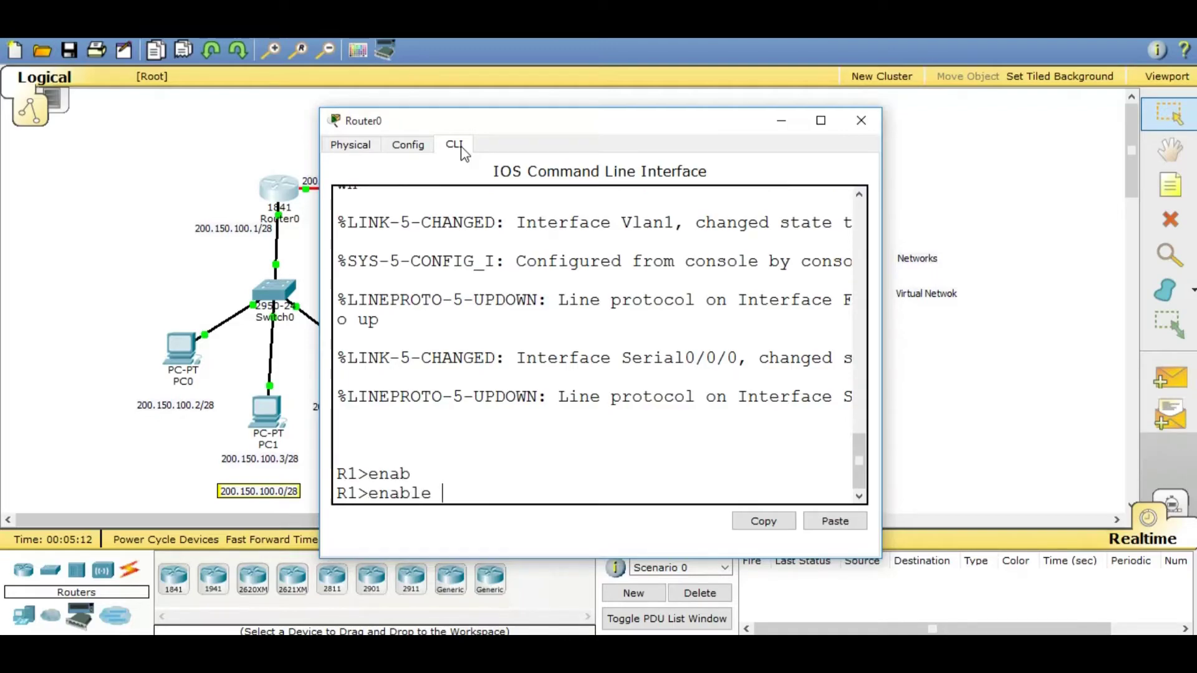
key(Return)
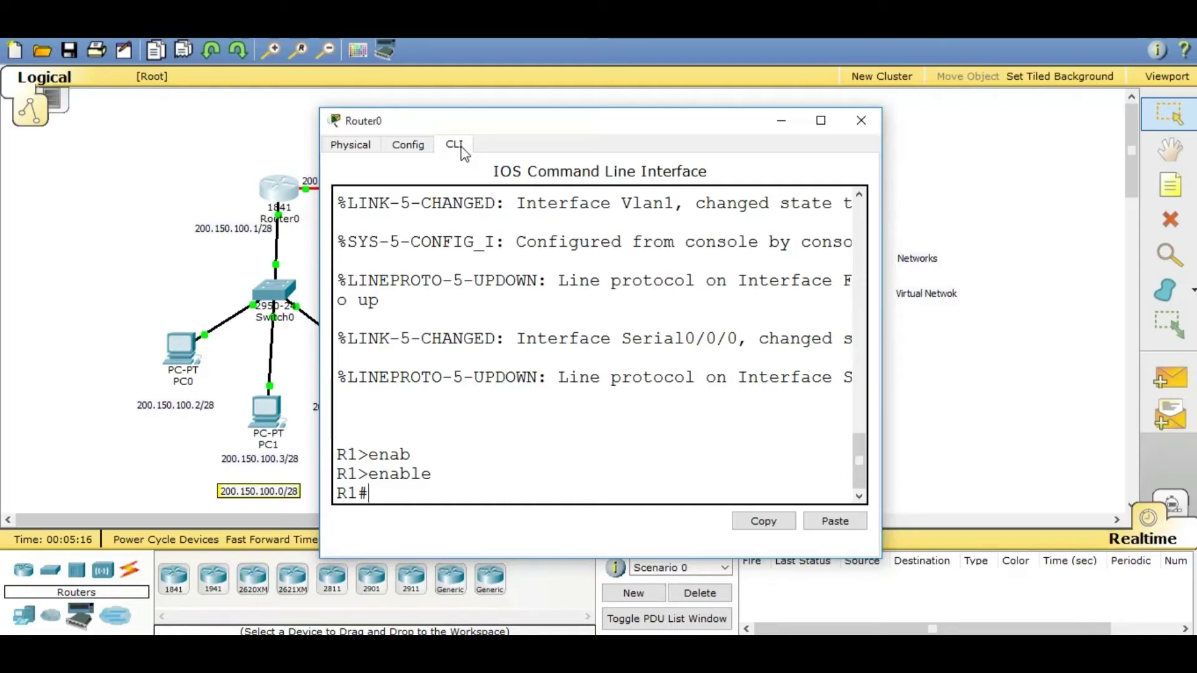
- Enter global configuration mode on Router0 with configure terminal
text(conf)
key(Tab)
text(t)
key(Tab)
key(Return)
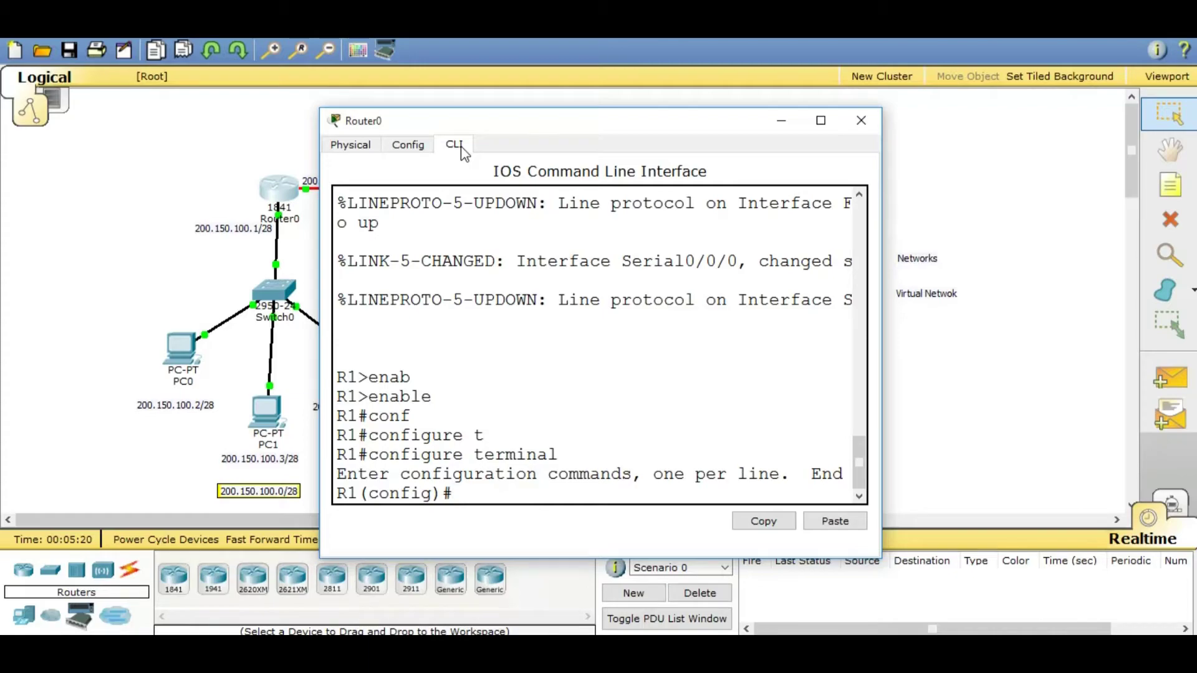
- List the available routing protocols, maximize the router window, and enter RIP configuration with router rip
text(router)
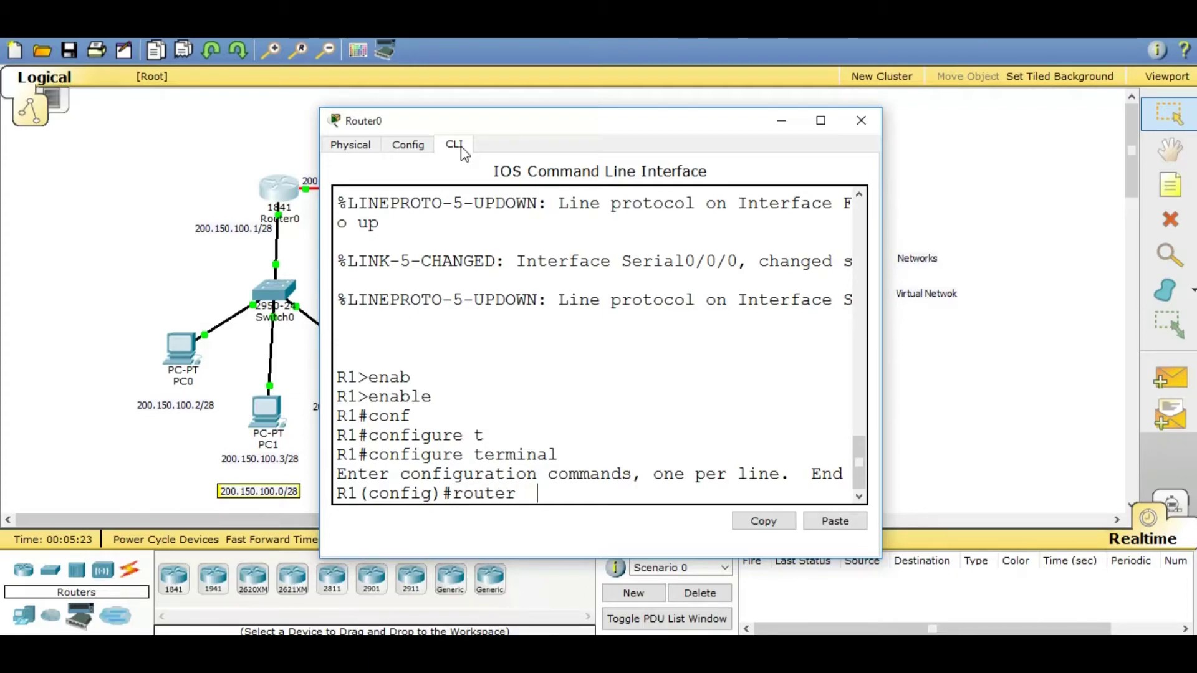
key(BackSpace)
text(?)
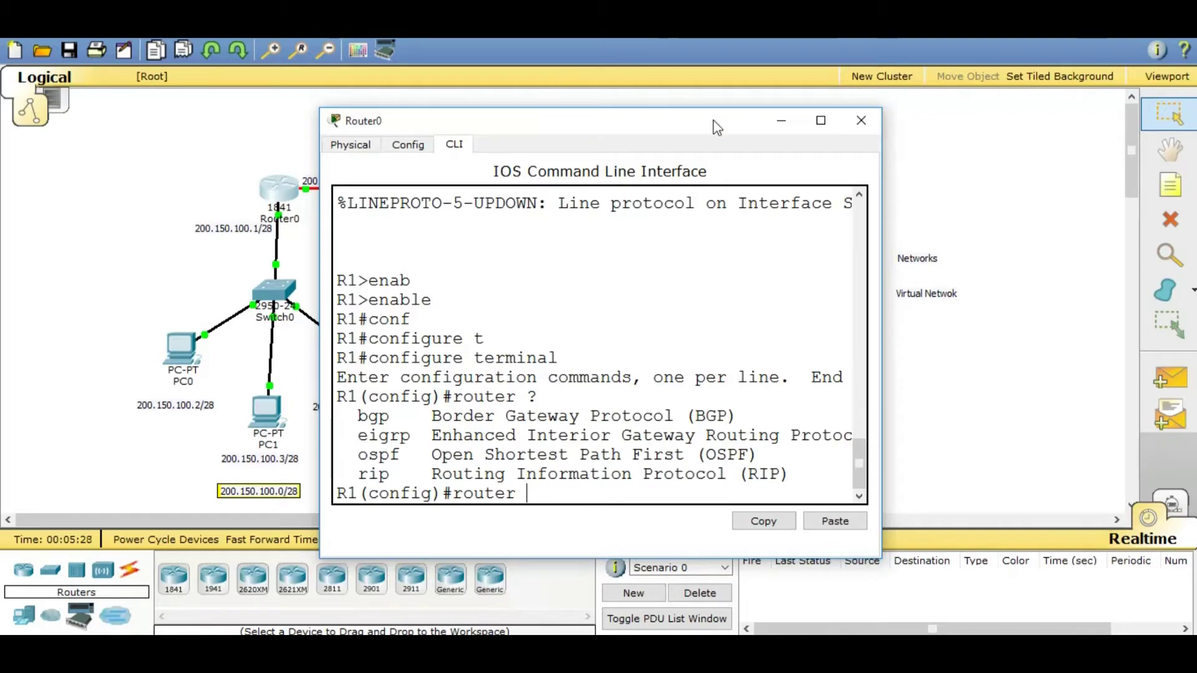
click(821, 121)
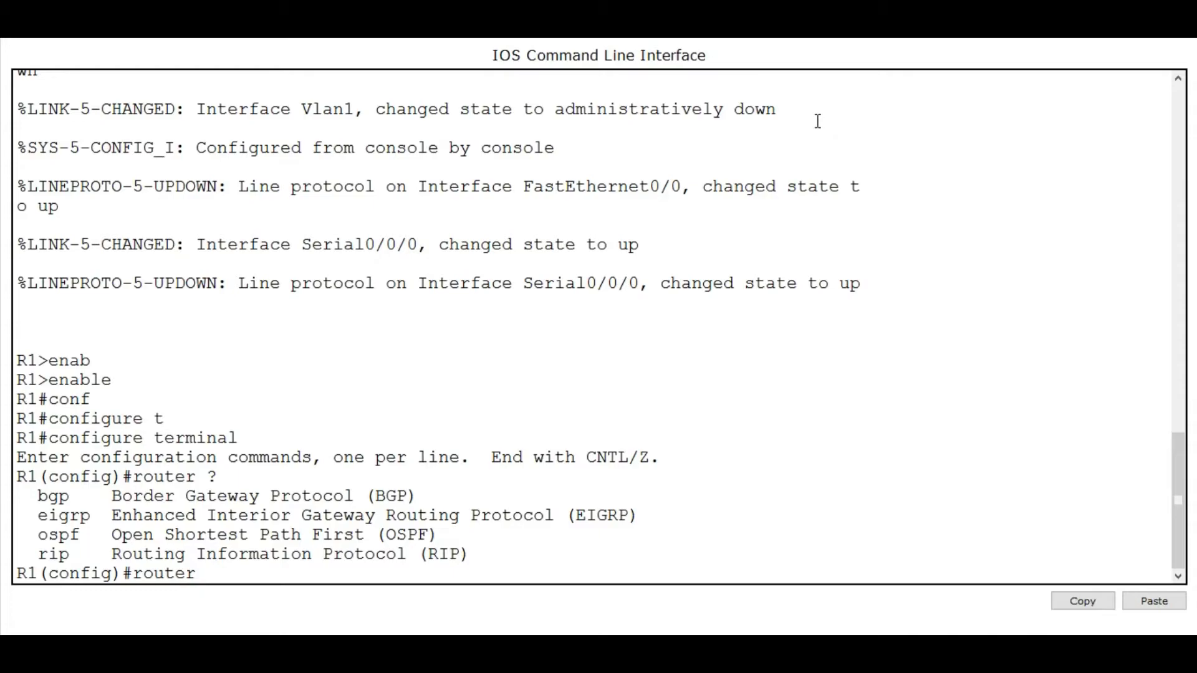
text(rip)
key(Return)
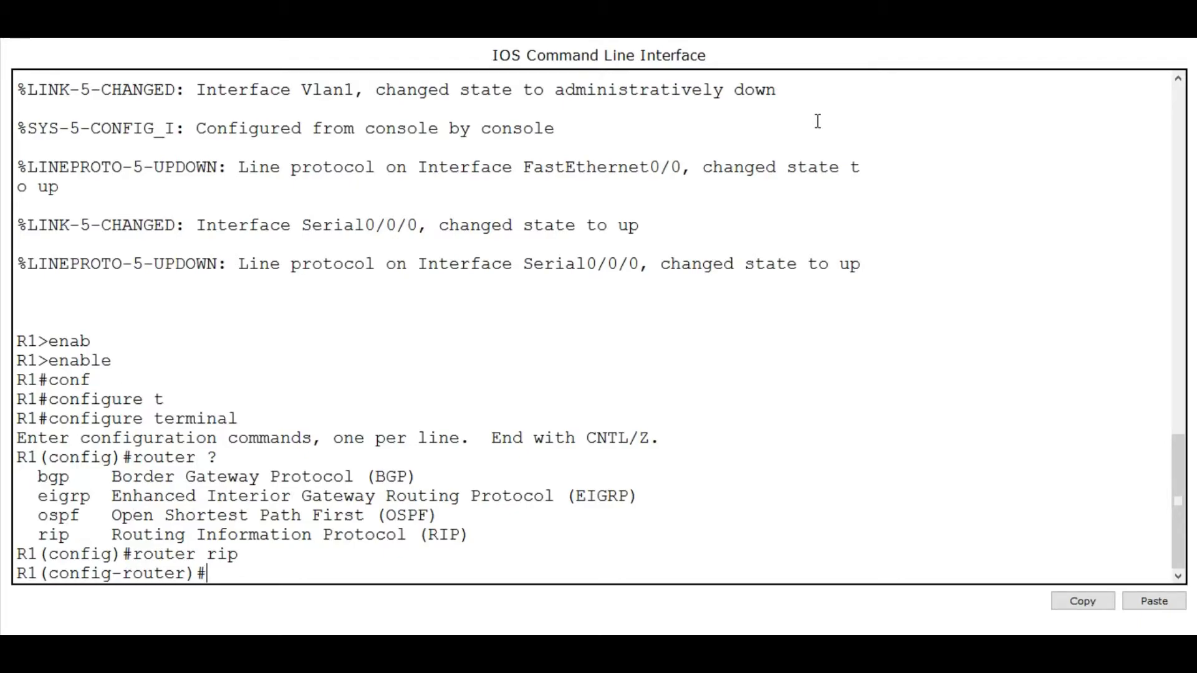
- List the RIP configuration commands and examine the auto-summary, network and version entries and the config-router prompt
text(?)
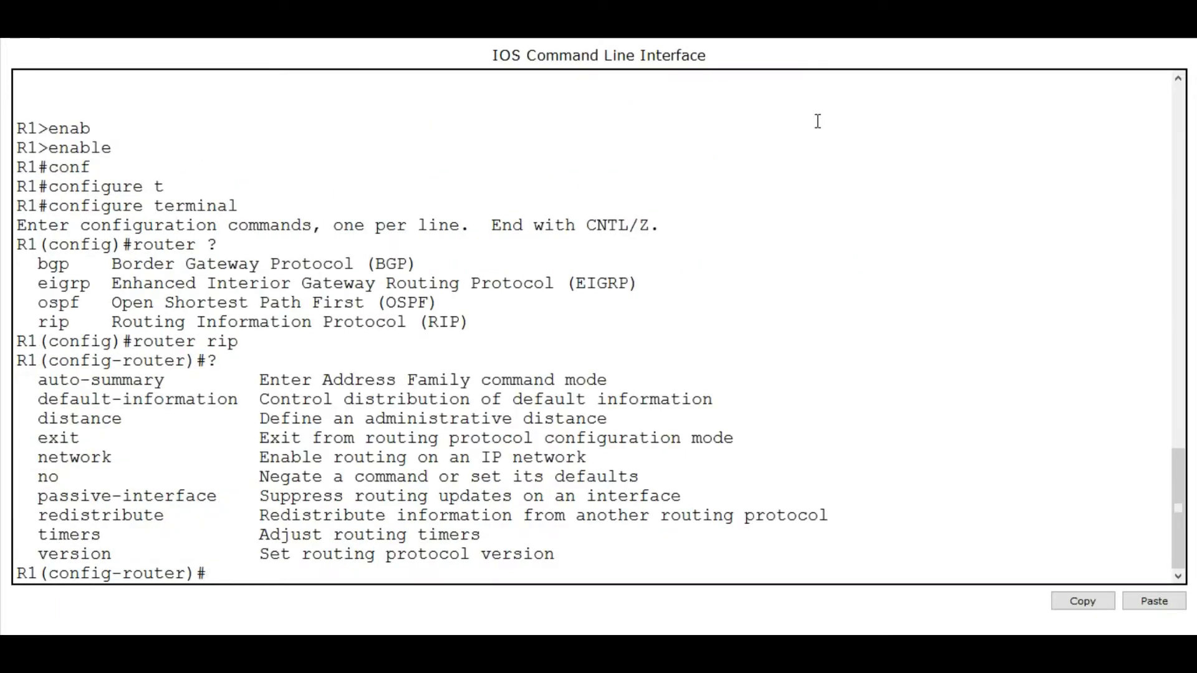
drag(555, 553, 185, 382)
click(125, 436)
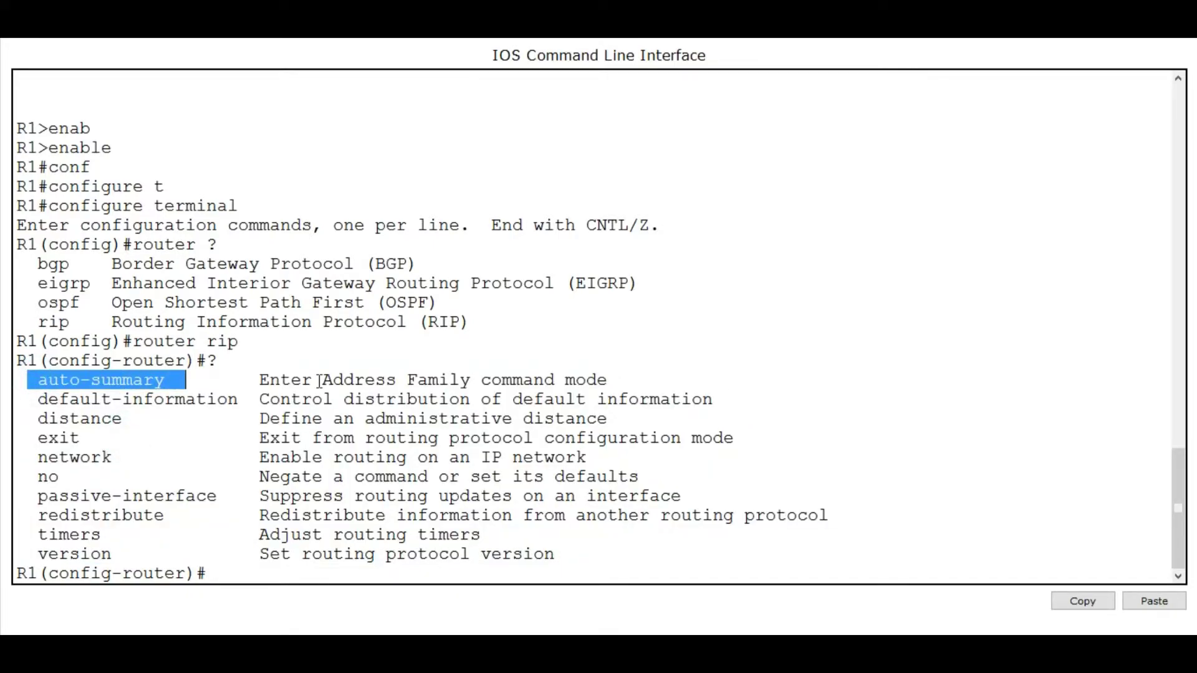
click(39, 443)
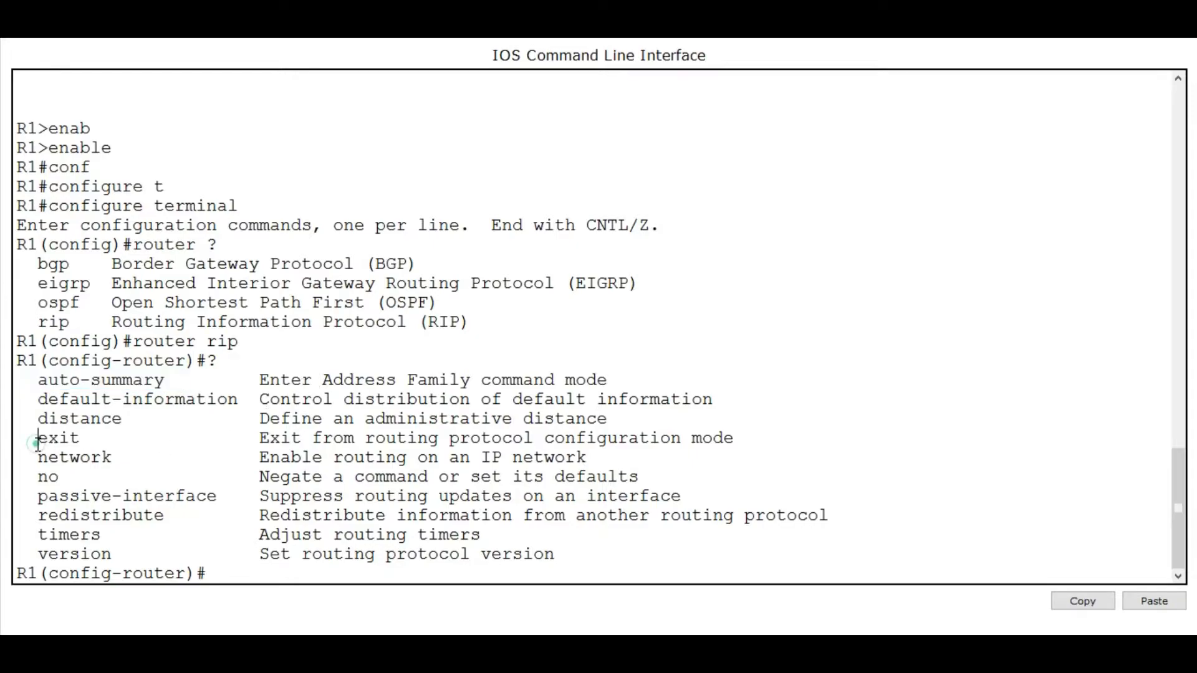
drag(46, 460, 121, 459)
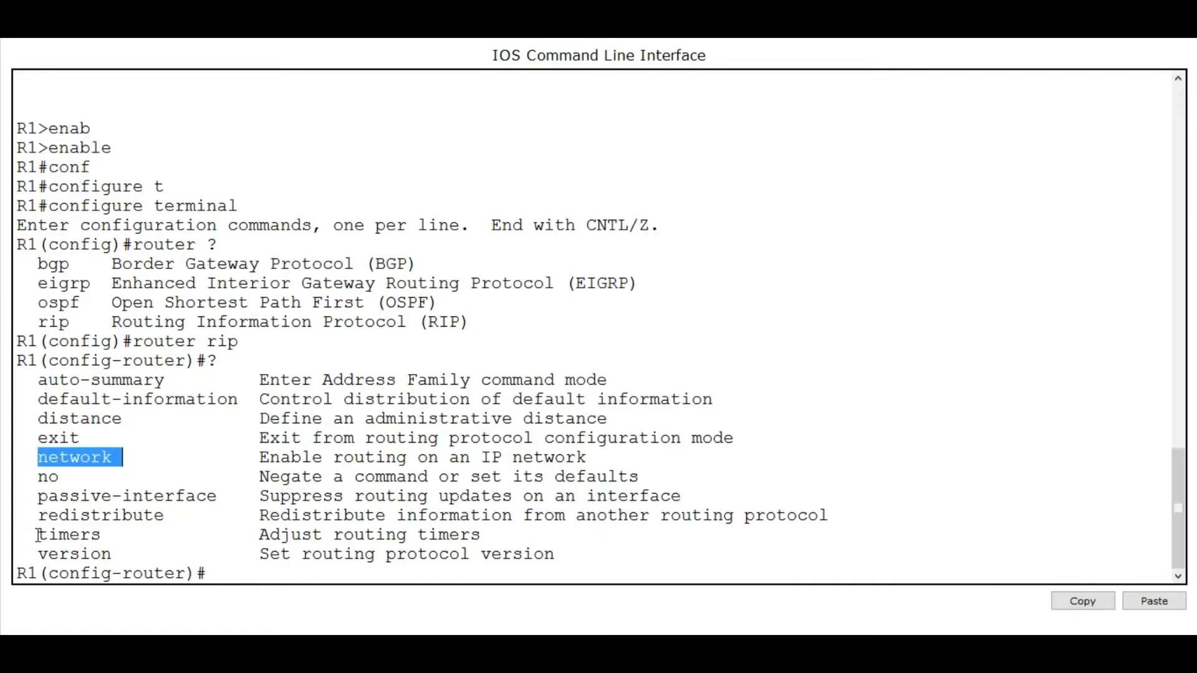
drag(39, 547, 117, 553)
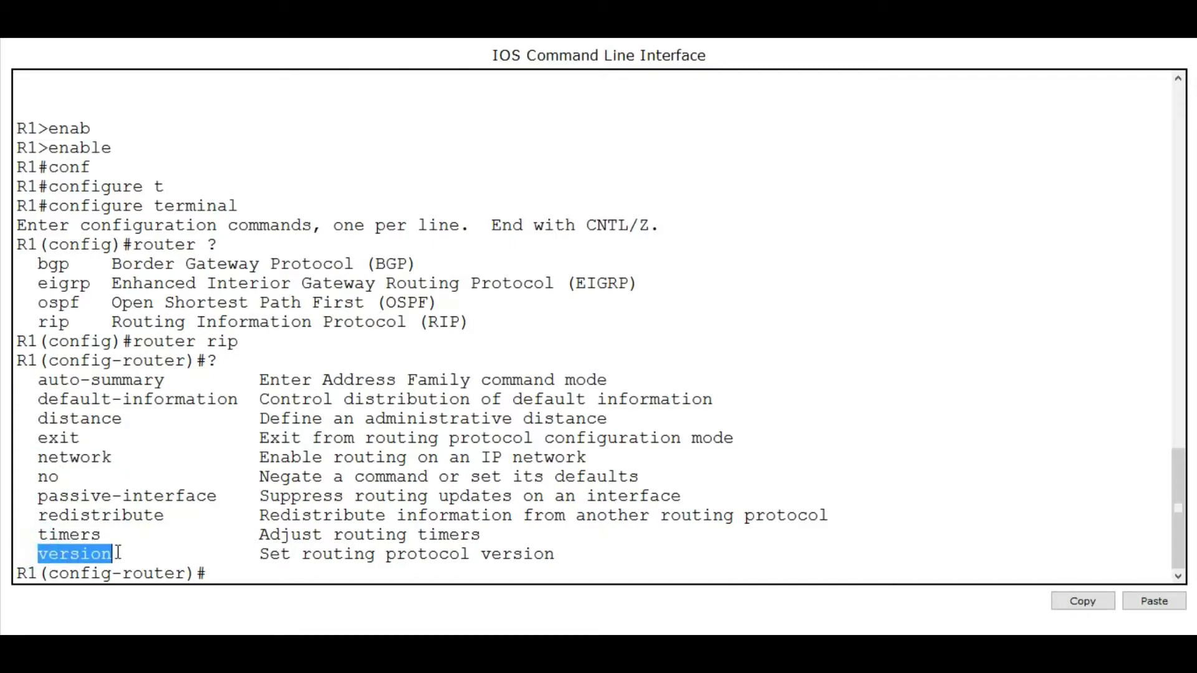
click(258, 574)
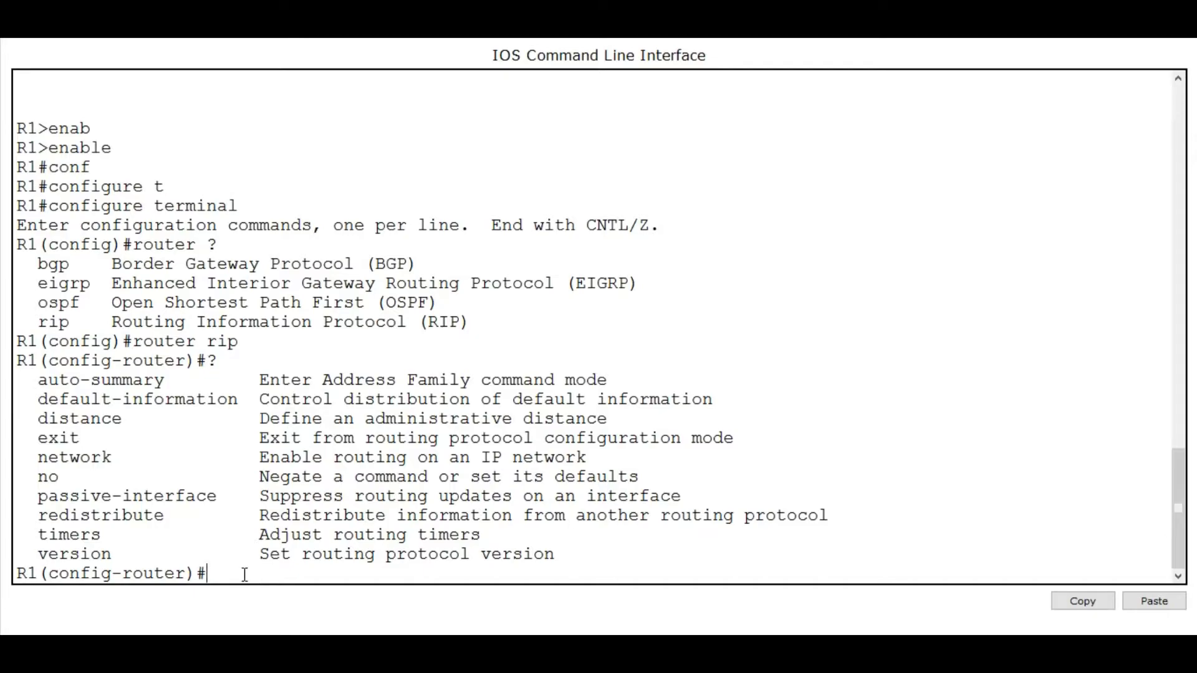
drag(123, 574, 188, 573)
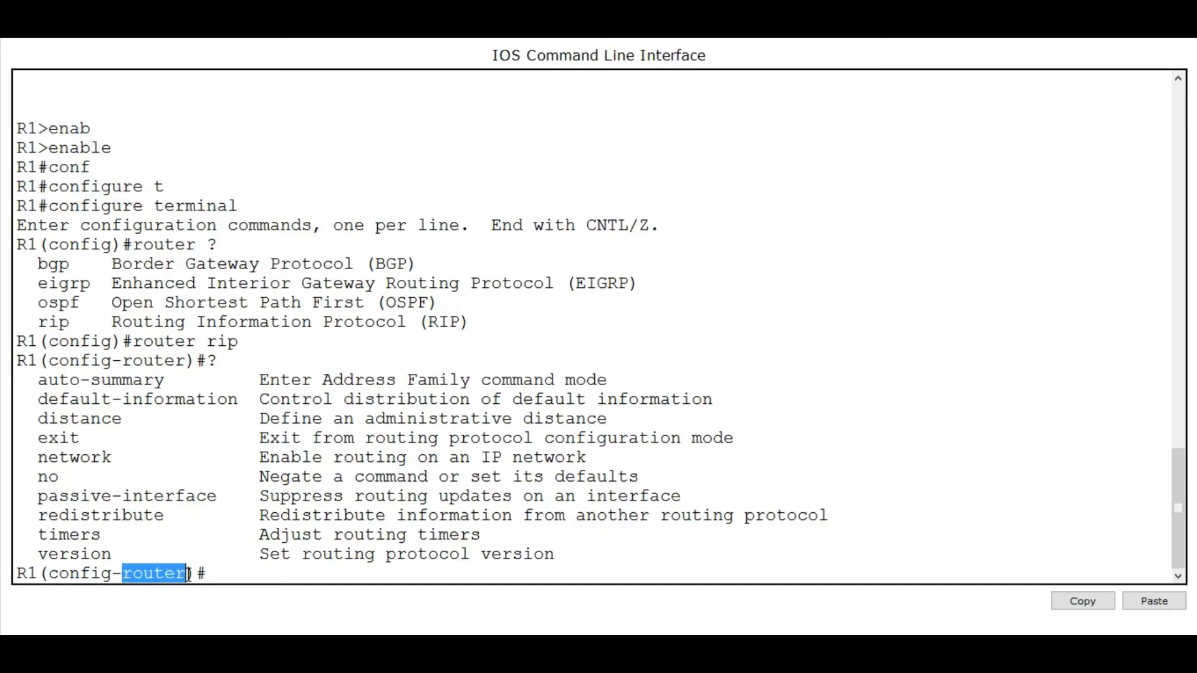
click(242, 572)
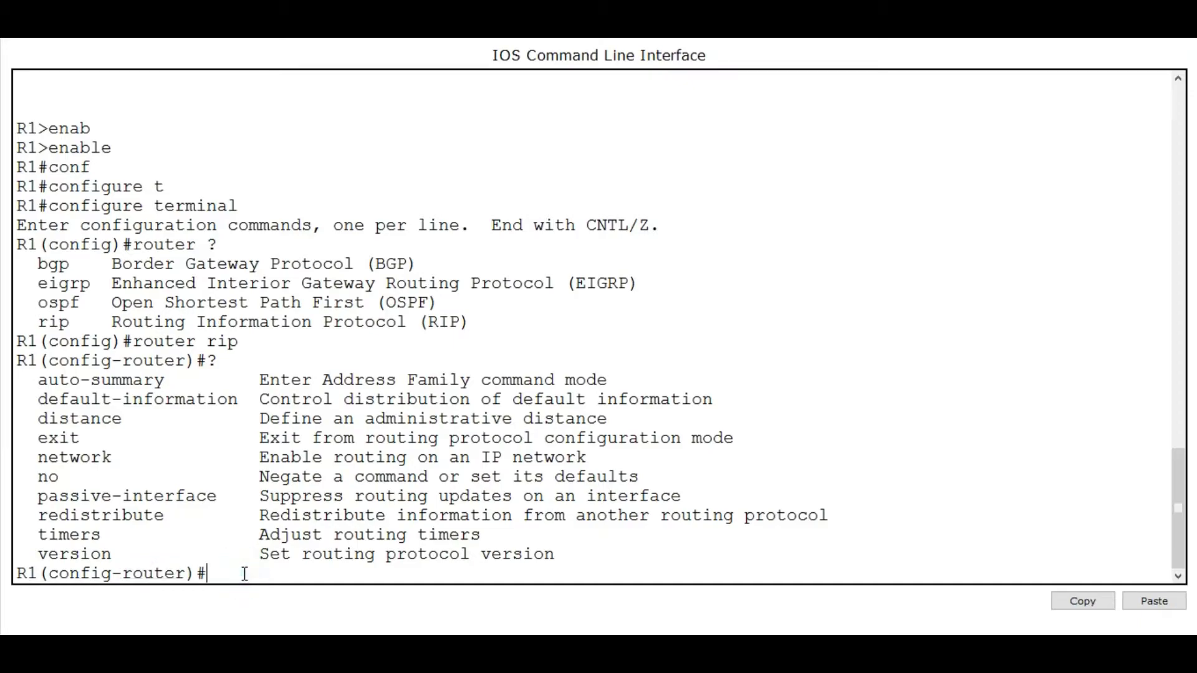
- Disable automatic route summarization for RIP with no auto-summary
text(no au)
key(Tab)
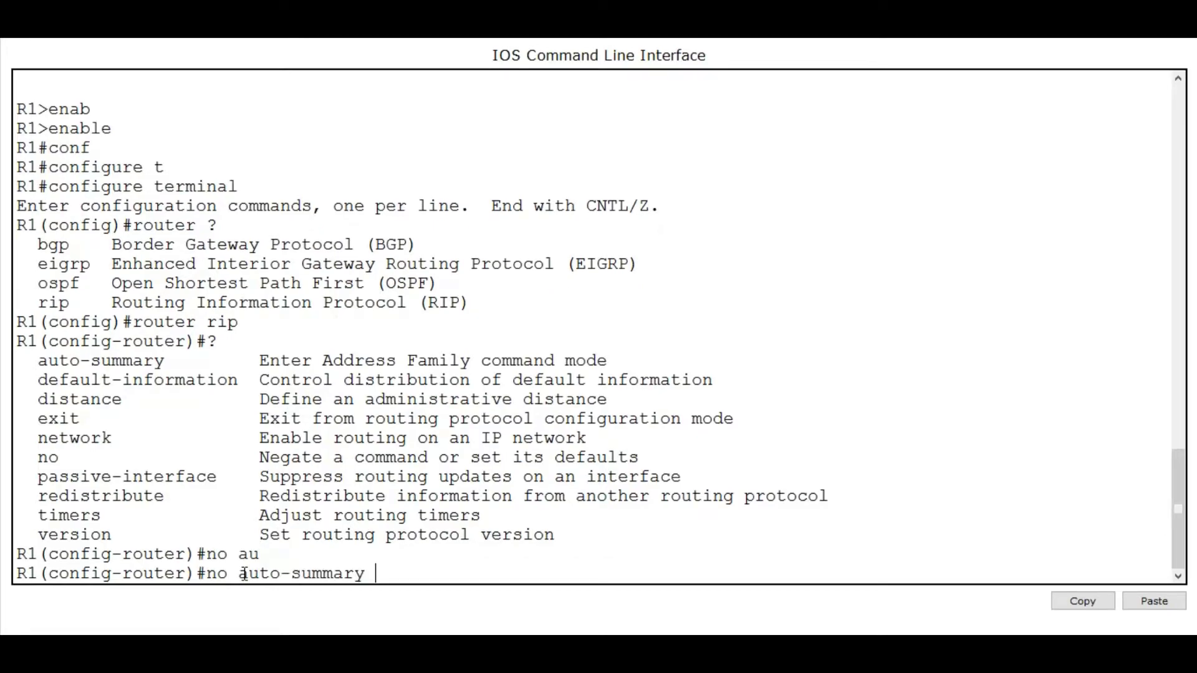
key(Return)
- Check the allowed RIP version values and set the protocol to version 2
text(ver)
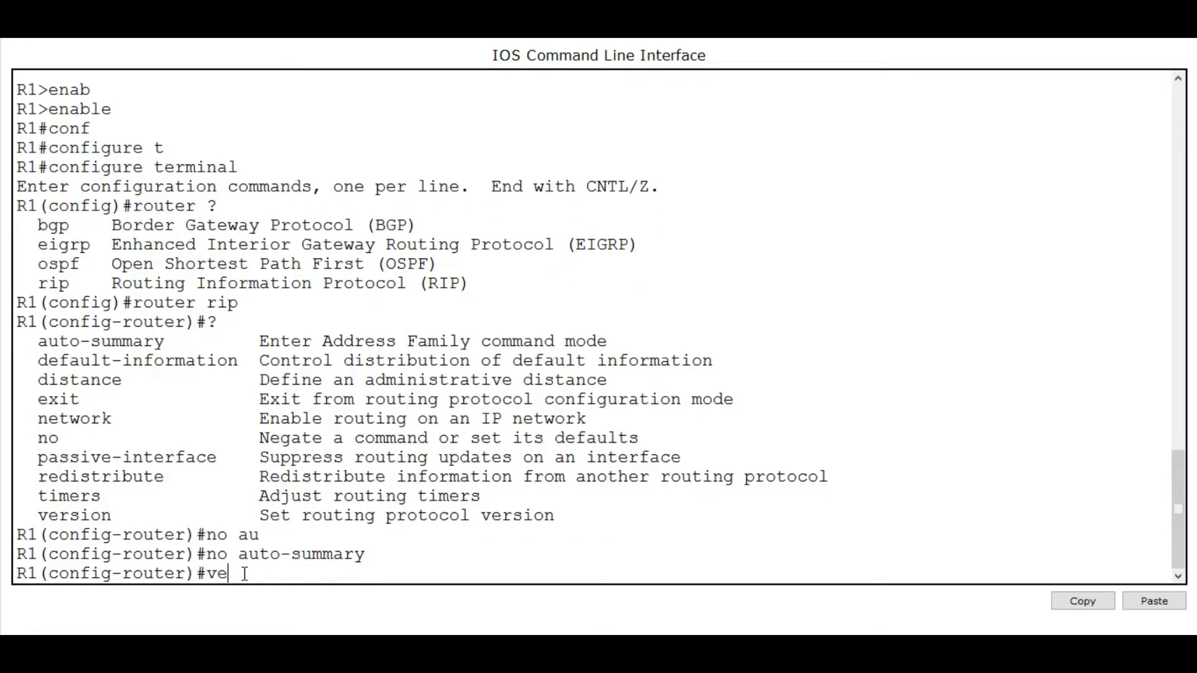
key(Tab)
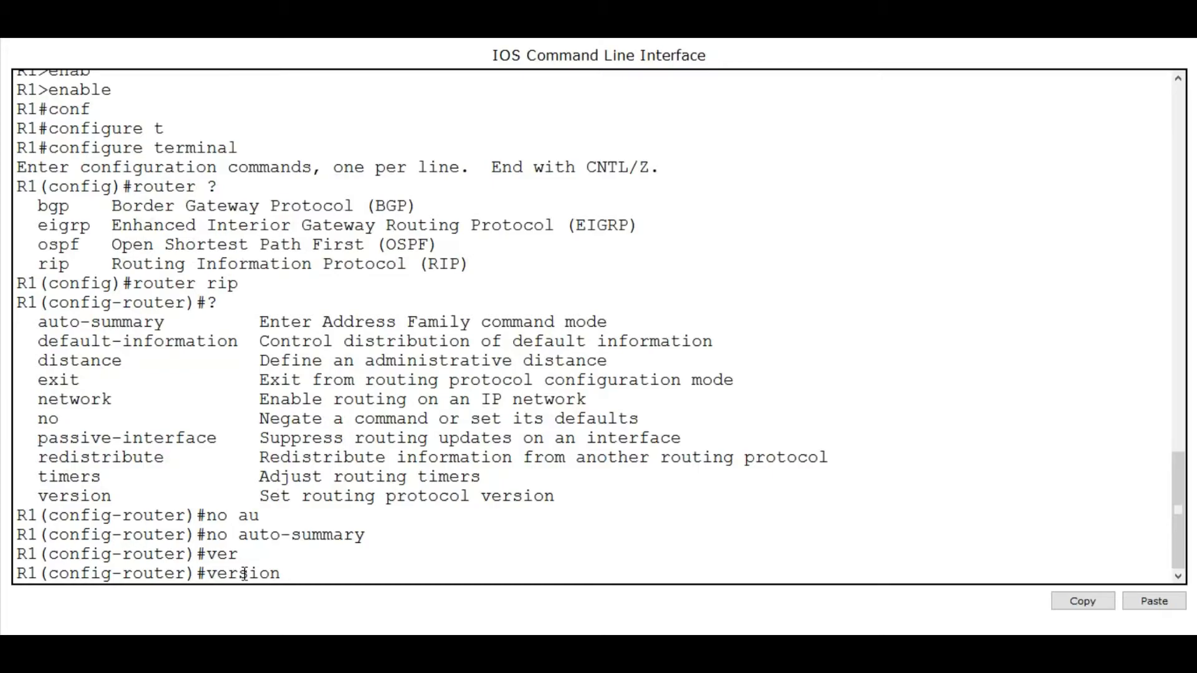
text(?)
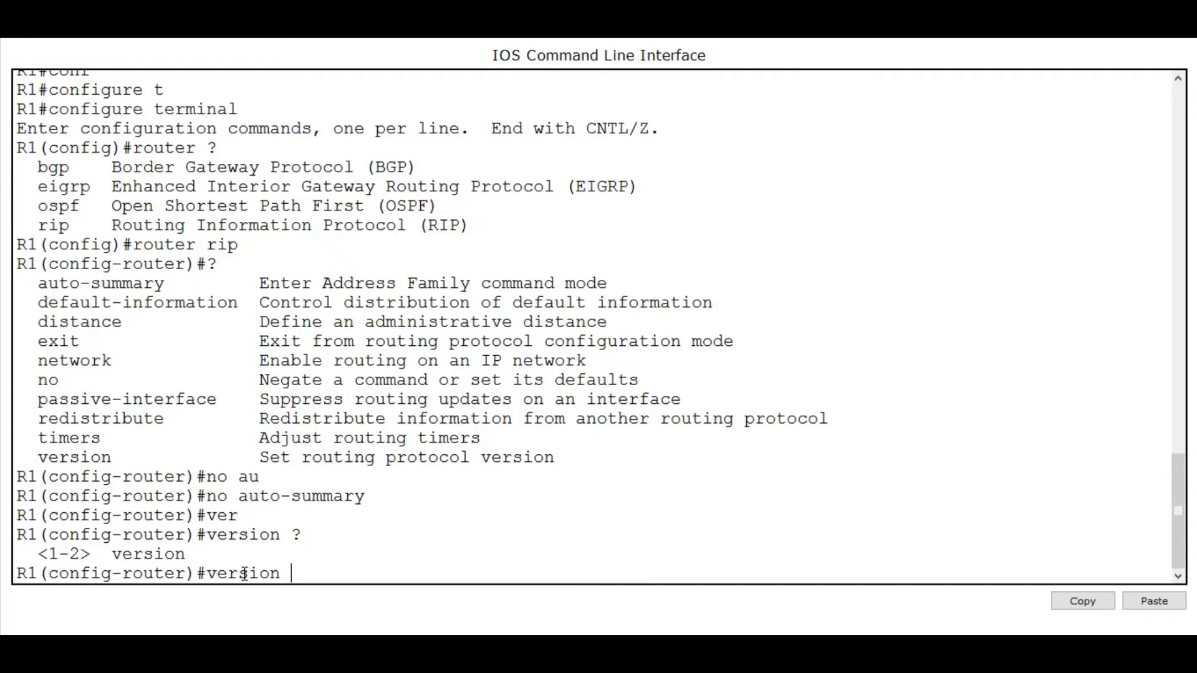
text(2)
key(Return)
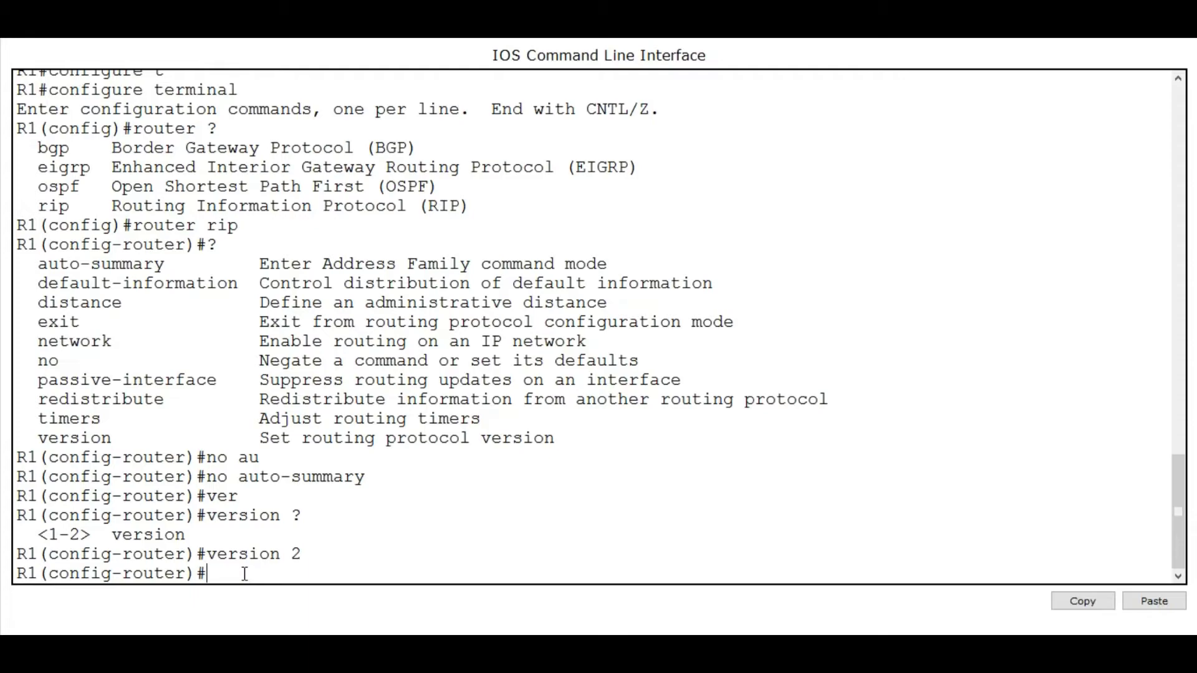
- Display Router0's directly connected routes with do show ip route connected and examine the listed network addresses
text(show ip route co)
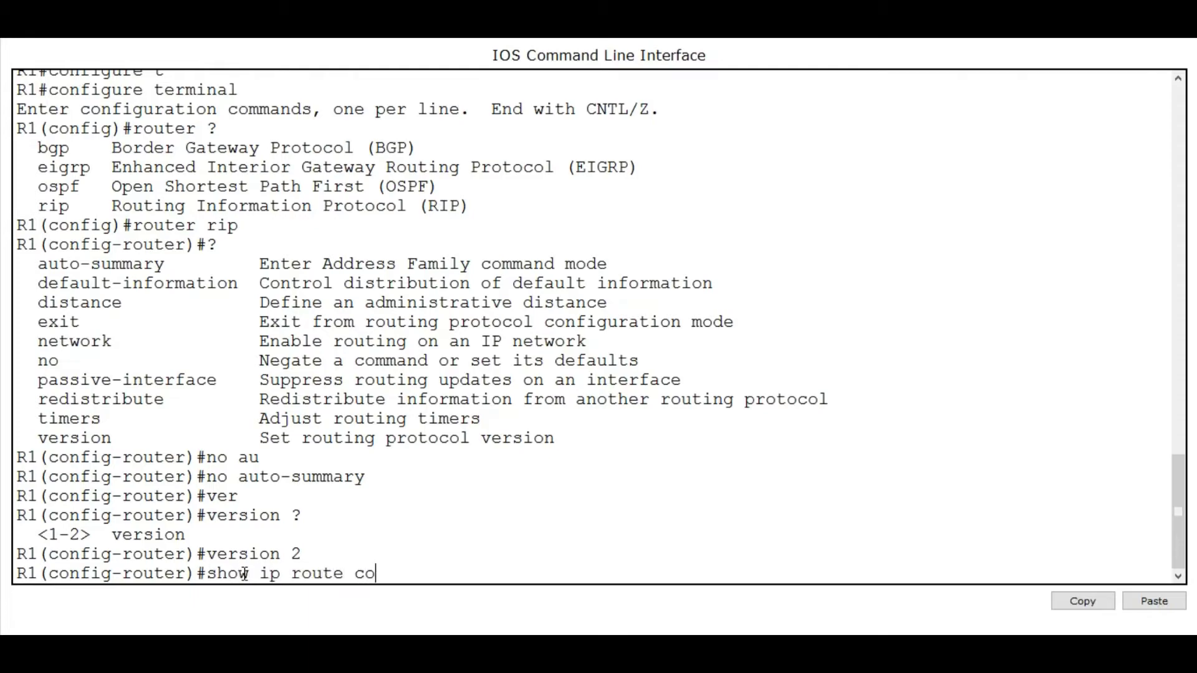
text(nnected)
text(do)
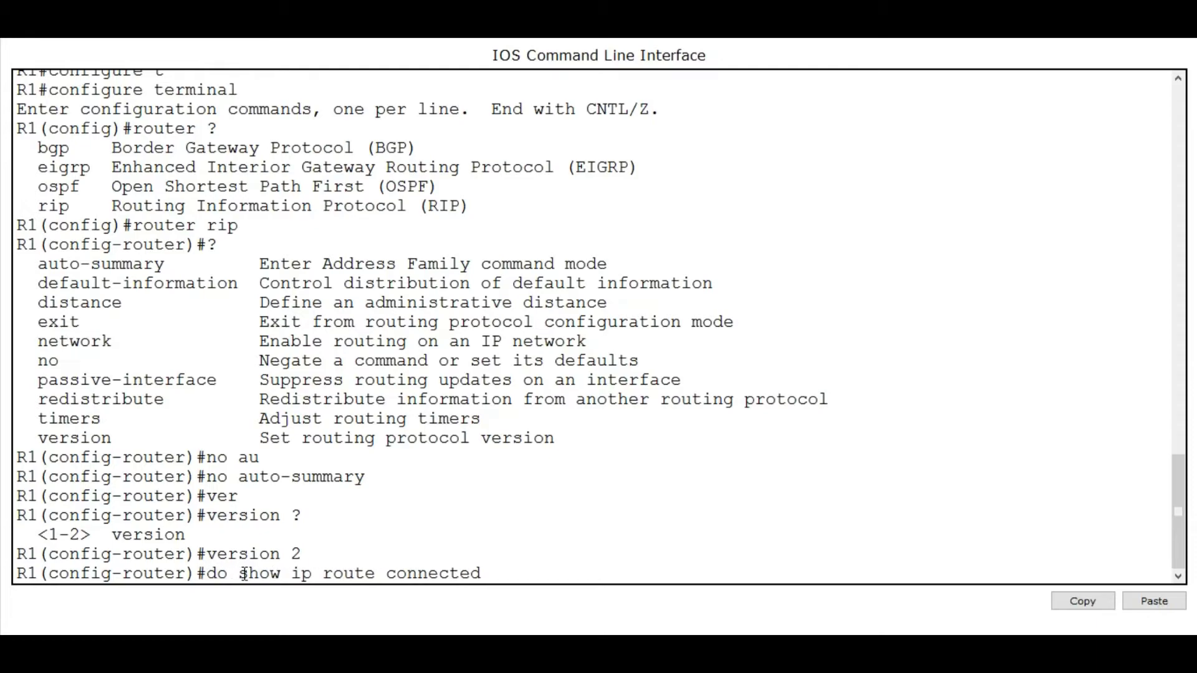
key(Return)
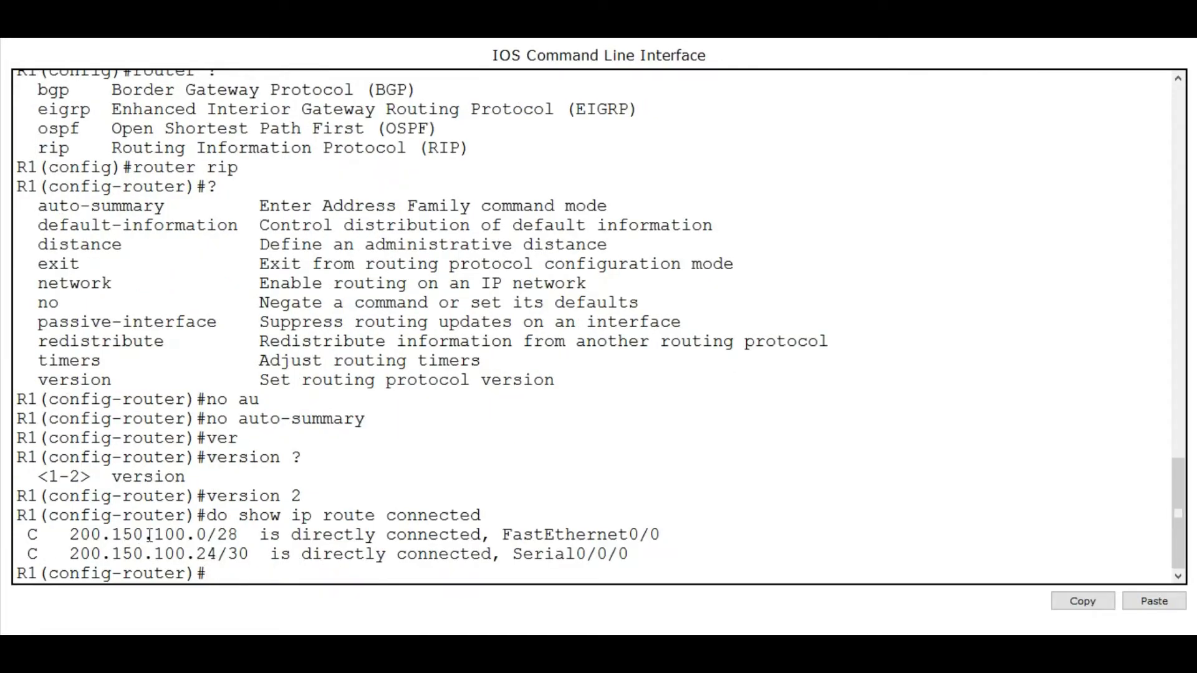
drag(158, 535, 220, 557)
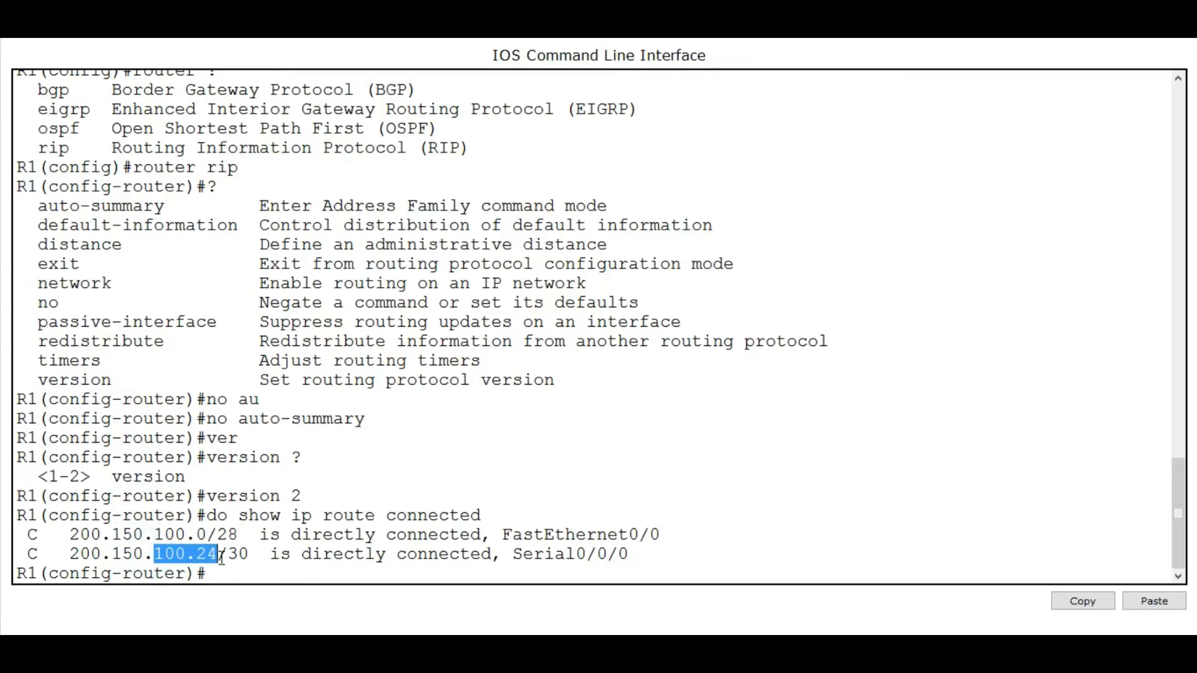
click(235, 567)
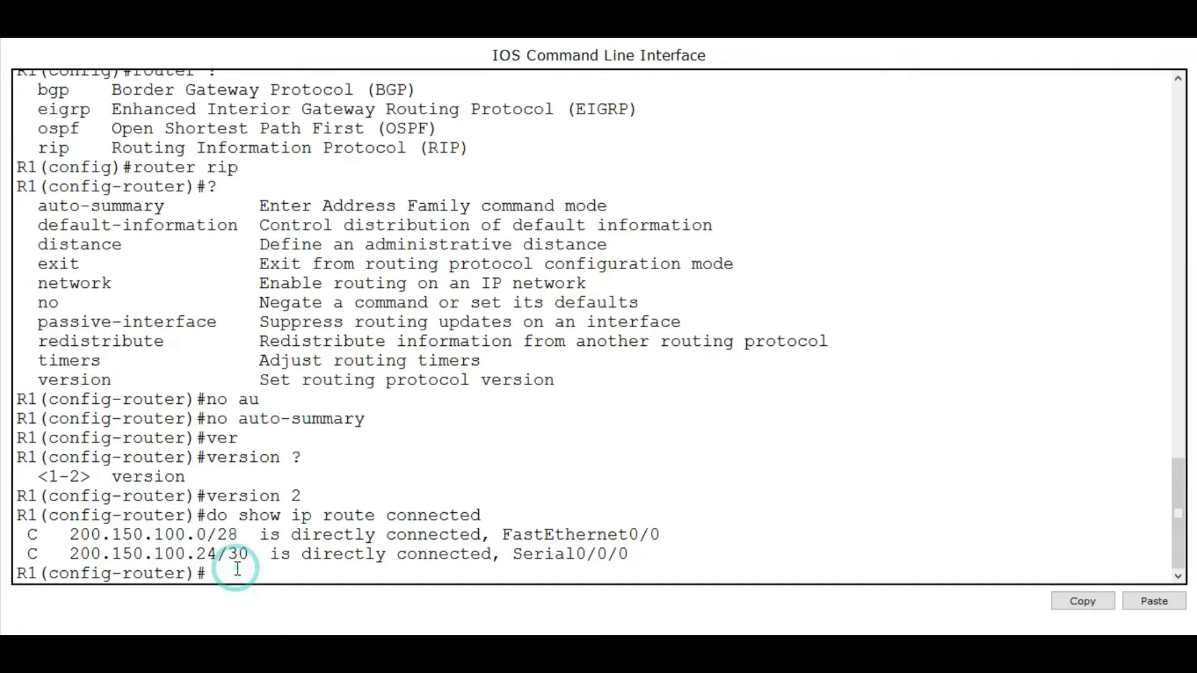
- Add Router0's LAN network 200.150.100.0 to RIP with the network command
text(network)
drag(71, 535, 177, 535)
click(309, 572)
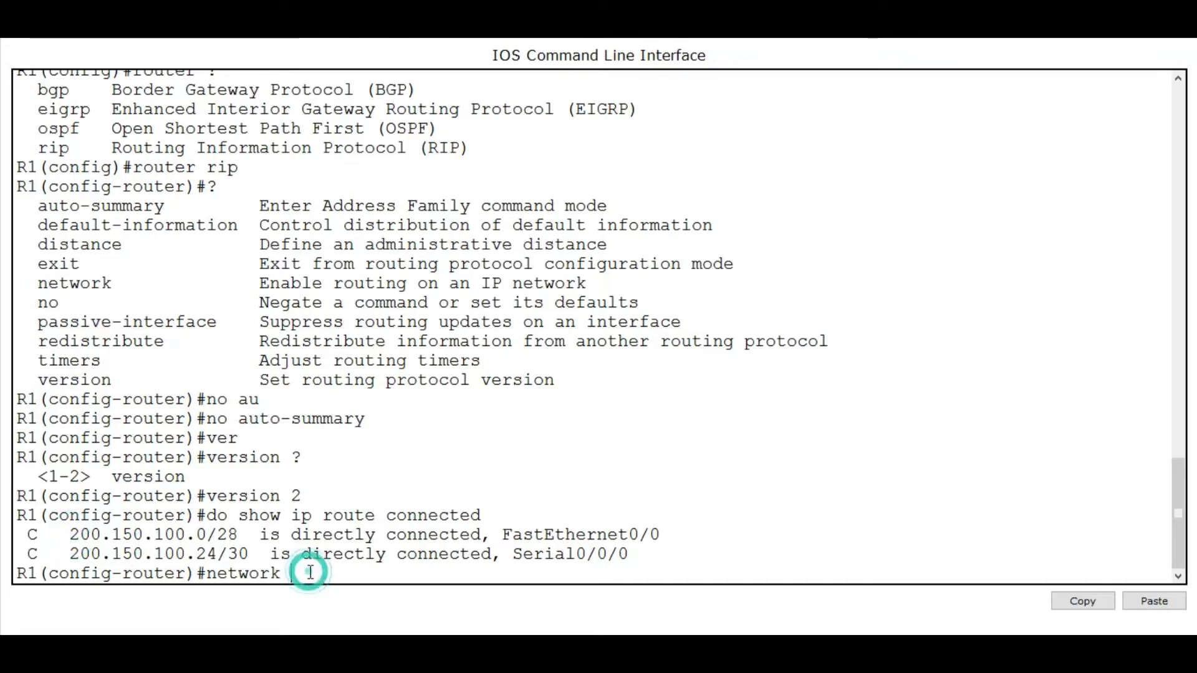
text(200.150.100.0)
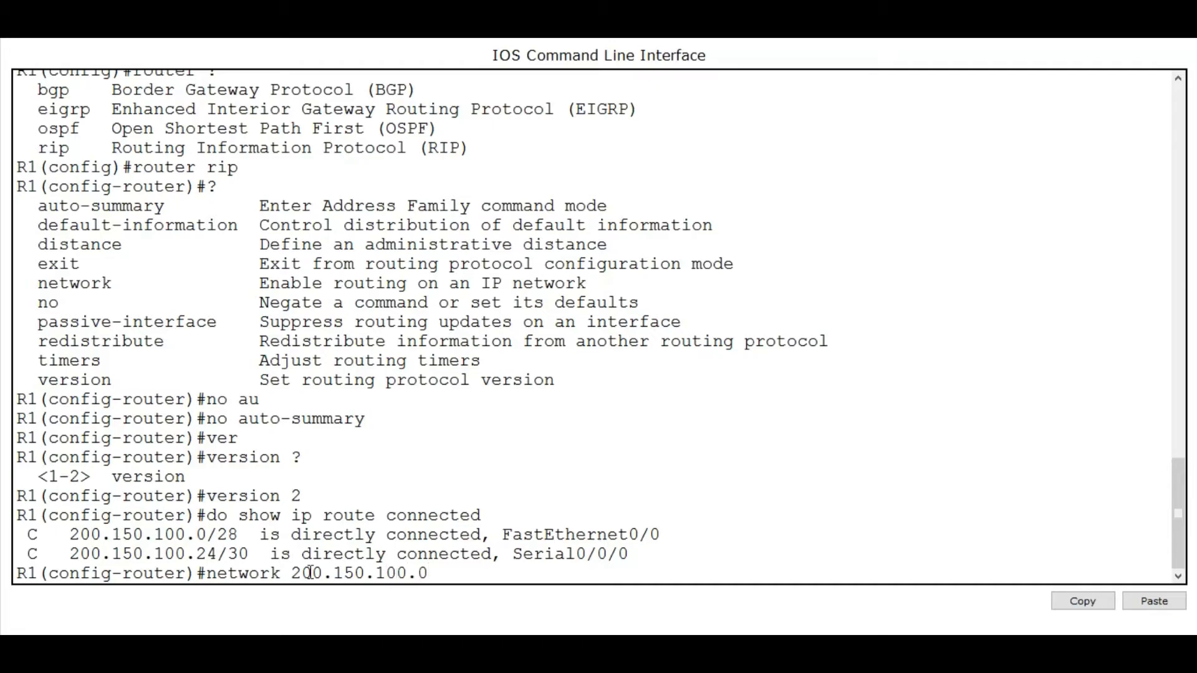
key(Return)
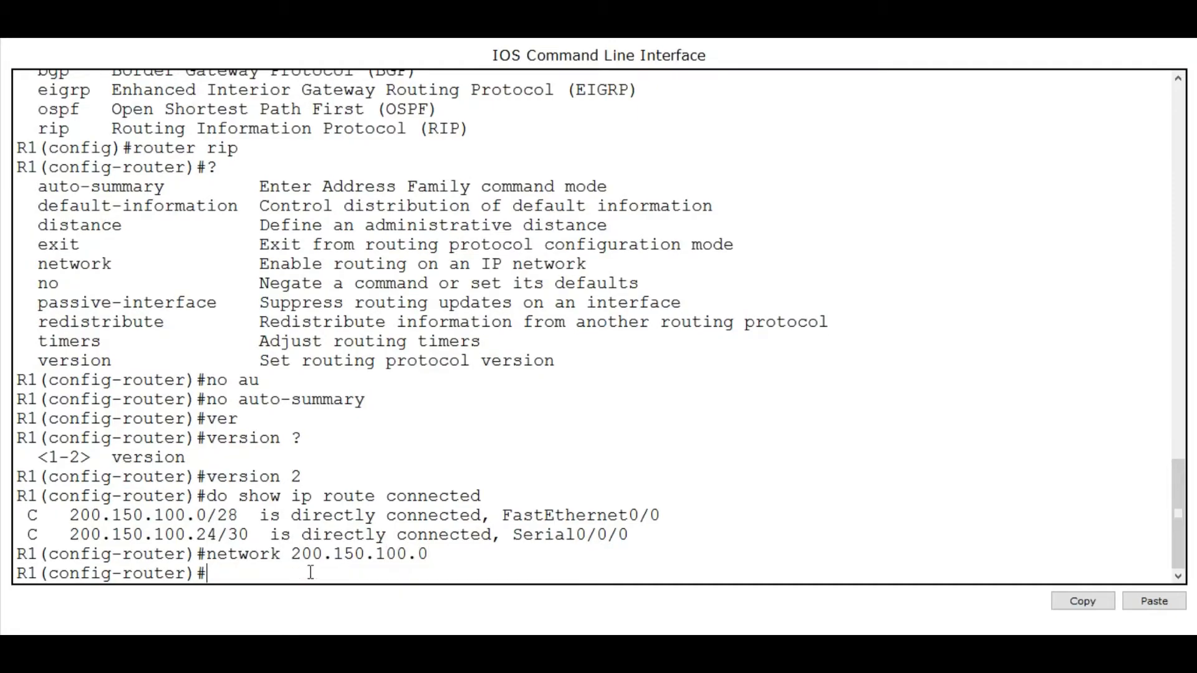
- Add the serial link network 200.150.100.24 to RIP on Router0
text(netwo)
key(Tab)
text(200)
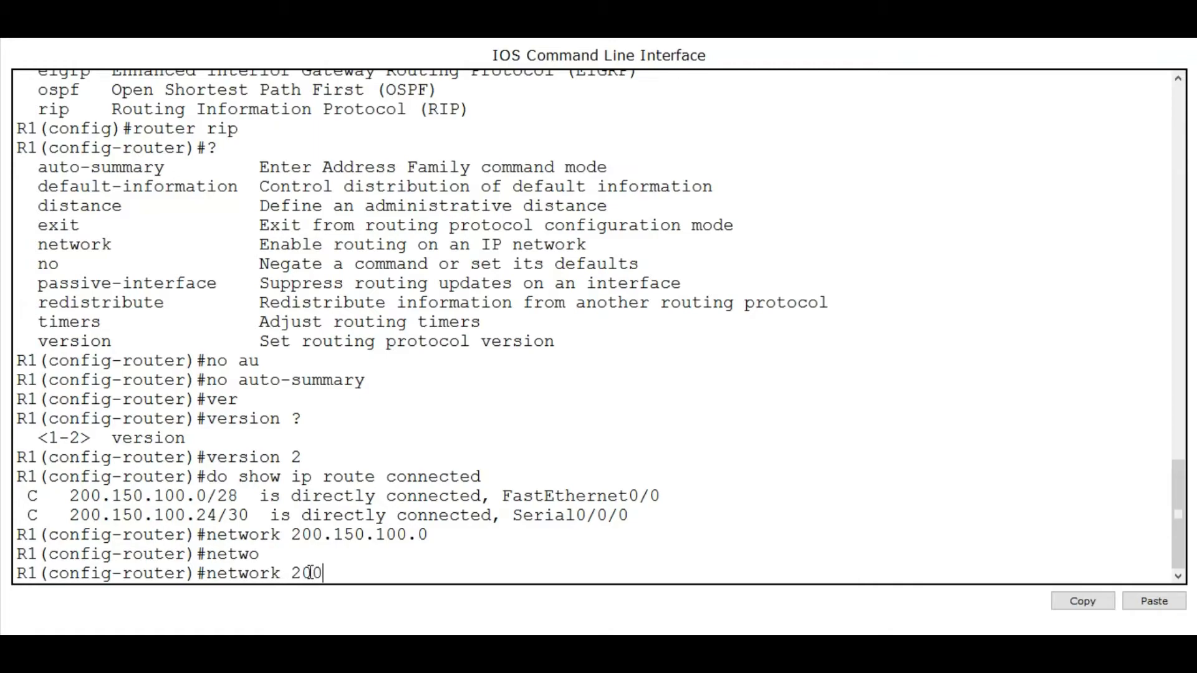
text(.150.100.24)
key(Return)
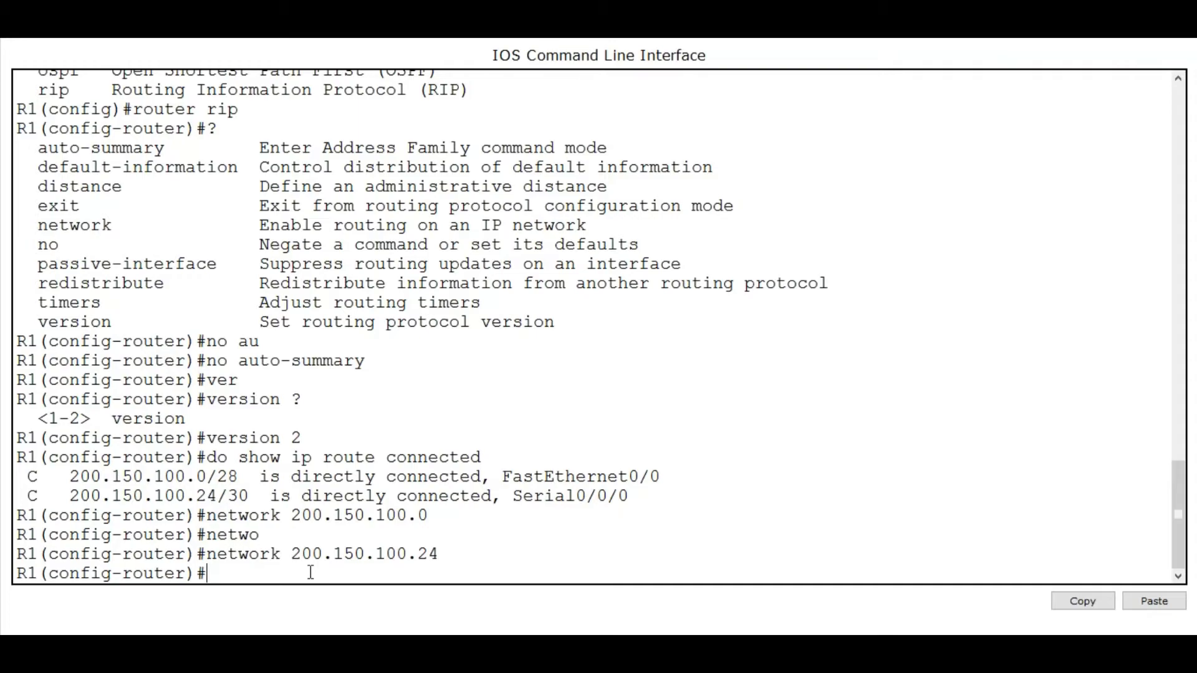
- Leave Router0's configuration modes for privileged EXEC mode and save the configuration with write
text(exit)
key(Return)
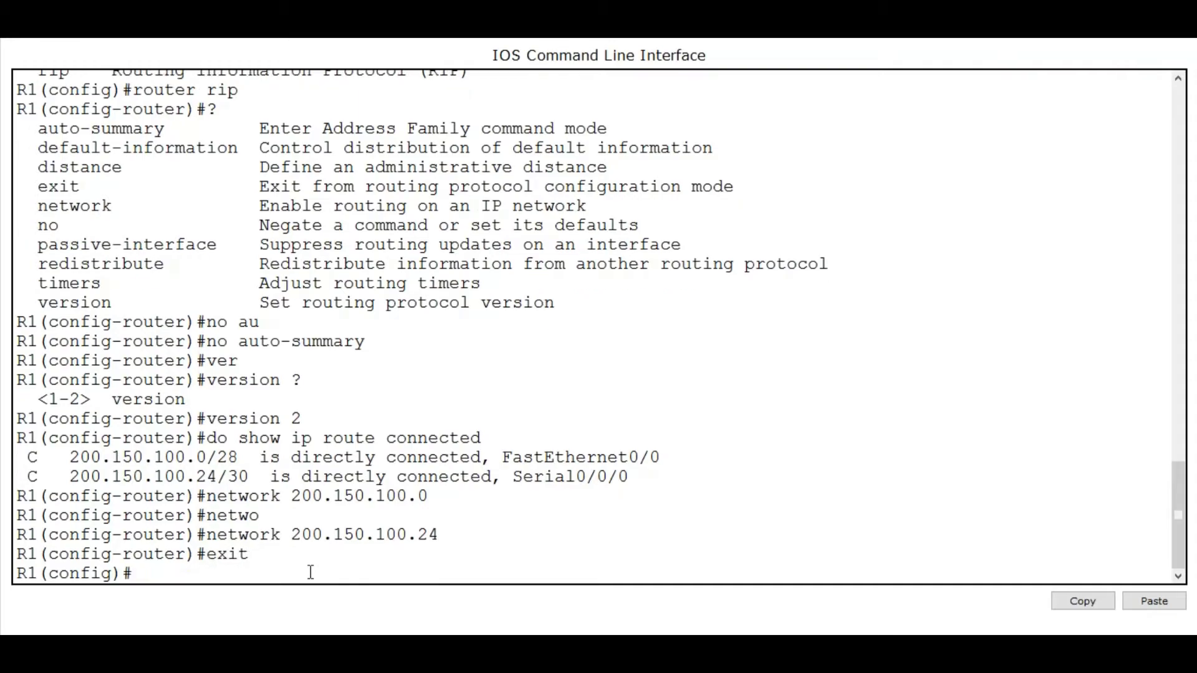
text(exi)
key(Return)
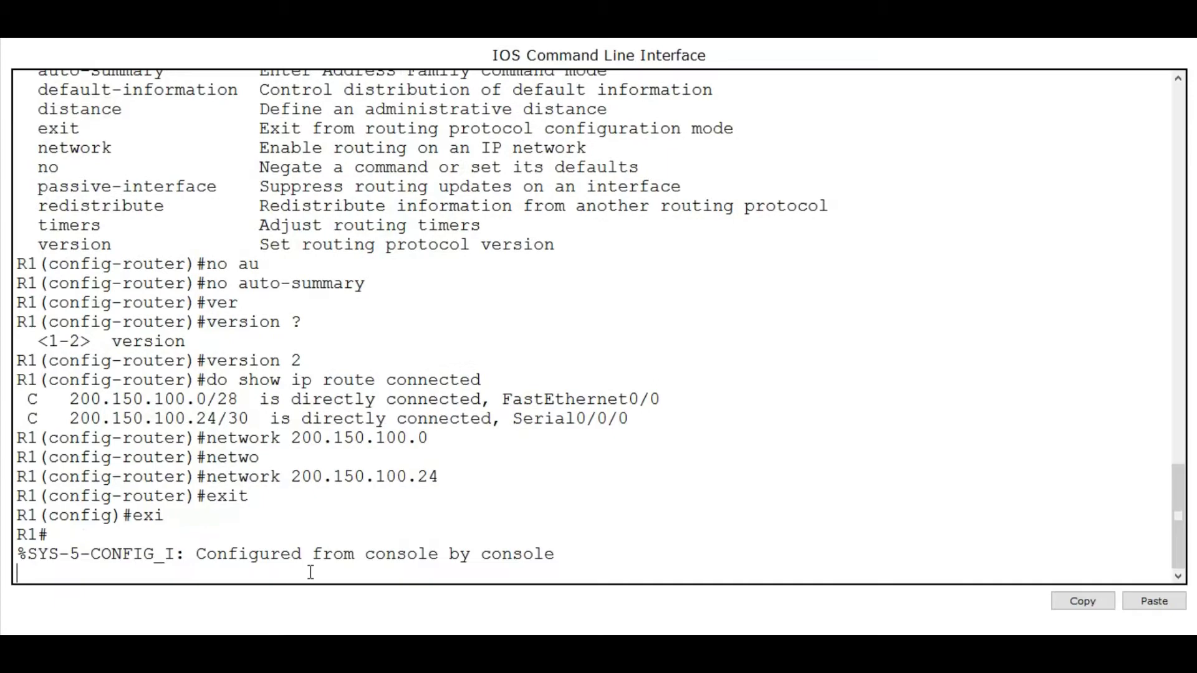
text(write)
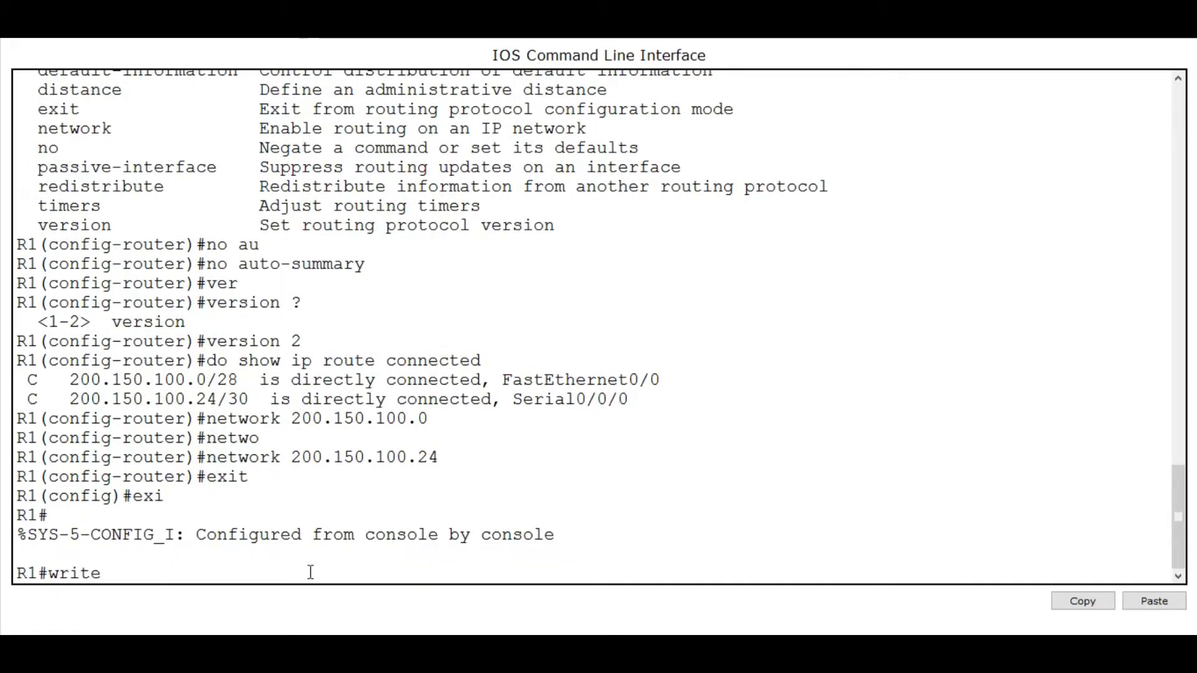
key(Return)
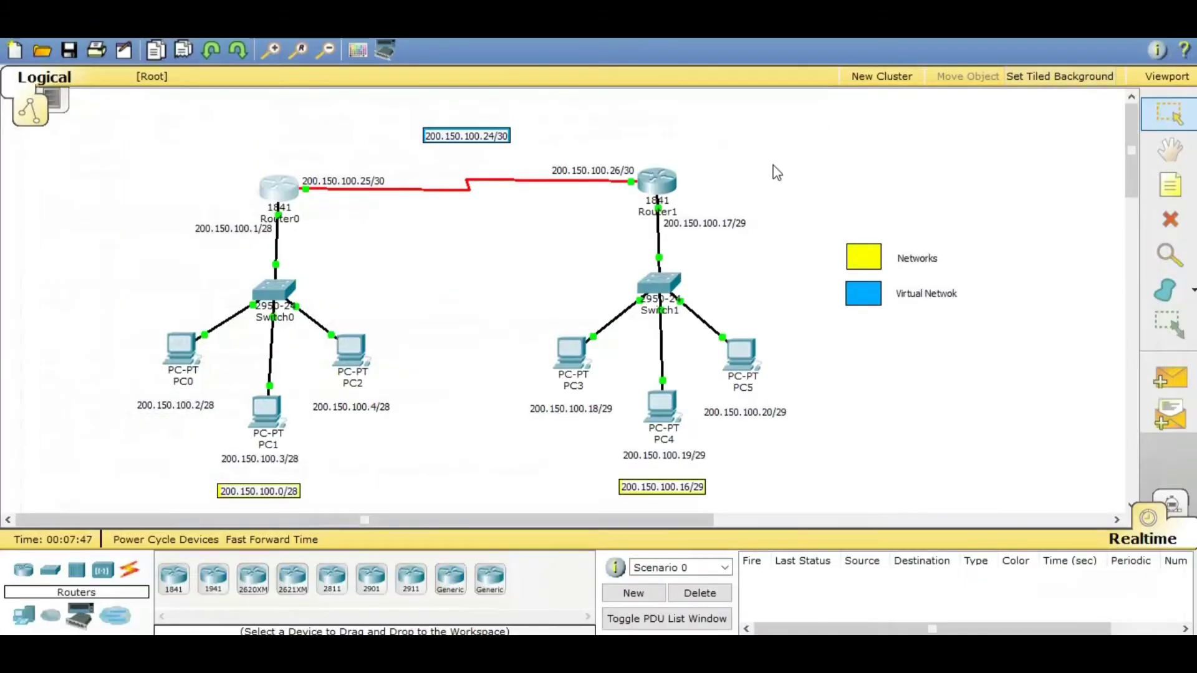
- Open Router1's command line and enter privileged EXEC mode with enable
click(773, 165)
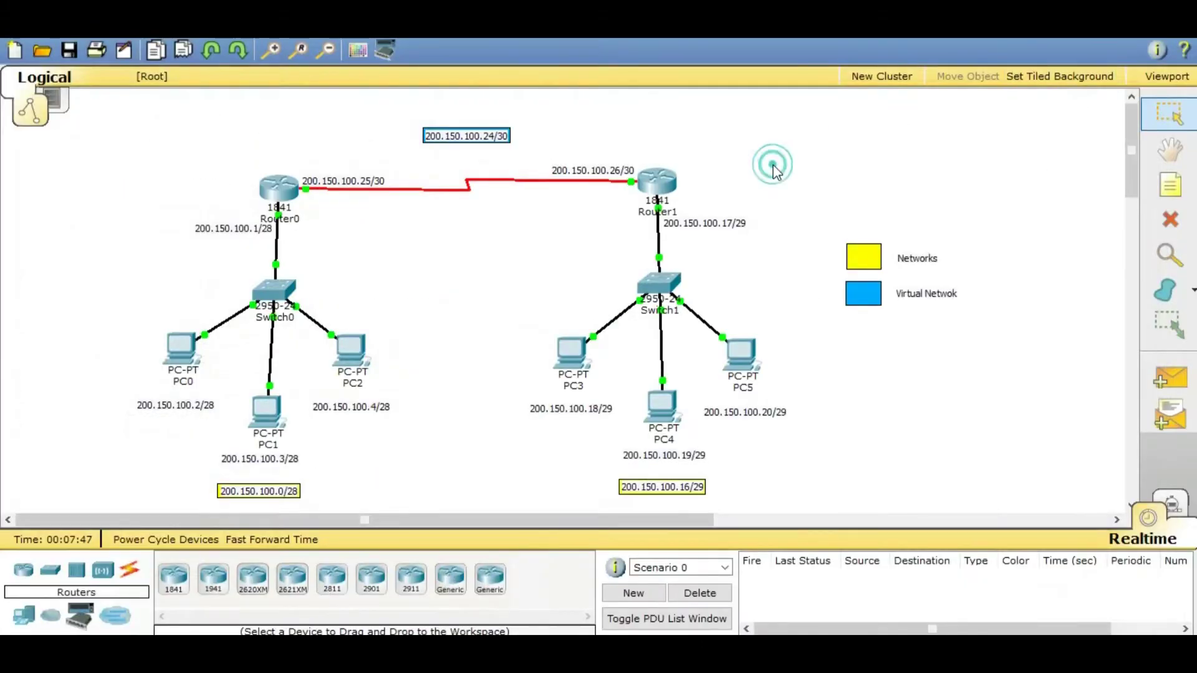
click(670, 174)
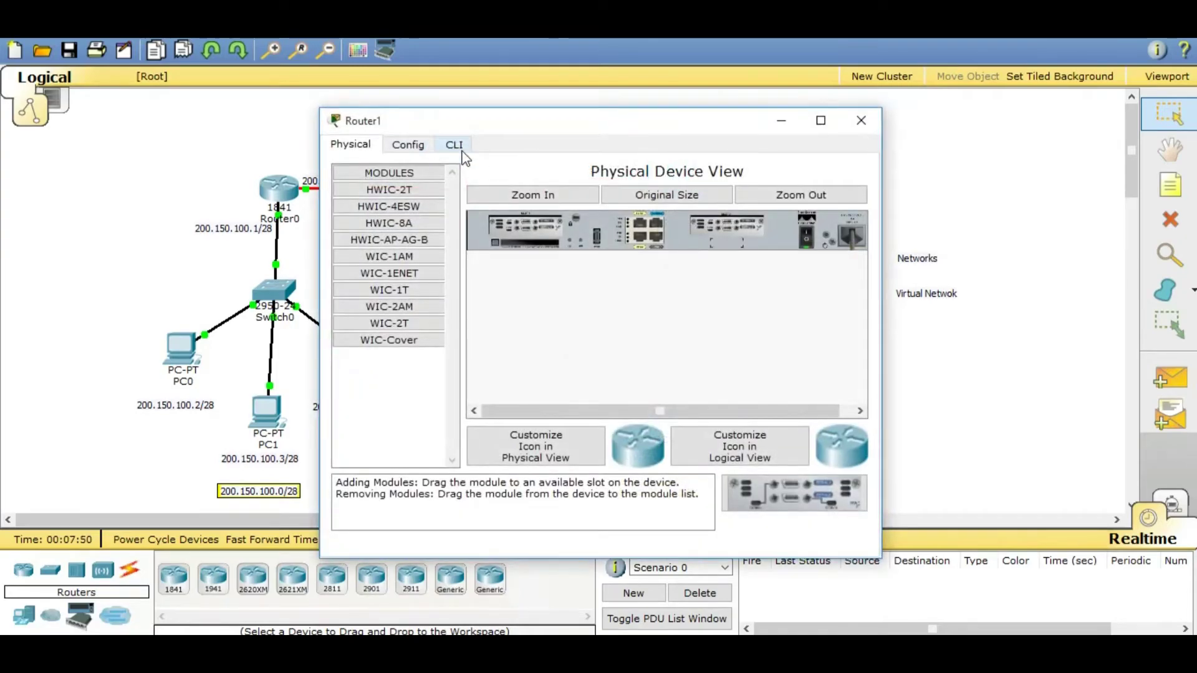
click(455, 146)
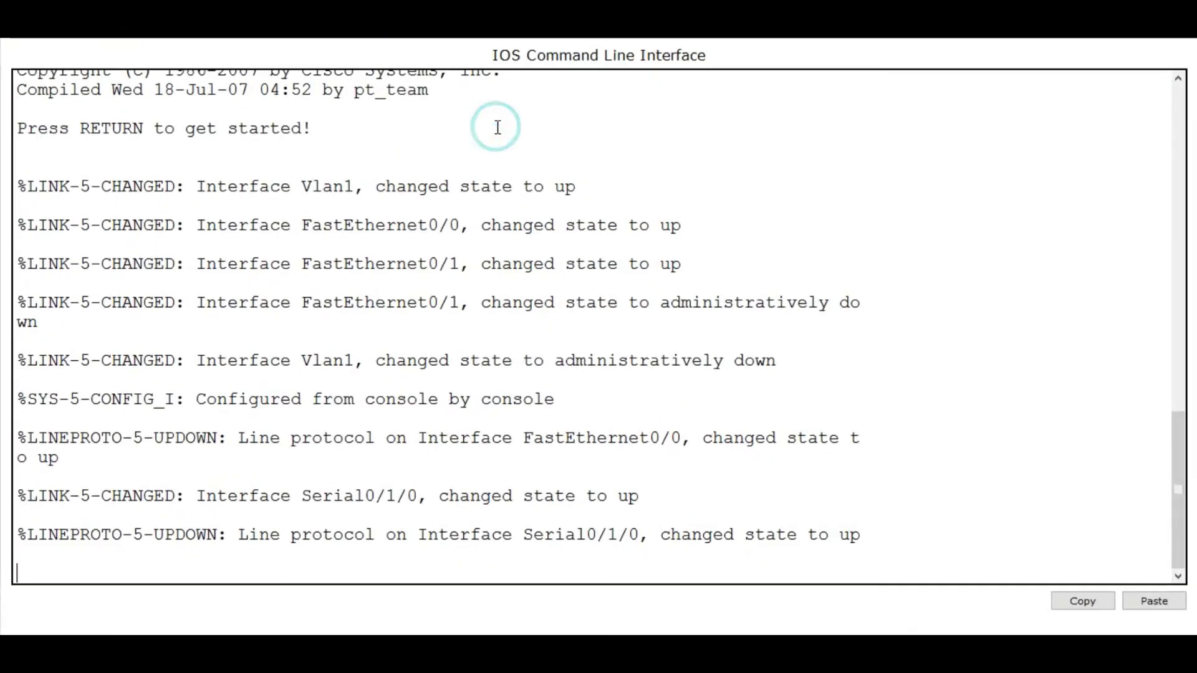
key(Return)
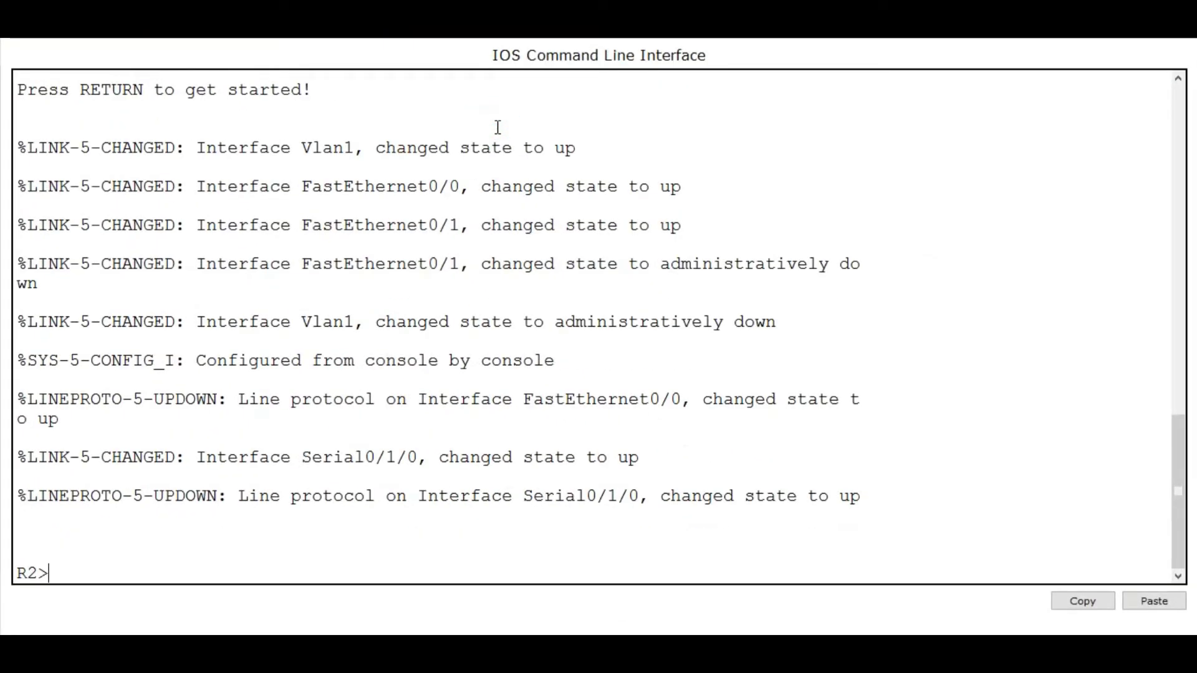
text(enab)
key(Tab)
key(Return)
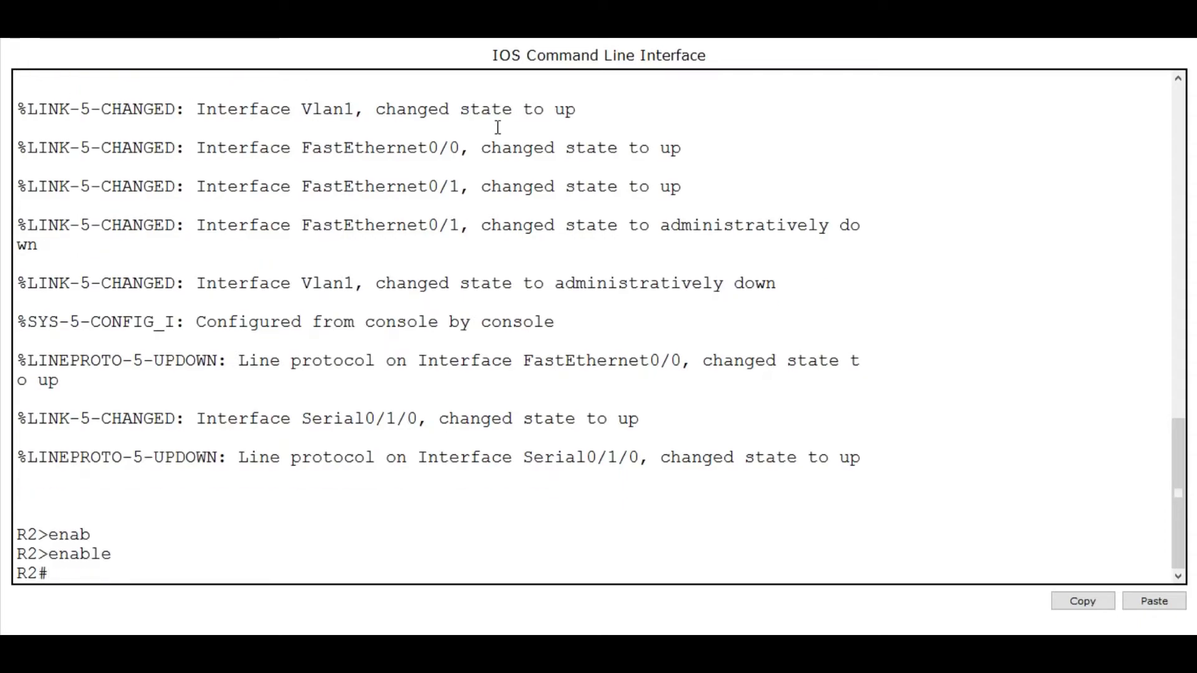
- Enter global configuration mode on Router1 and start RIP configuration with router rip
text(conf)
key(Tab)
text(t)
key(Tab)
key(Return)
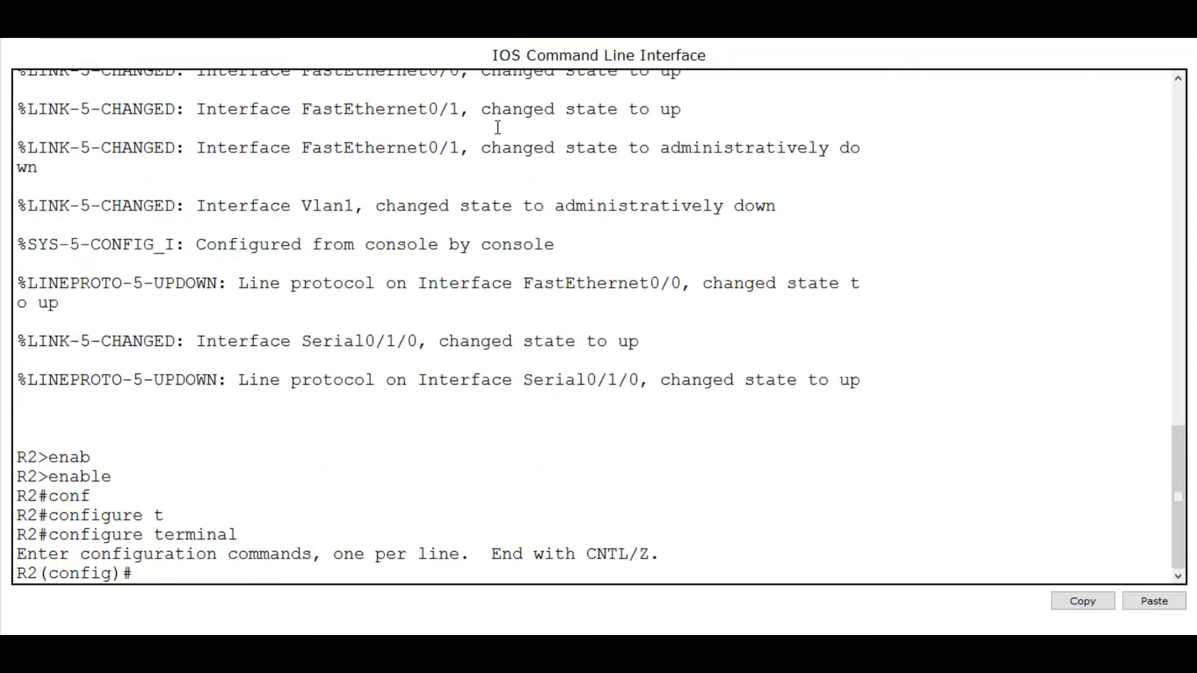
text(rout)
key(Tab)
text(rip)
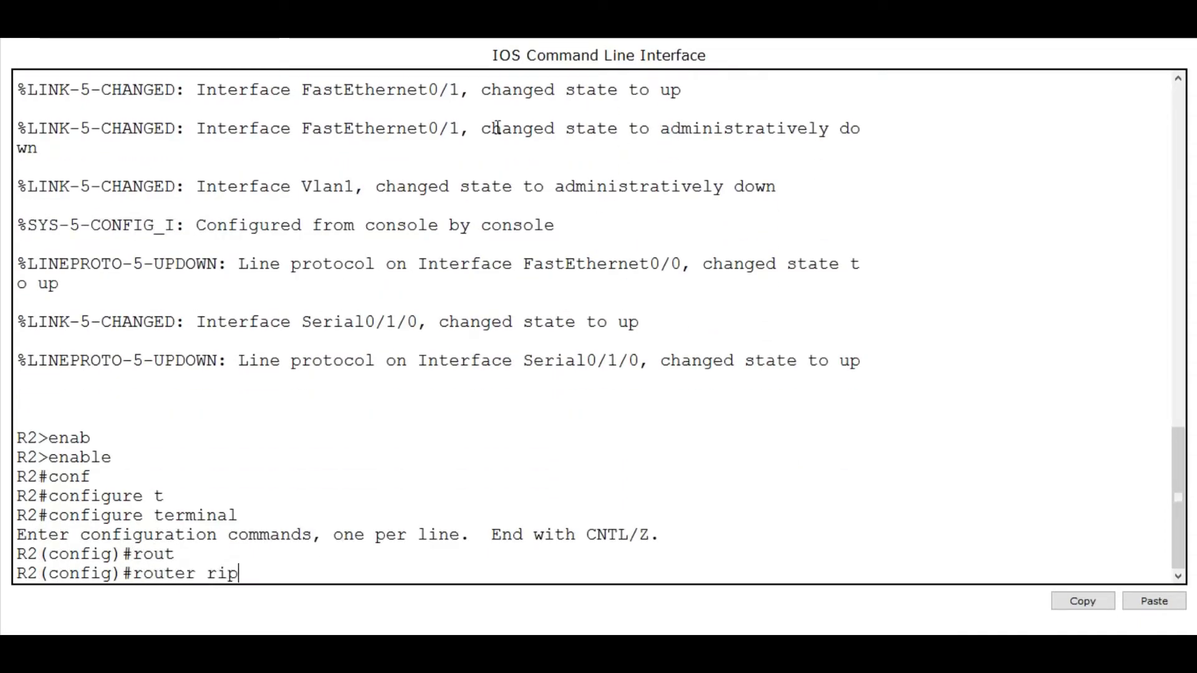
key(Return)
- Disable automatic summarization with no auto-summary and set RIP to version 2 on Router1
text(no au)
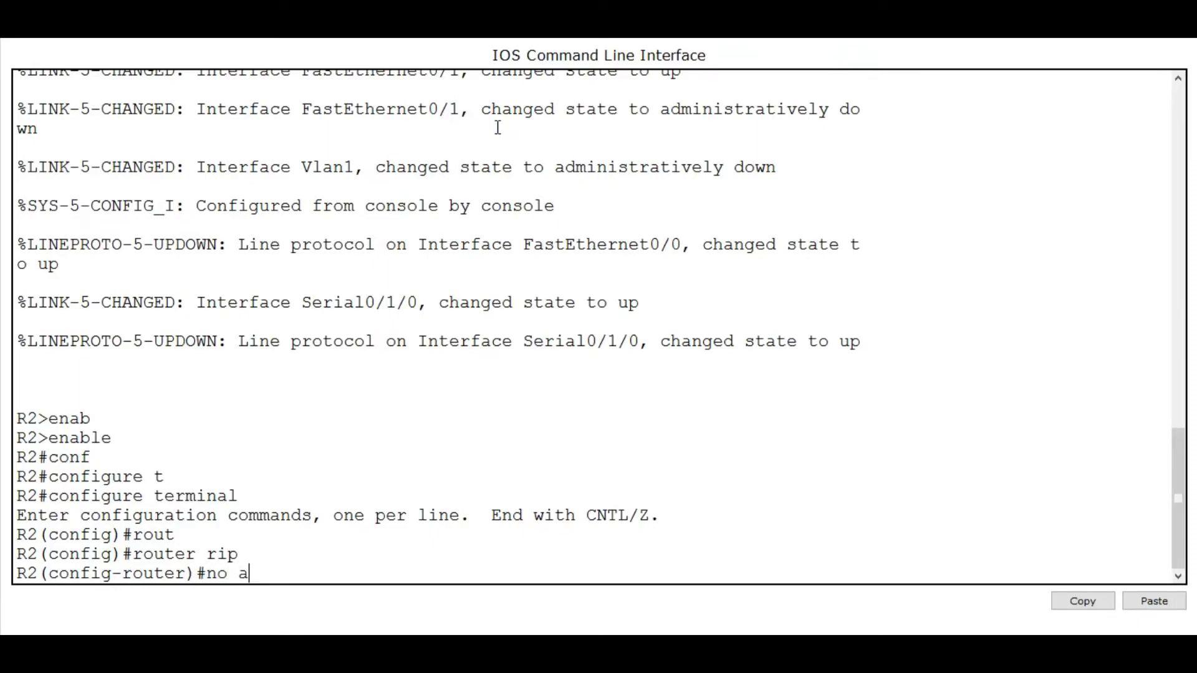
key(Tab)
key(Return)
text(ver)
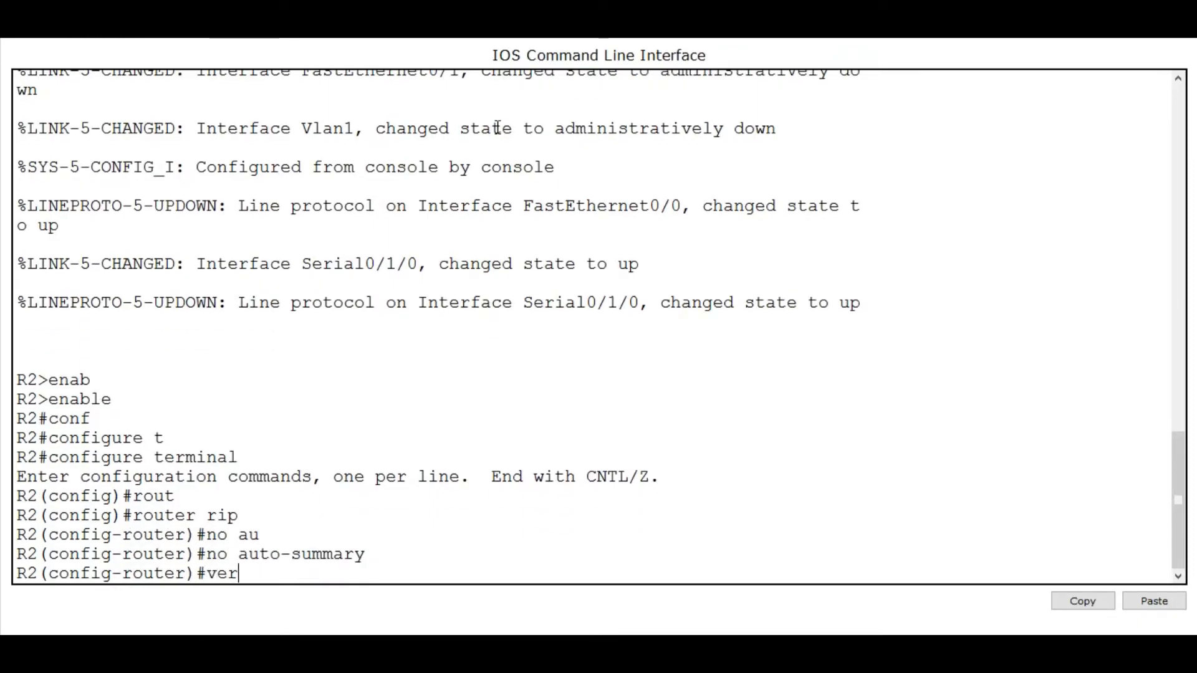
key(Tab)
text(2)
key(Return)
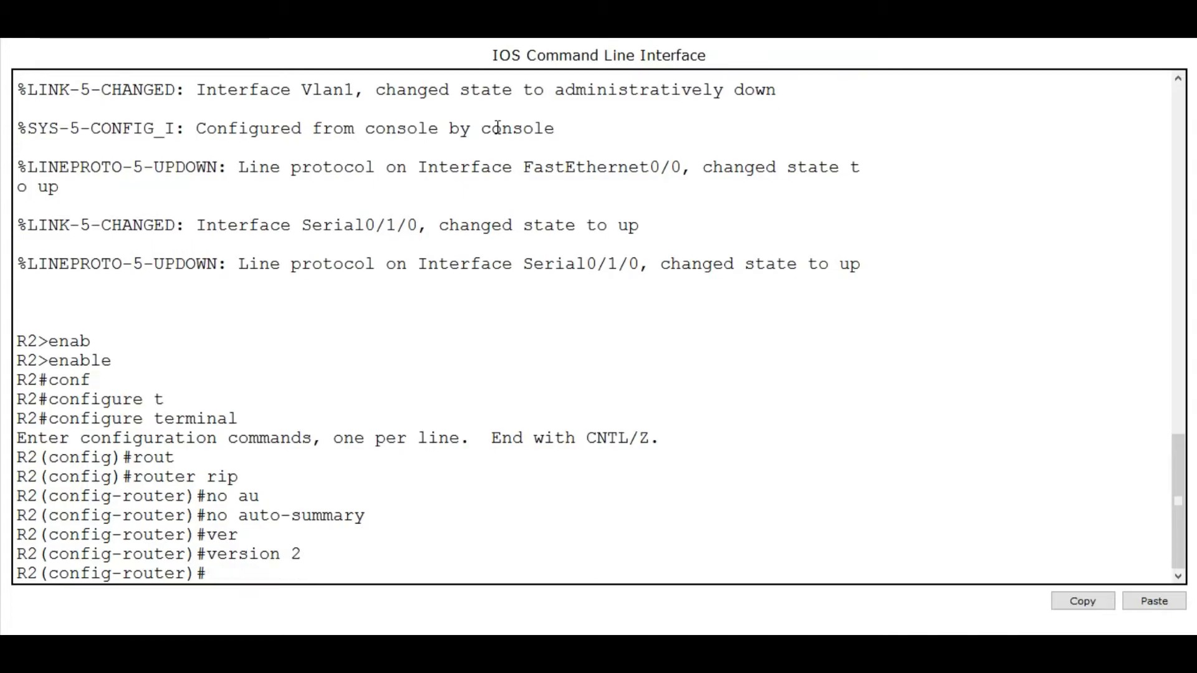
- Display Router1's directly connected routes from RIP configuration mode with do show ip route con
text(do show)
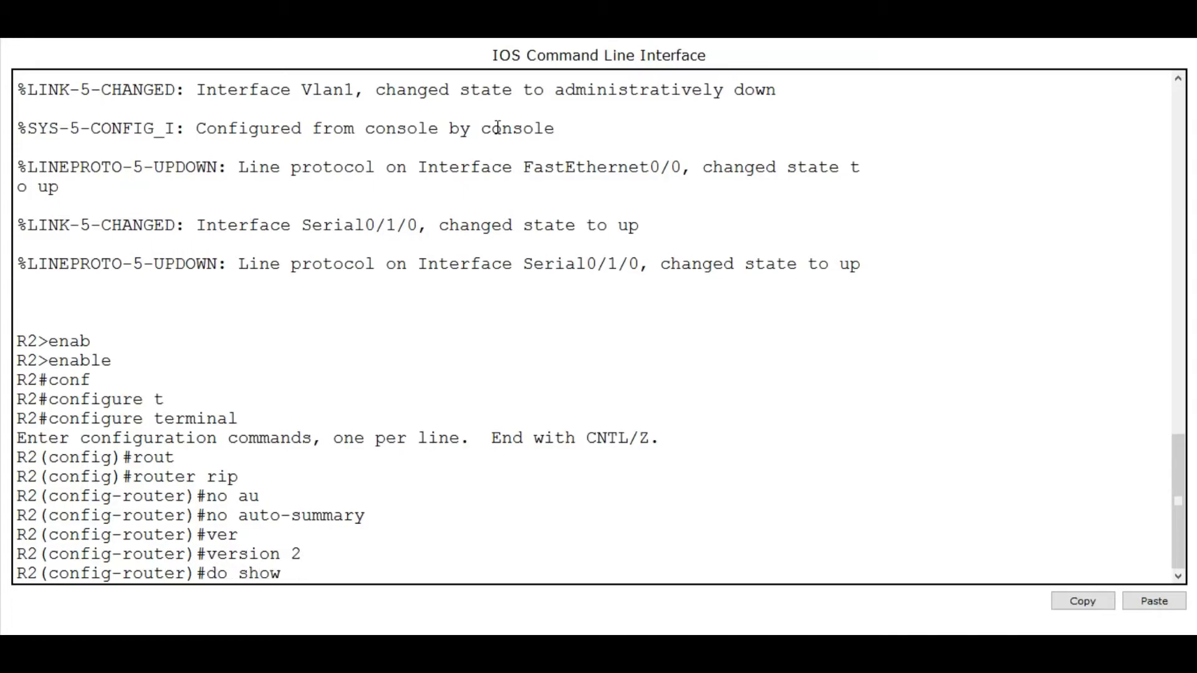
text( ip route con)
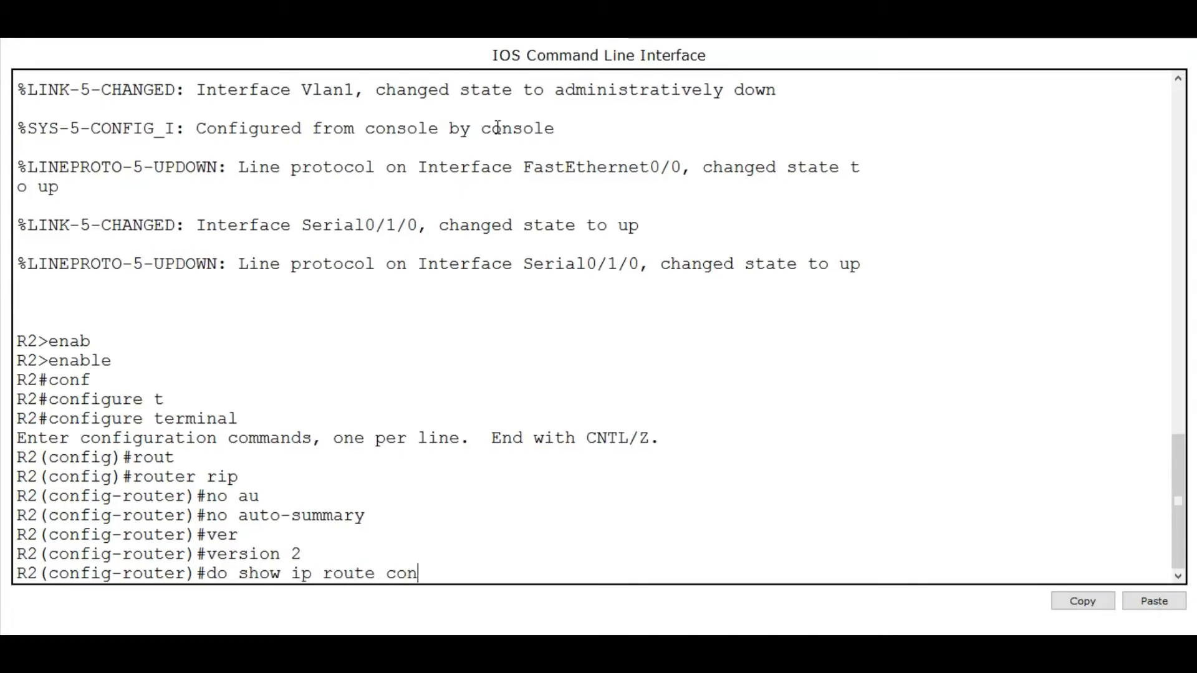
key(Tab)
key(Return)
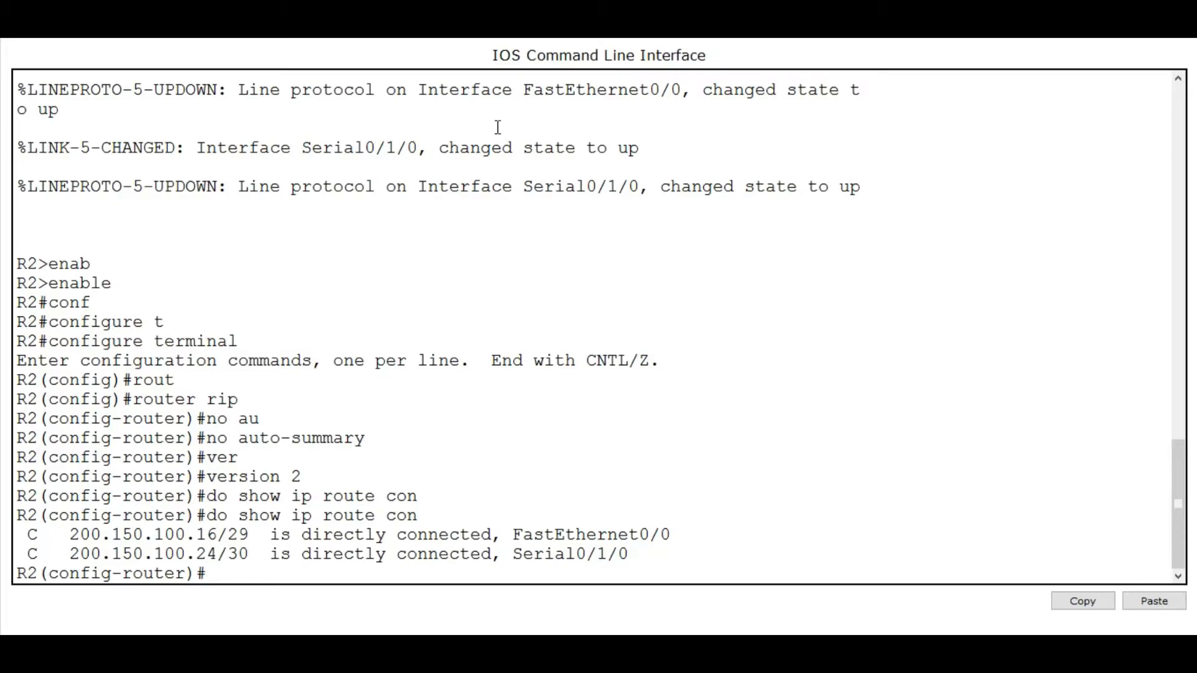
- Add the networks 200.150.100.16 and 200.150.100.24 to RIP on Router1
text(network 200)
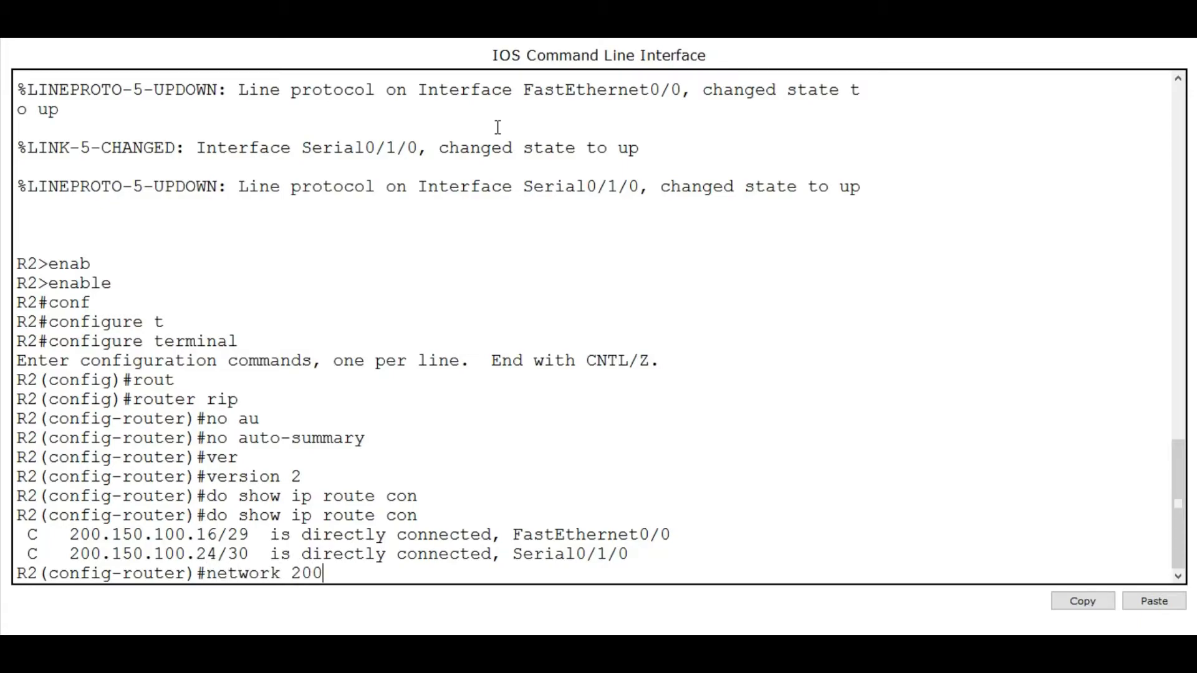
text(.150.100.16)
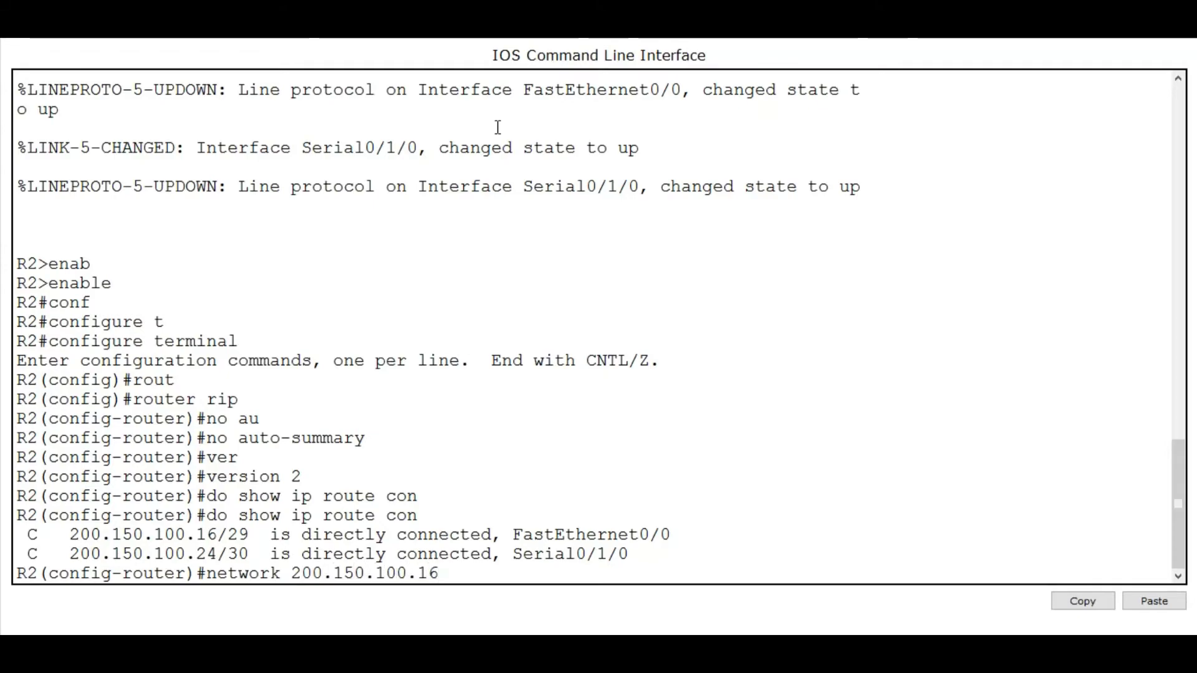
key(Return)
text(networ)
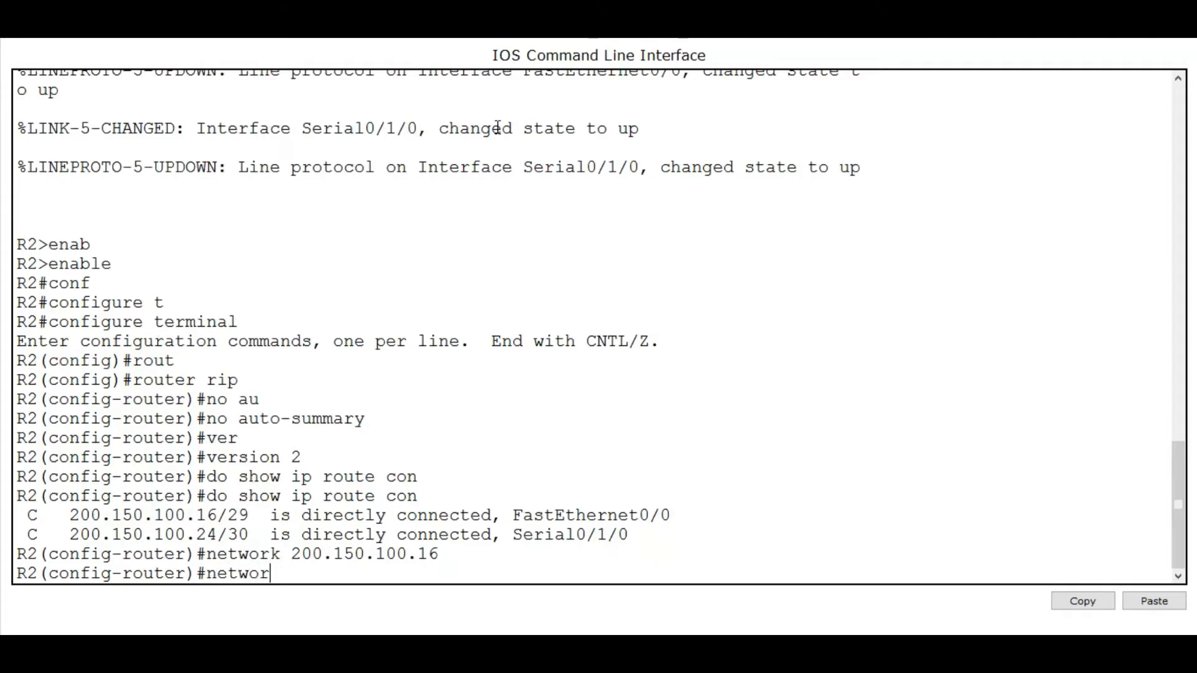
text(k 200.150.100)
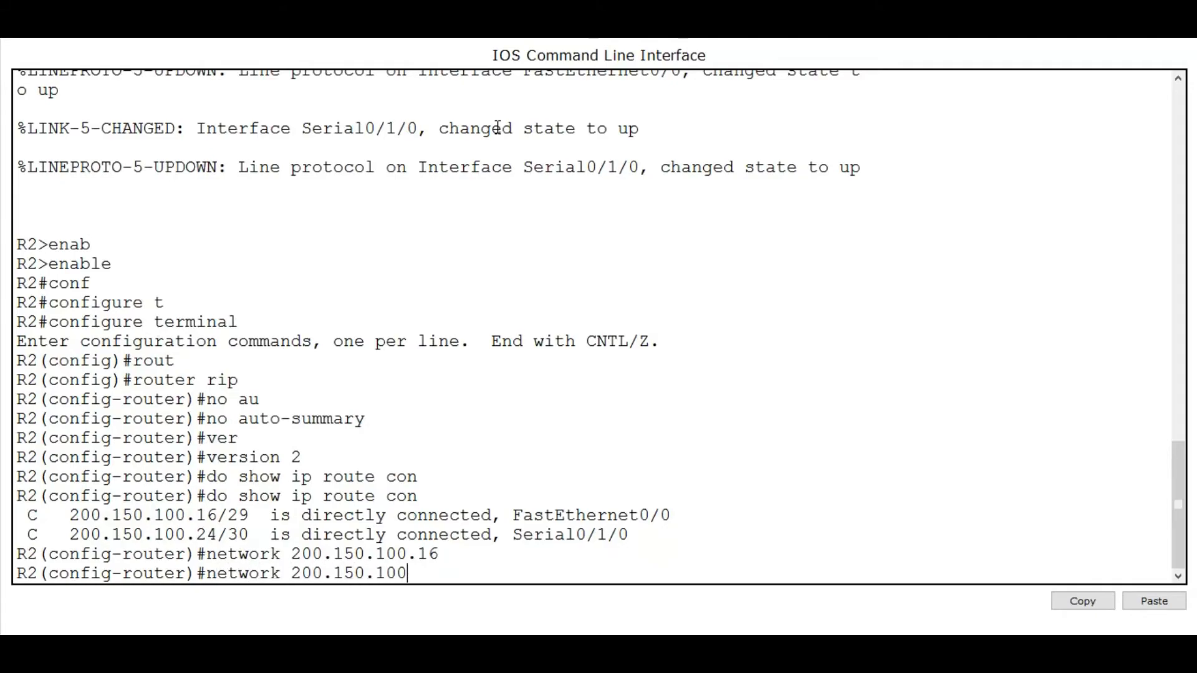
text(.24)
key(Return)
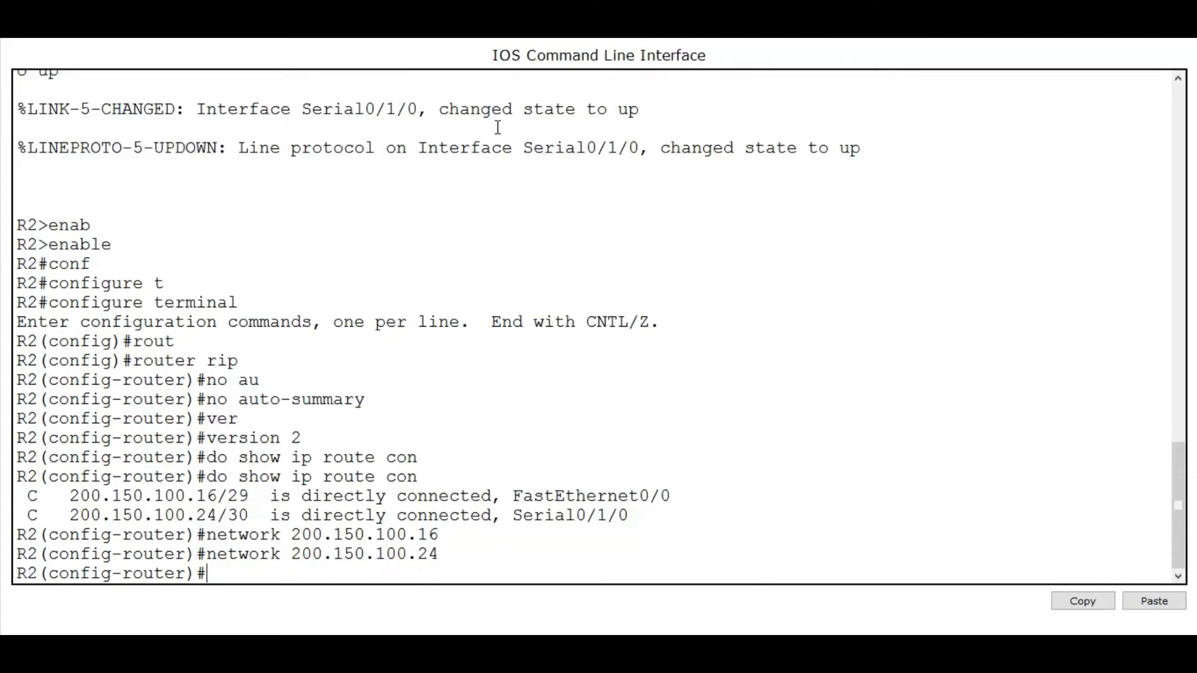
- Exit RIP and global configuration modes on Router1 to return to privileged EXEC mode
text(exit)
key(Return)
text(exi)
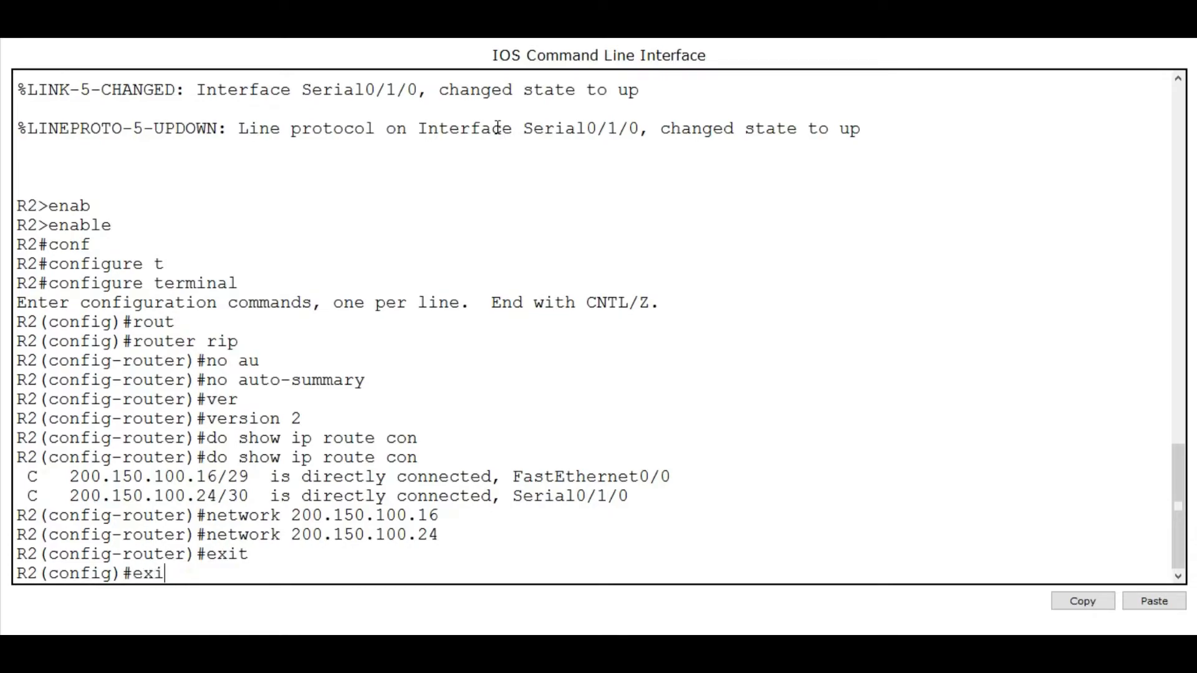
text(t)
key(Return)
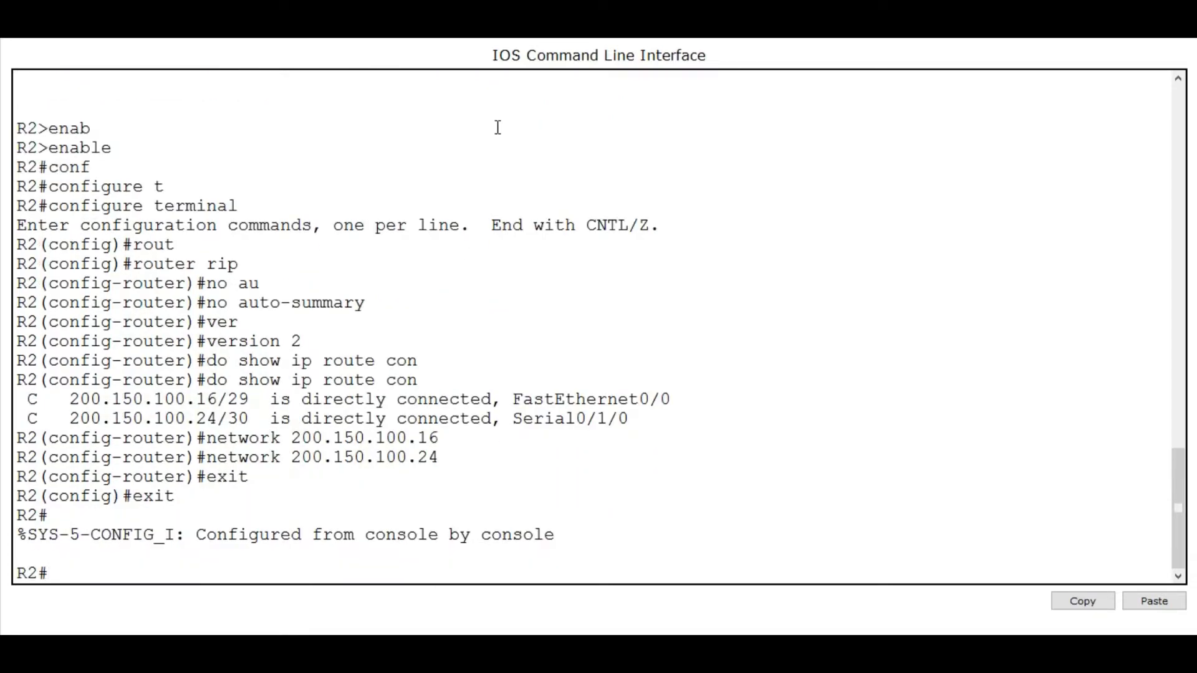
- Check Router1's connected routes with show ip route connected and save the configuration with write
text(show ip route )
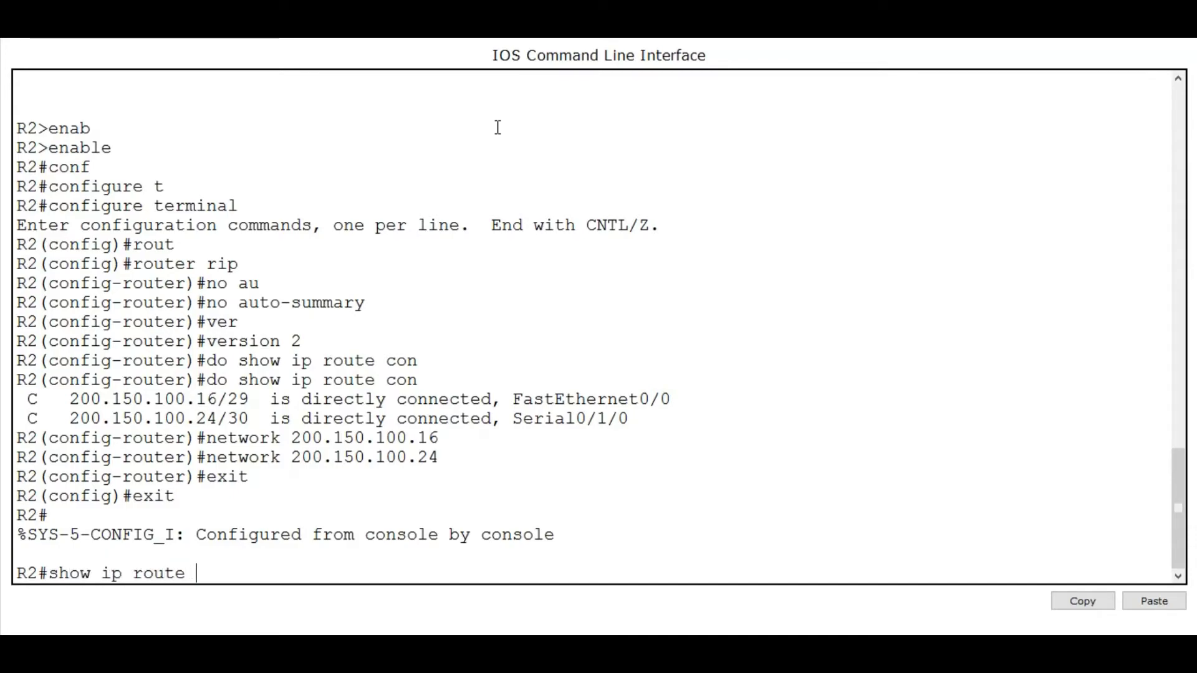
text(co)
key(Tab)
key(Return)
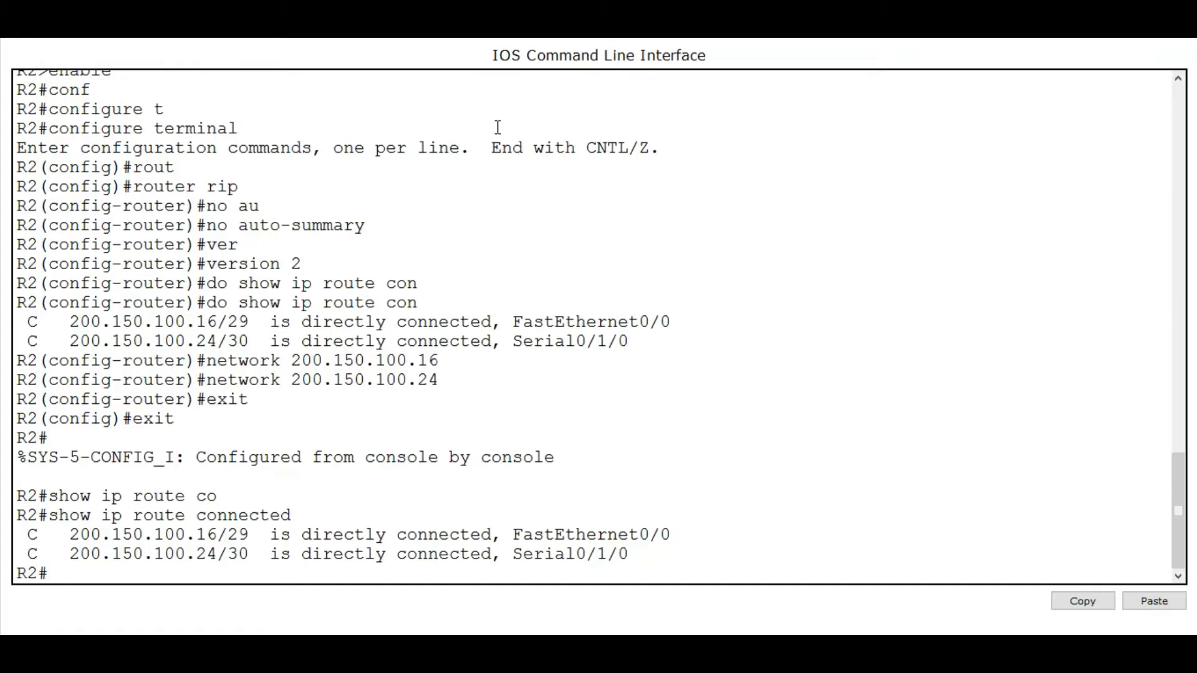
text(write)
key(Return)
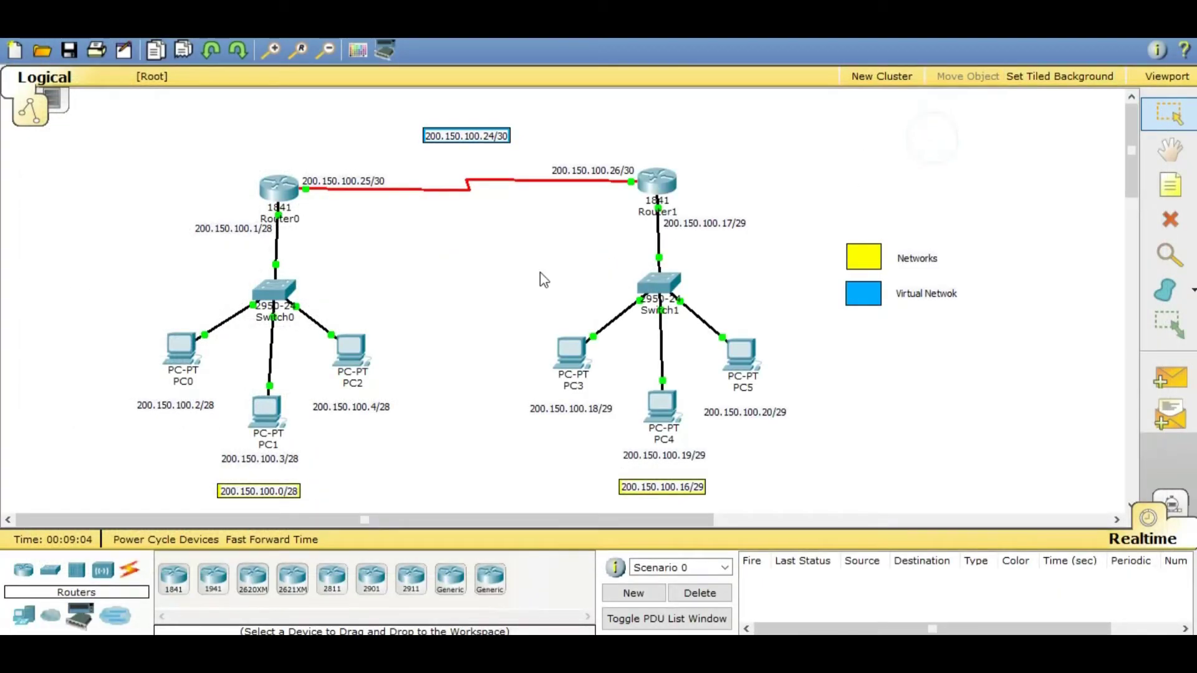
- Display the full routing table on Router0 with show ip route
click(521, 275)
click(274, 191)
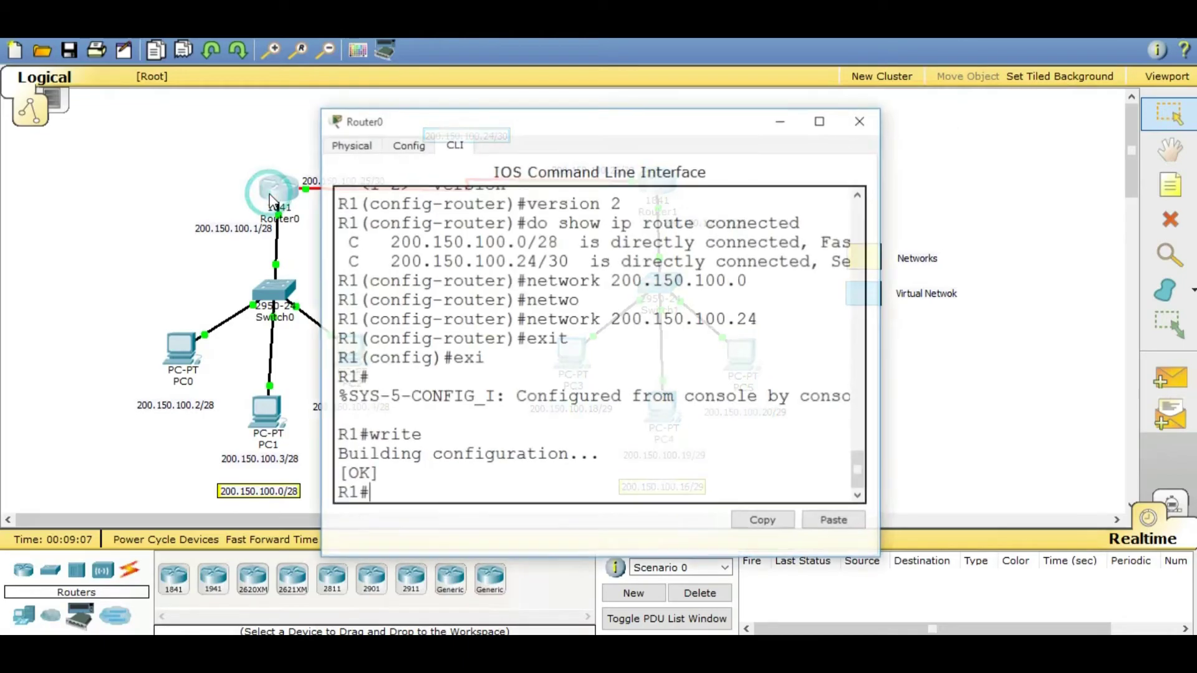
text(showi)
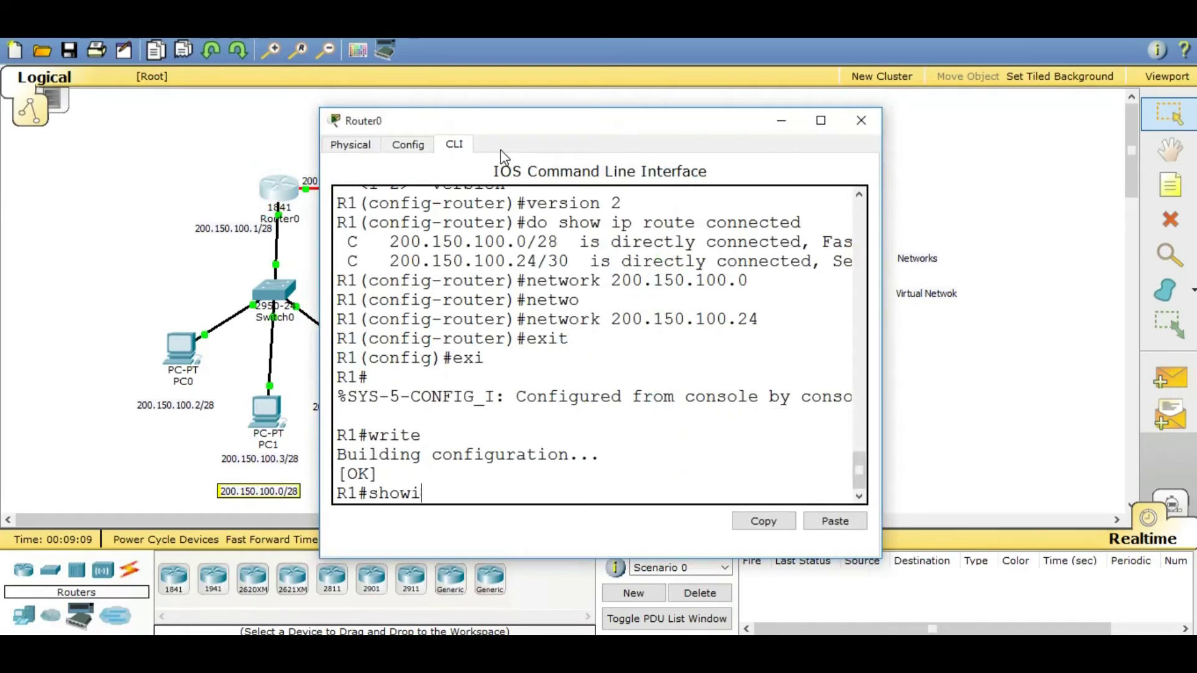
key(BackSpace)
text(ip rout)
key(Tab)
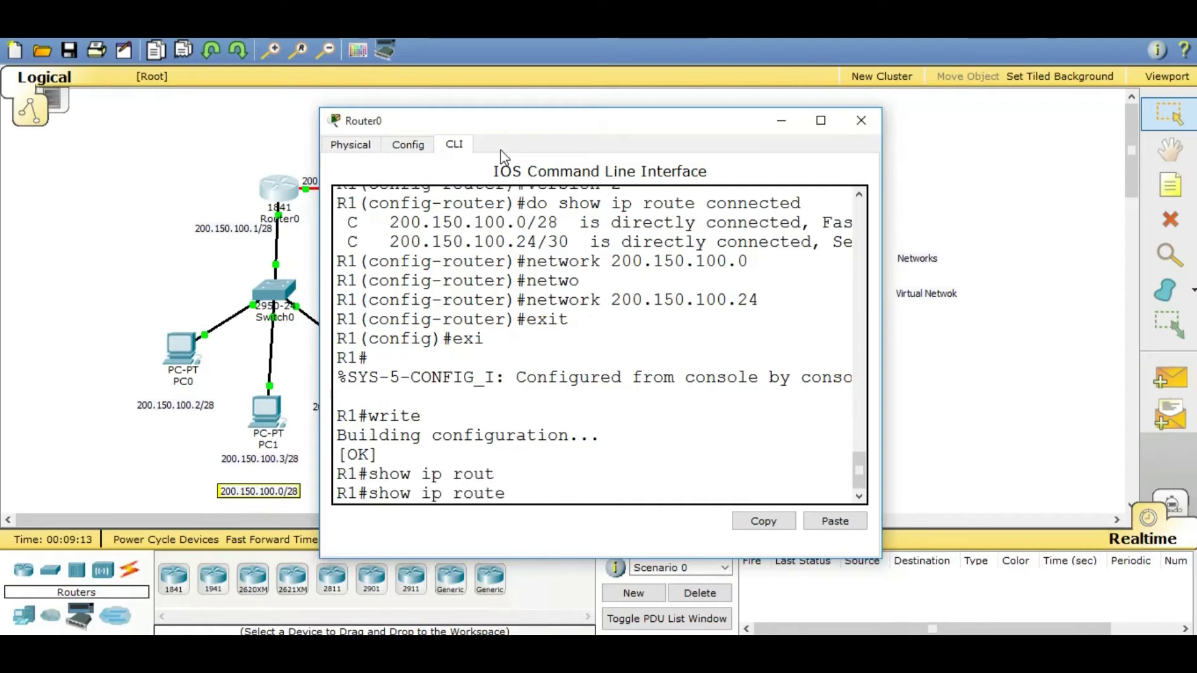
key(Return)
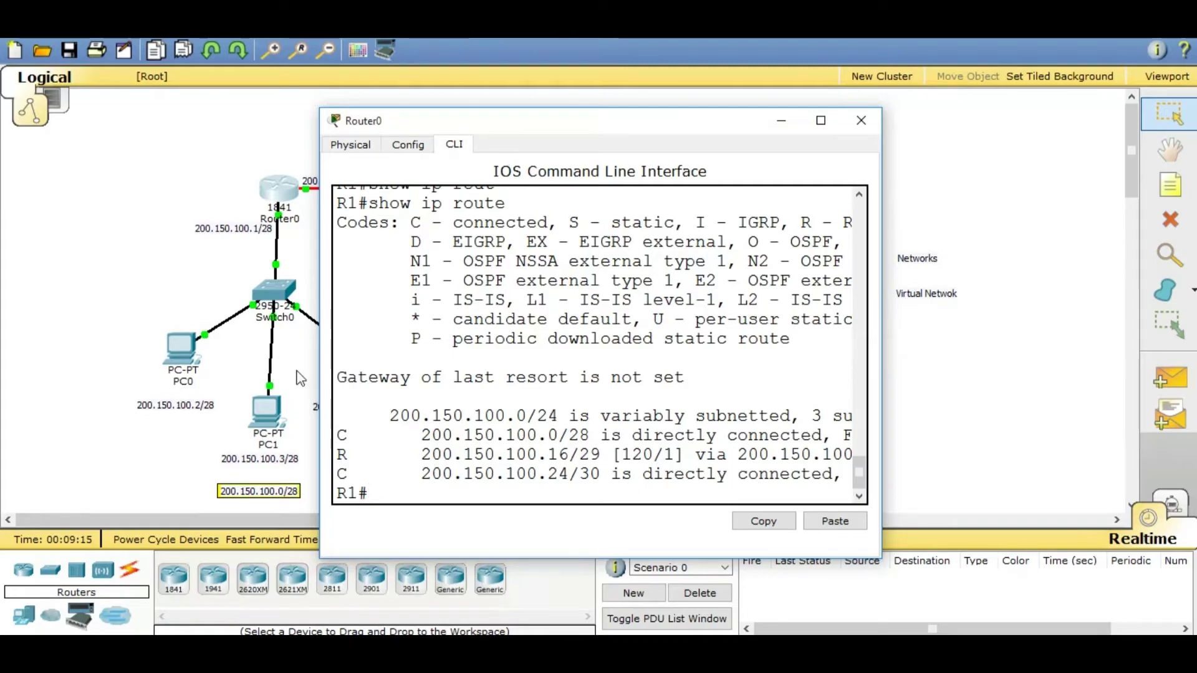
- Examine the RIP-learned route in Router0's routing table, including its code legend entry, administrative distance and hop count, and minimize the router window
drag(318, 408, 334, 438)
double_click(361, 454)
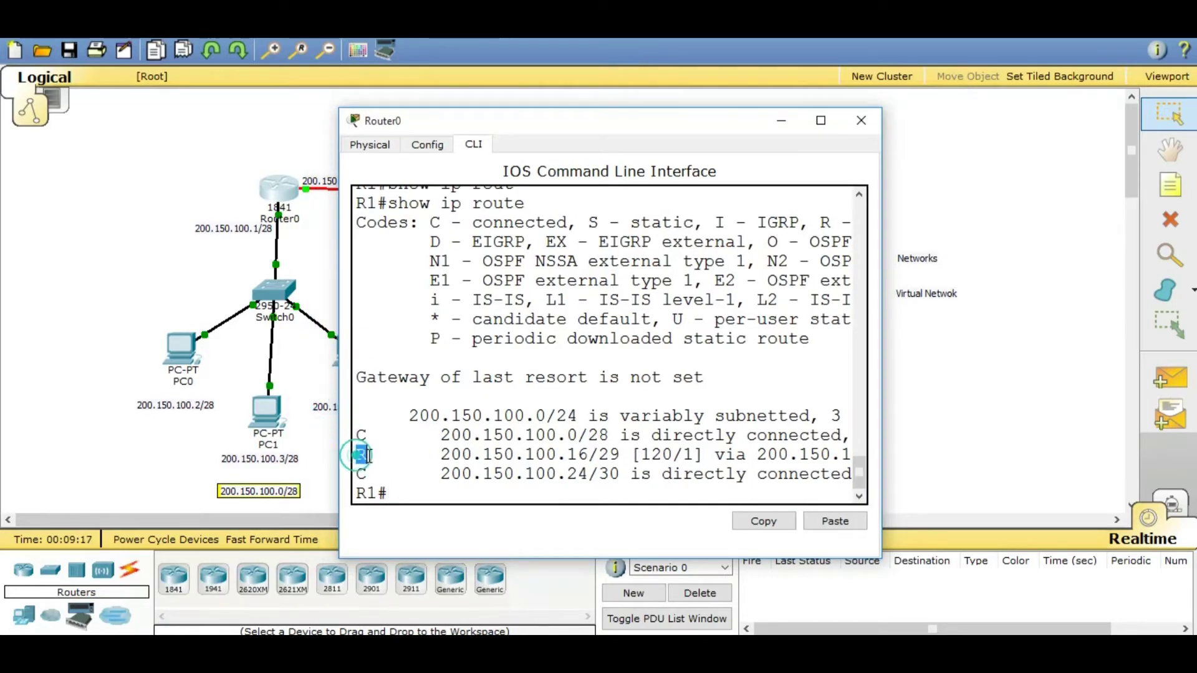
drag(882, 362, 1054, 361)
double_click(823, 223)
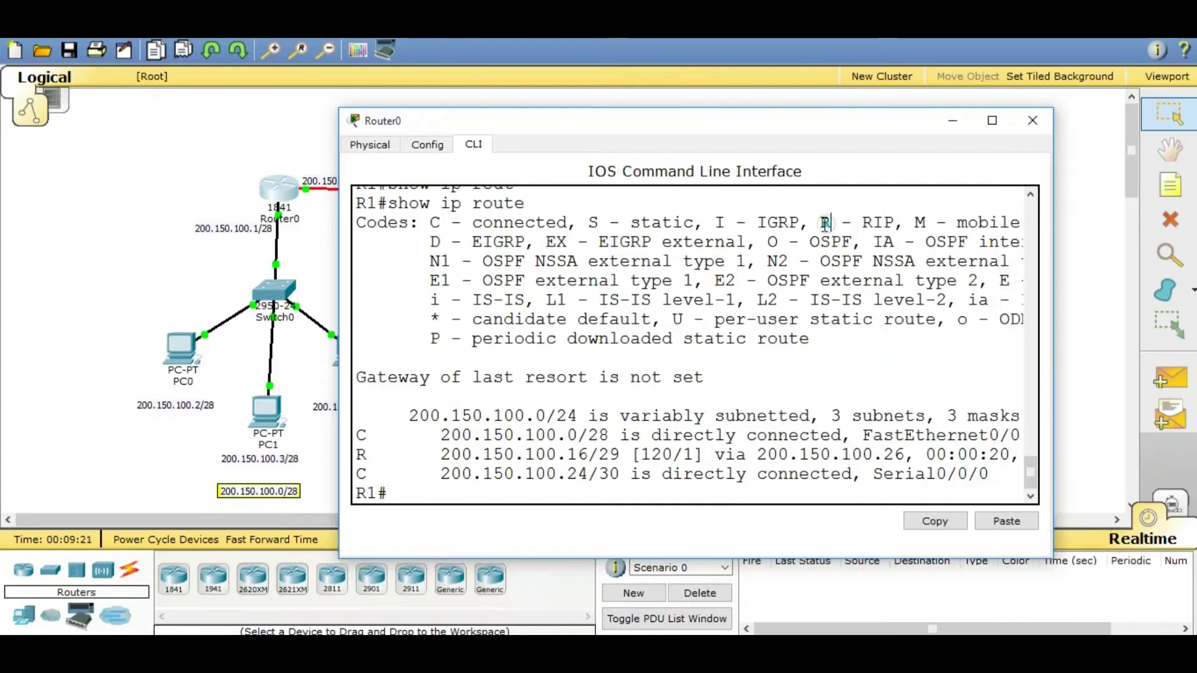
drag(853, 225, 898, 226)
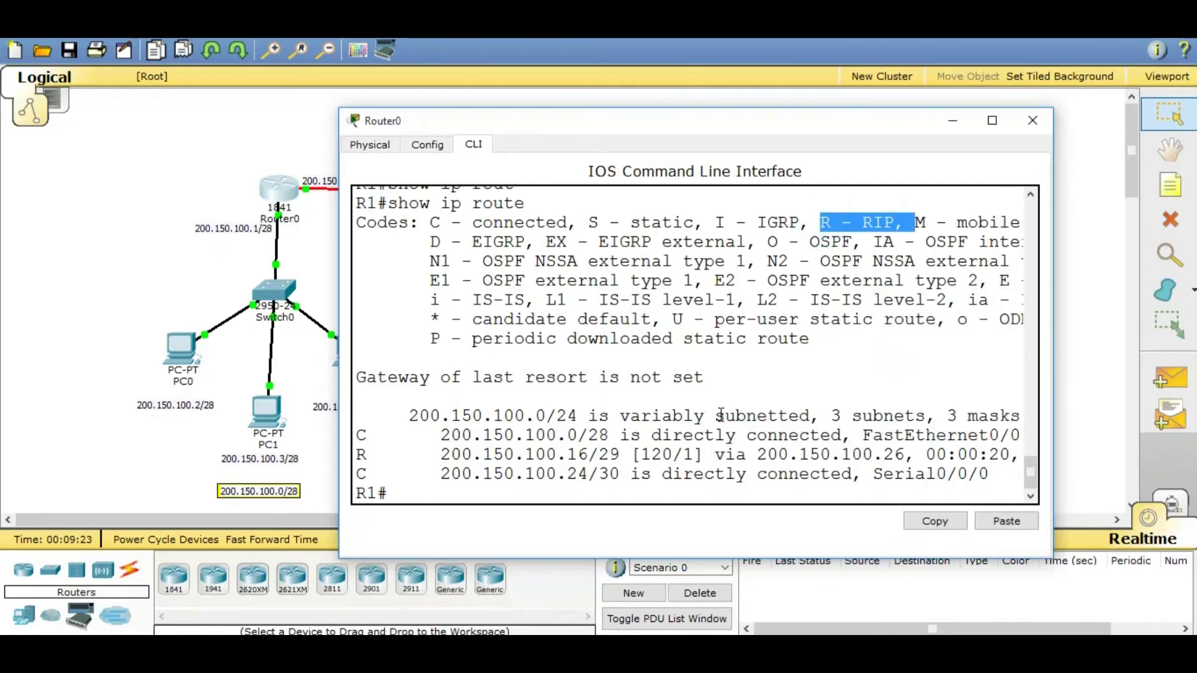
drag(646, 455, 699, 458)
click(688, 455)
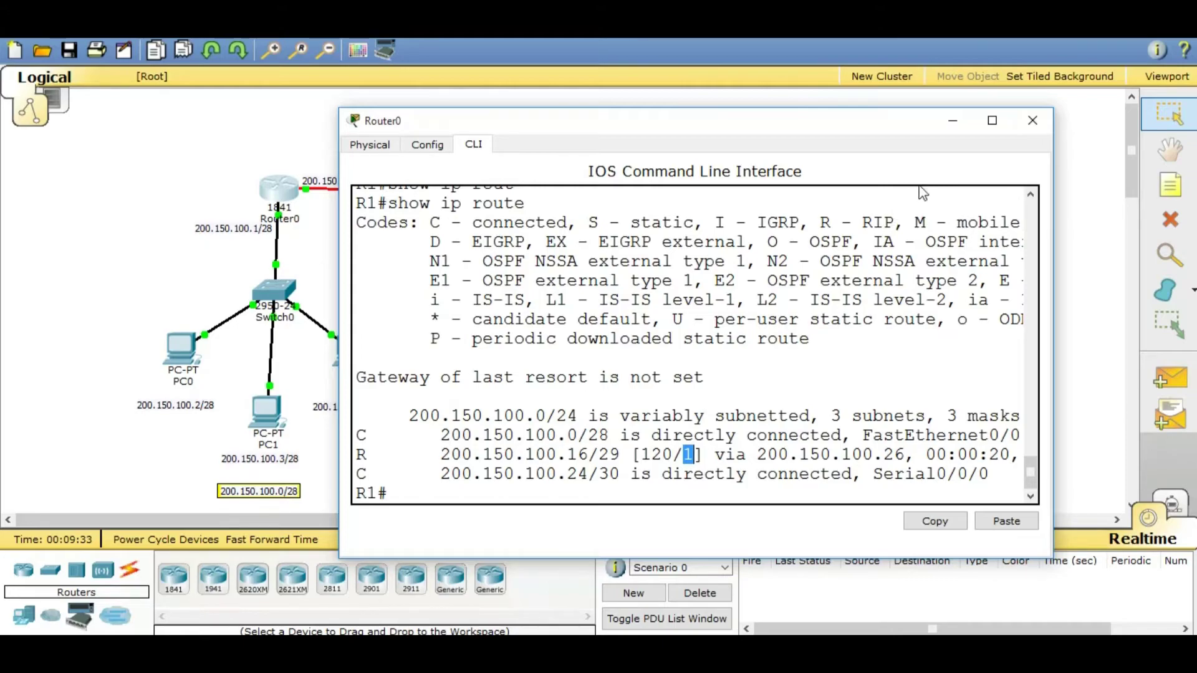
click(952, 121)
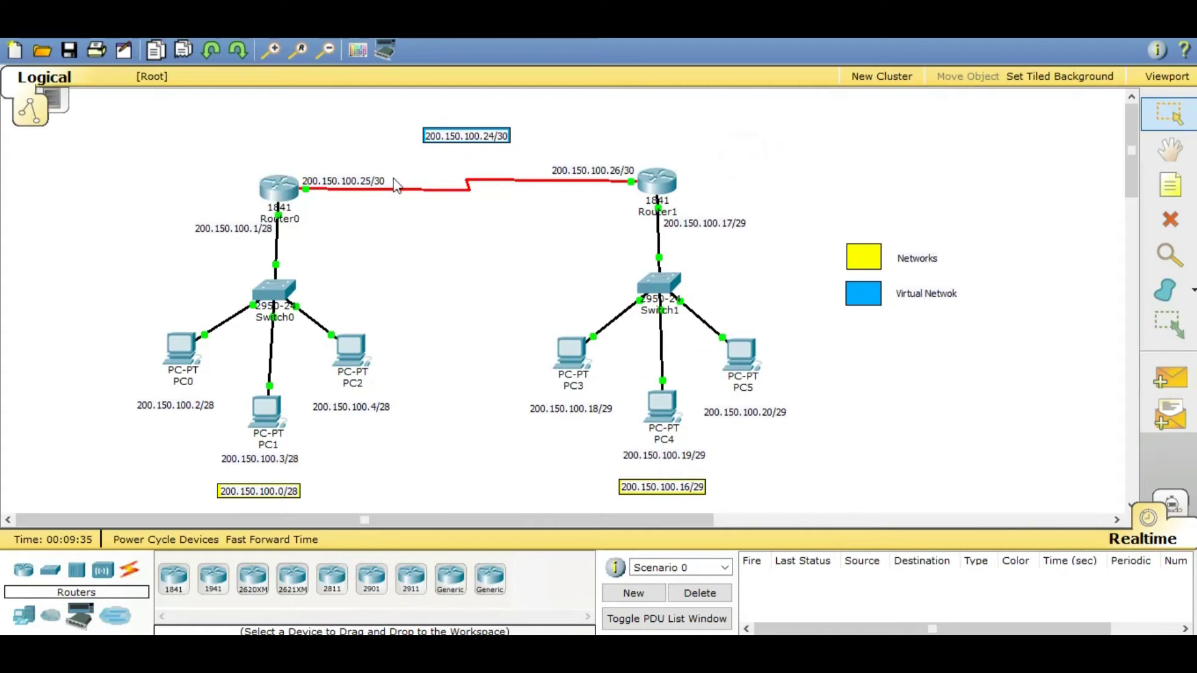
- Examine Router0, Router1 and the serial link between them in the topology to trace how the routers exchange RIP updates
drag(232, 167, 325, 221)
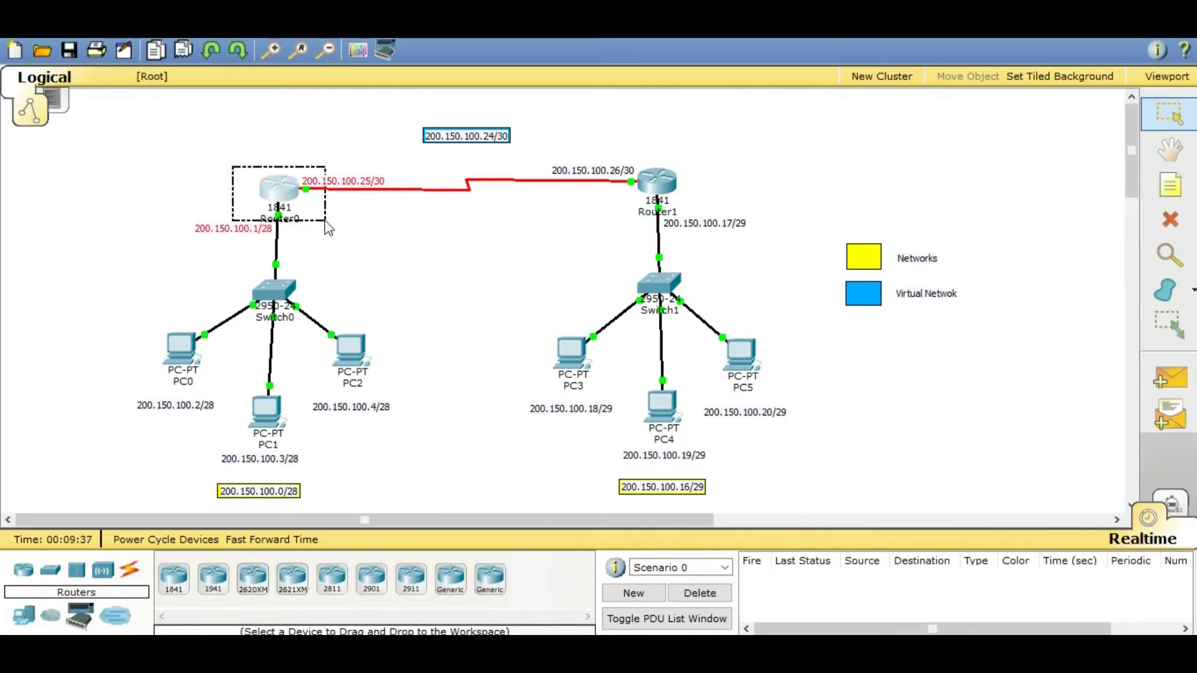
drag(612, 155, 668, 198)
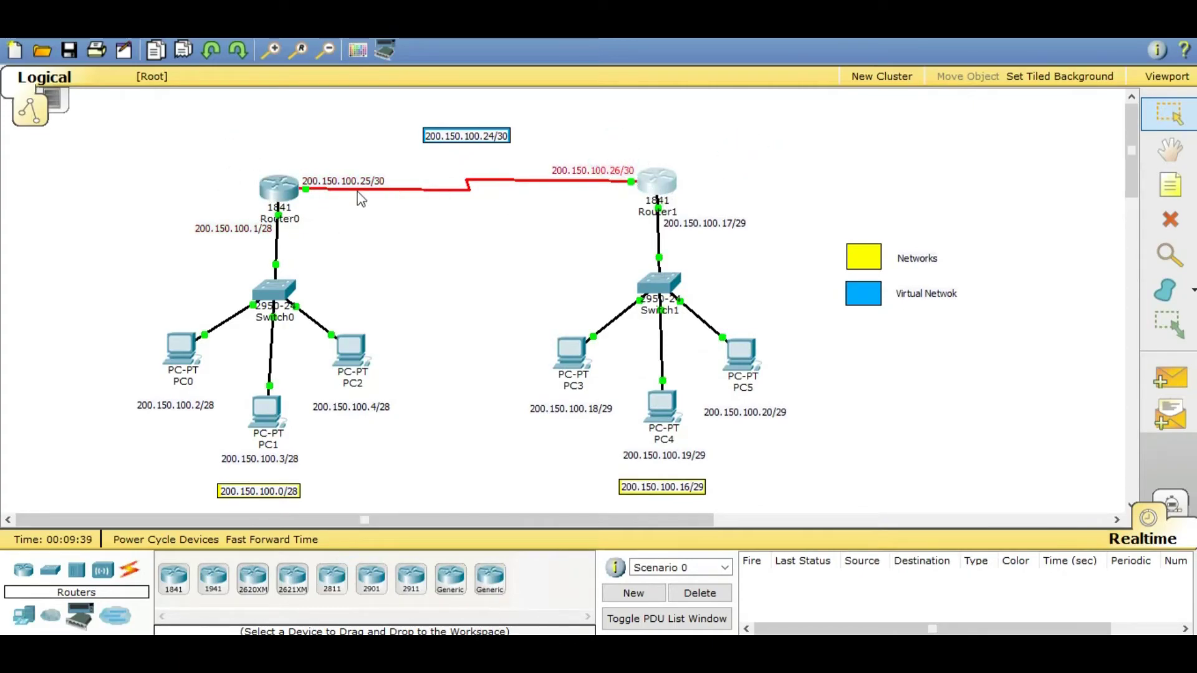
mouse_move(670, 183)
click(673, 149)
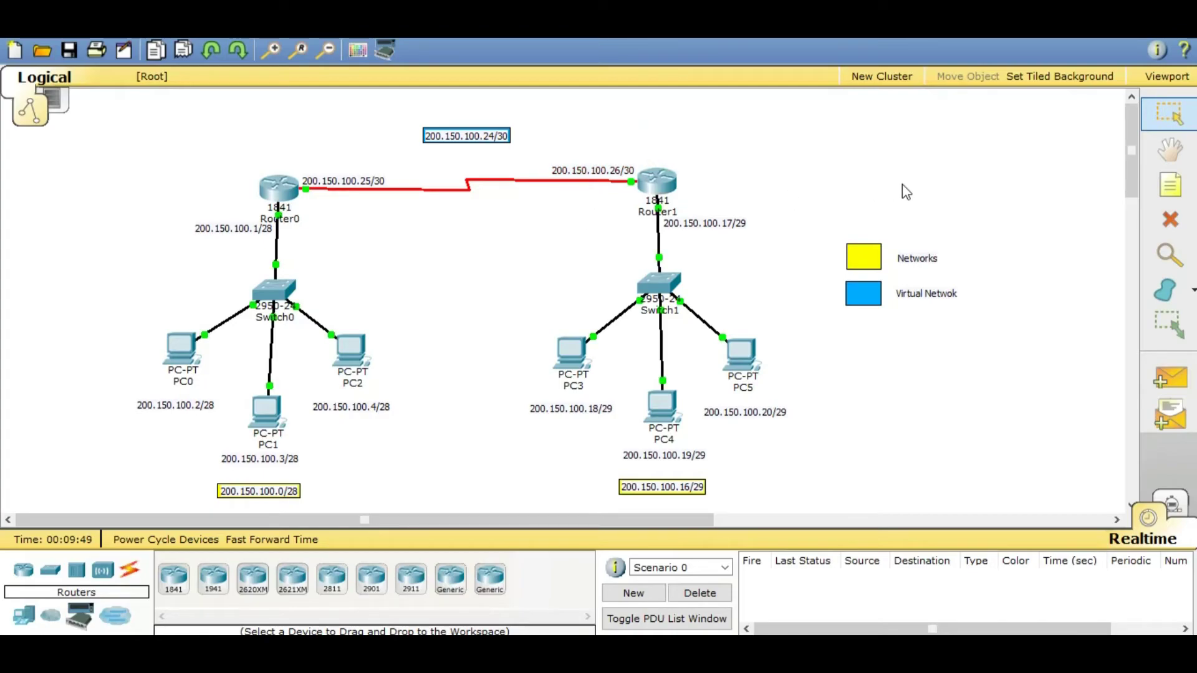
drag(235, 157, 314, 242)
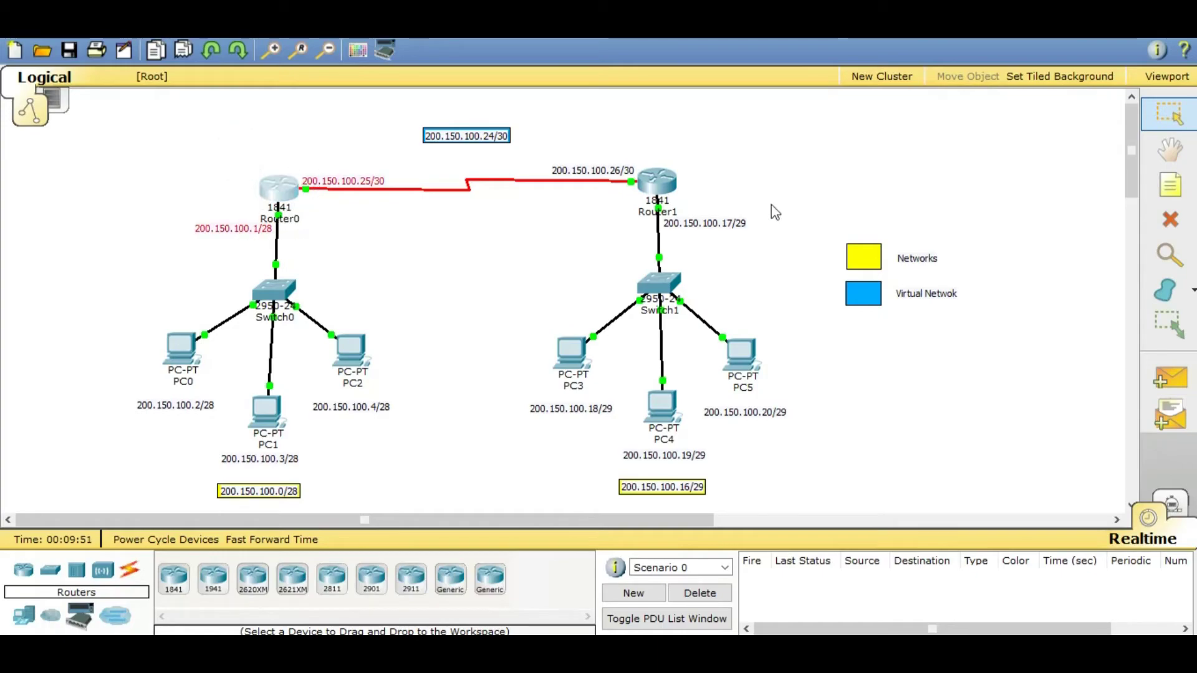
drag(893, 177, 989, 207)
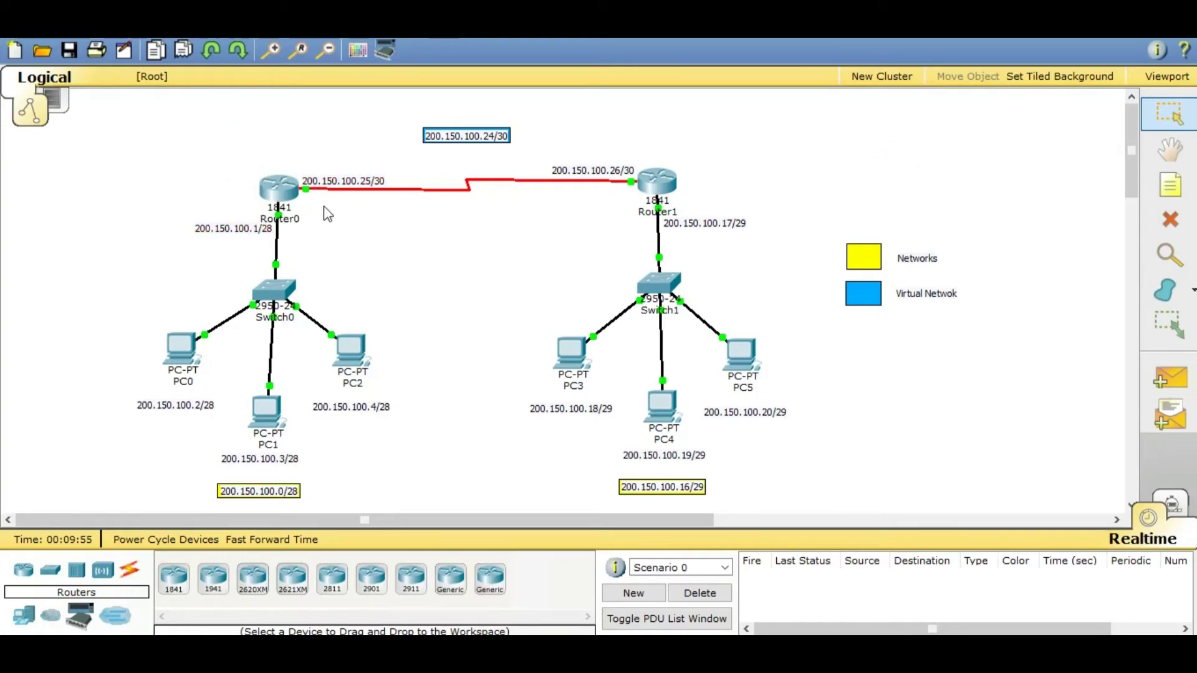
drag(561, 189, 720, 249)
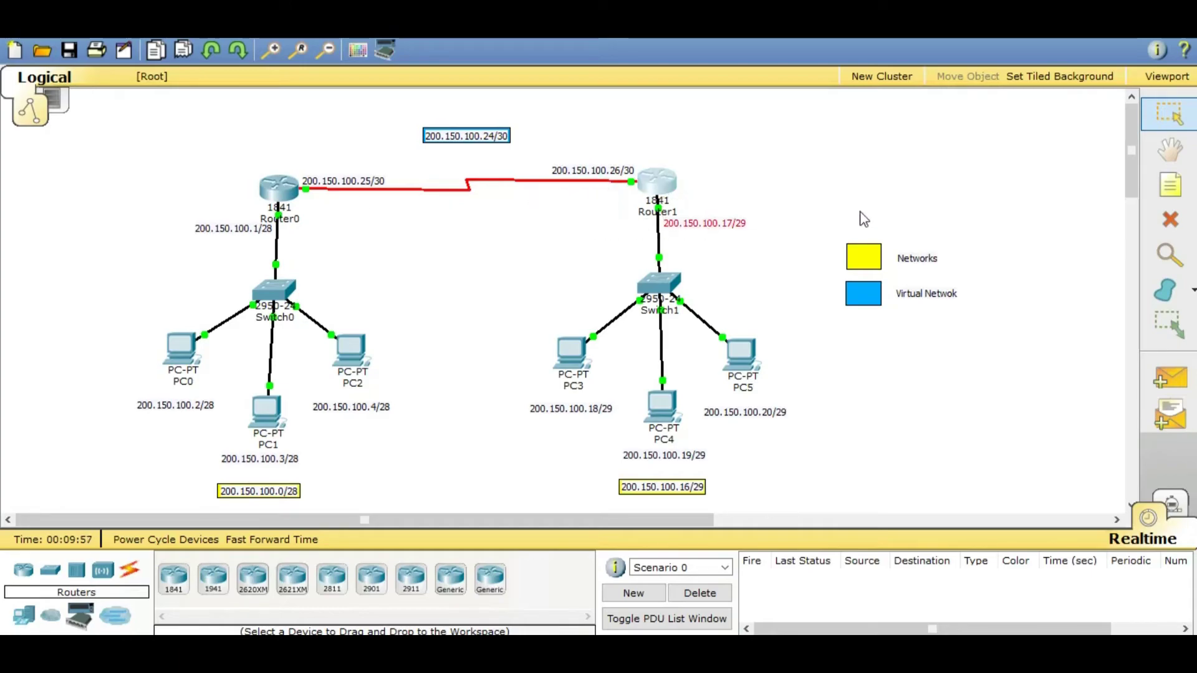
click(922, 198)
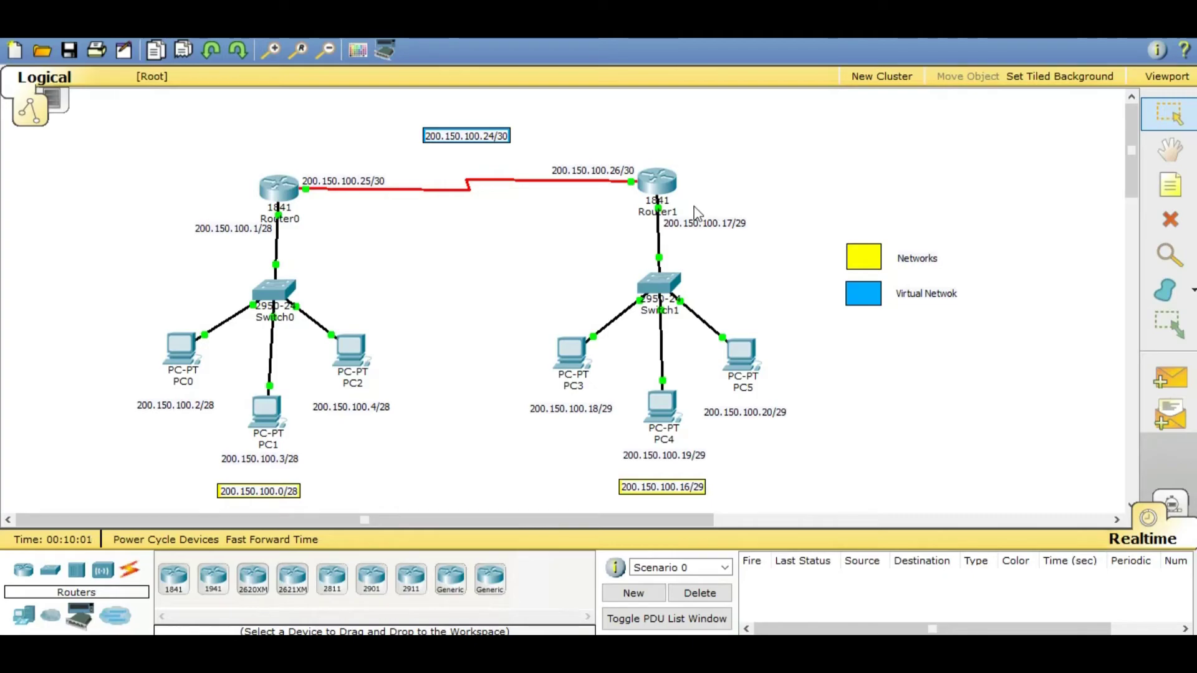
- Display the full routing table on Router1 with show ip route
click(673, 182)
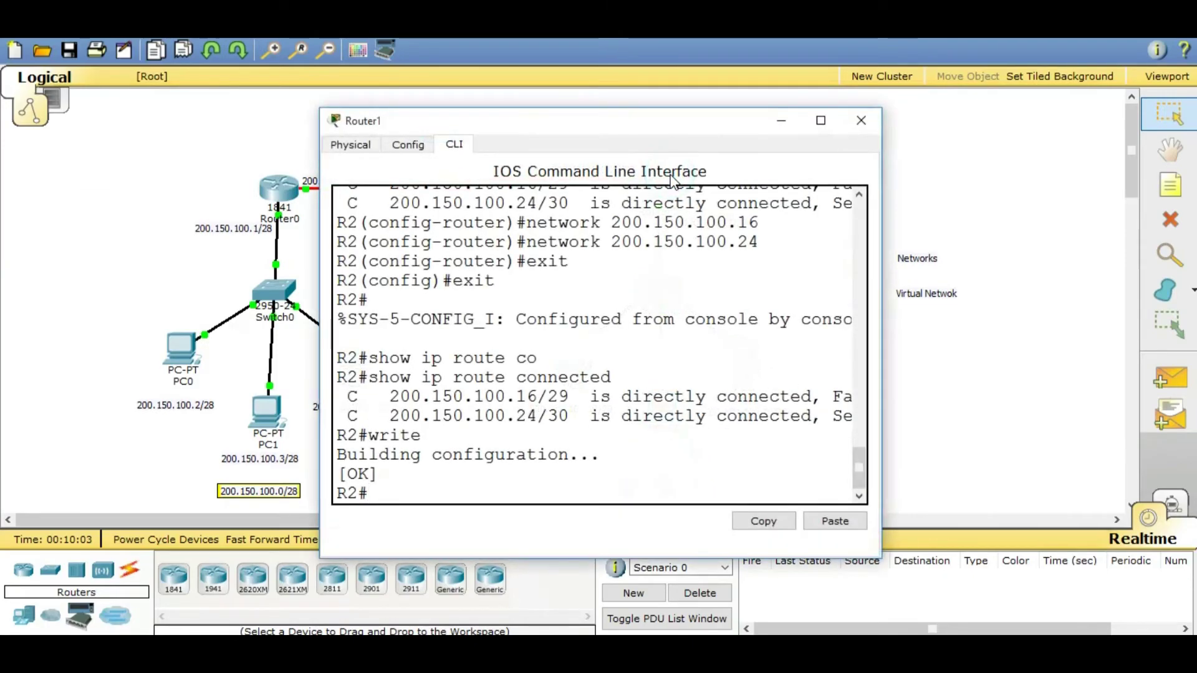
text(show )
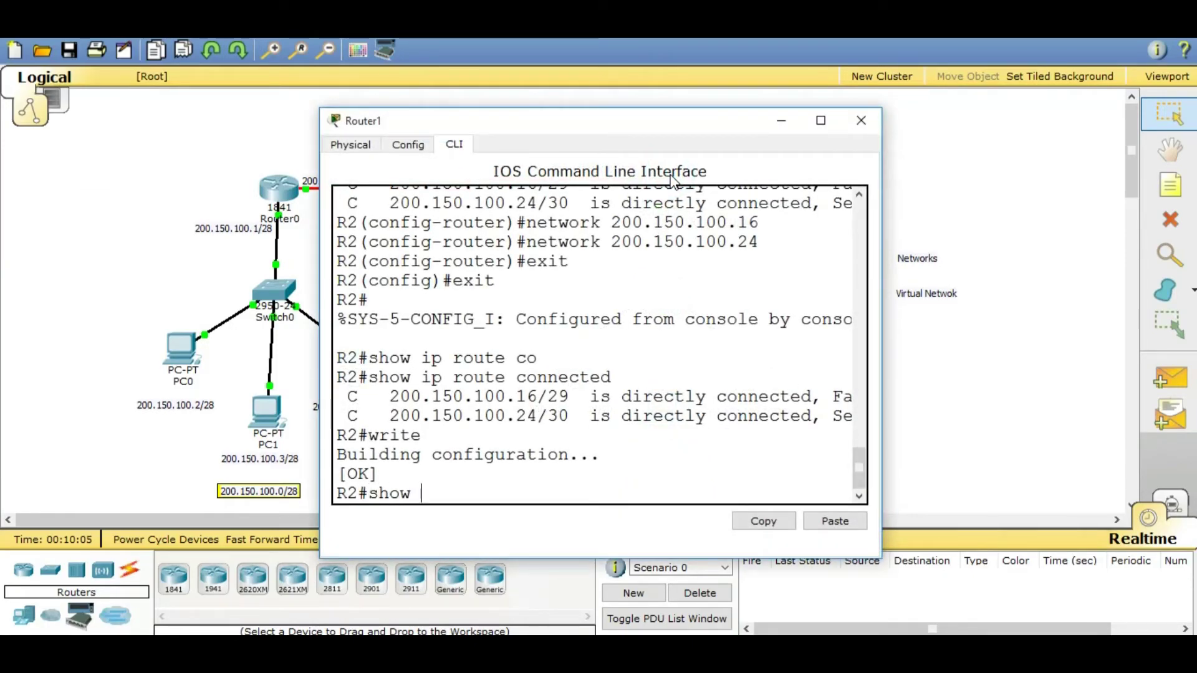
text(ip route)
key(Return)
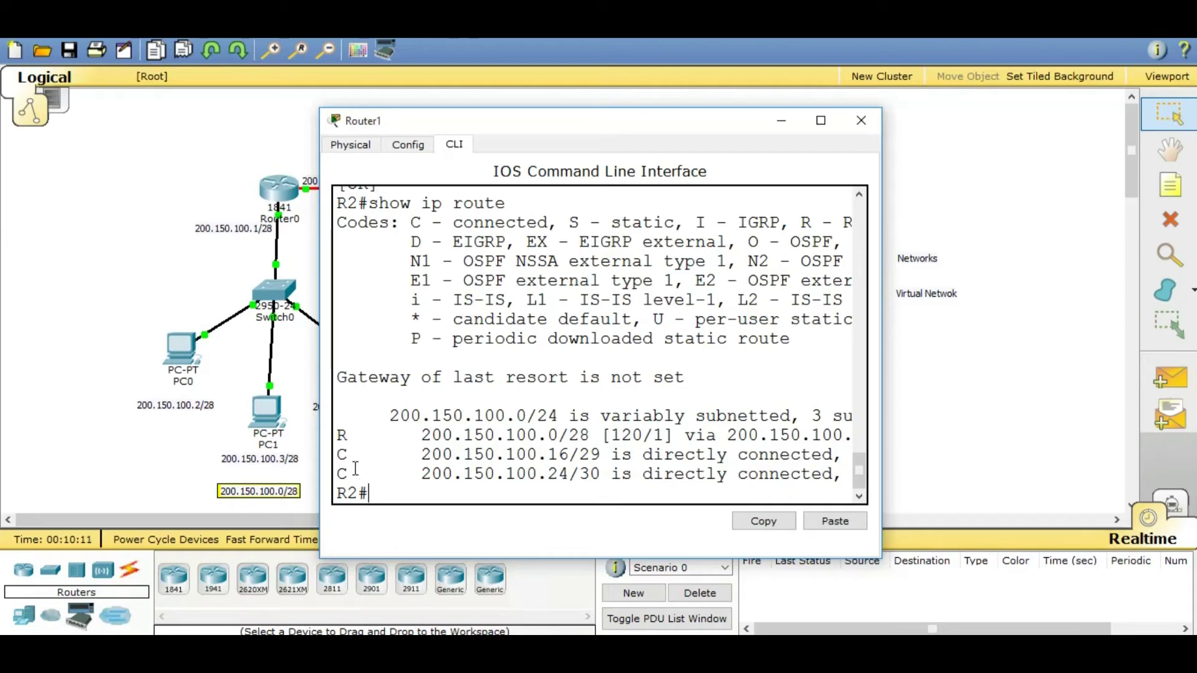
- Examine the destination network, metric and next-hop address of the RIP route on Router1, widening the window to read the full entry
double_click(342, 435)
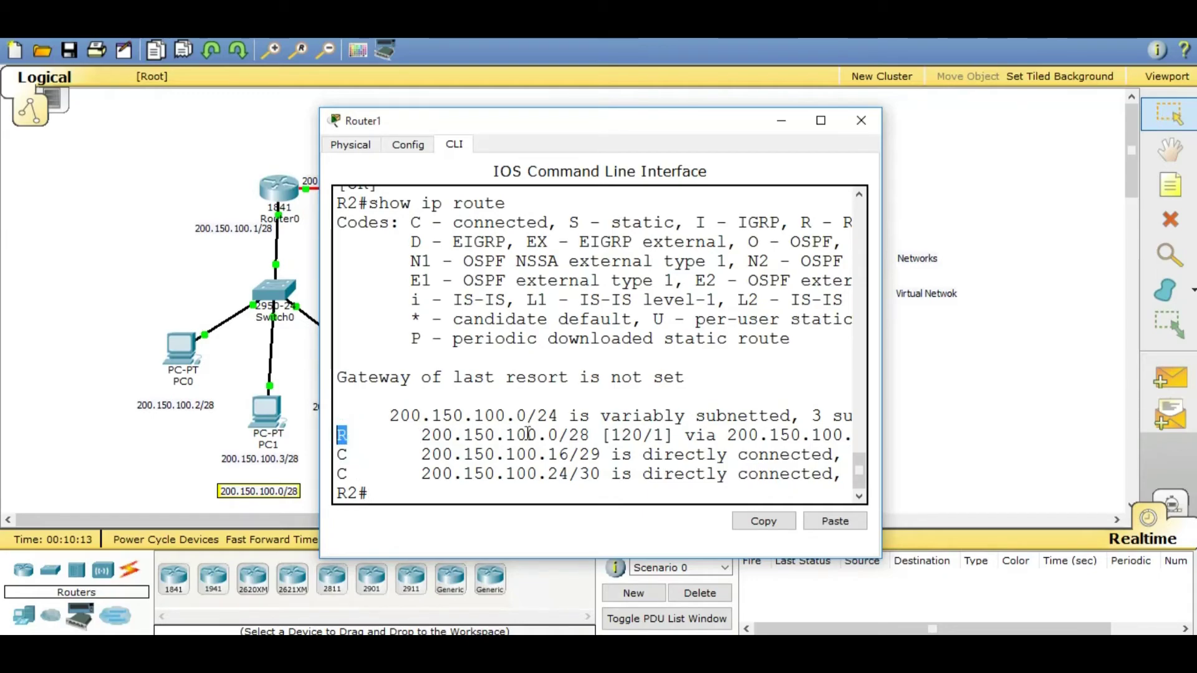
drag(514, 434, 560, 435)
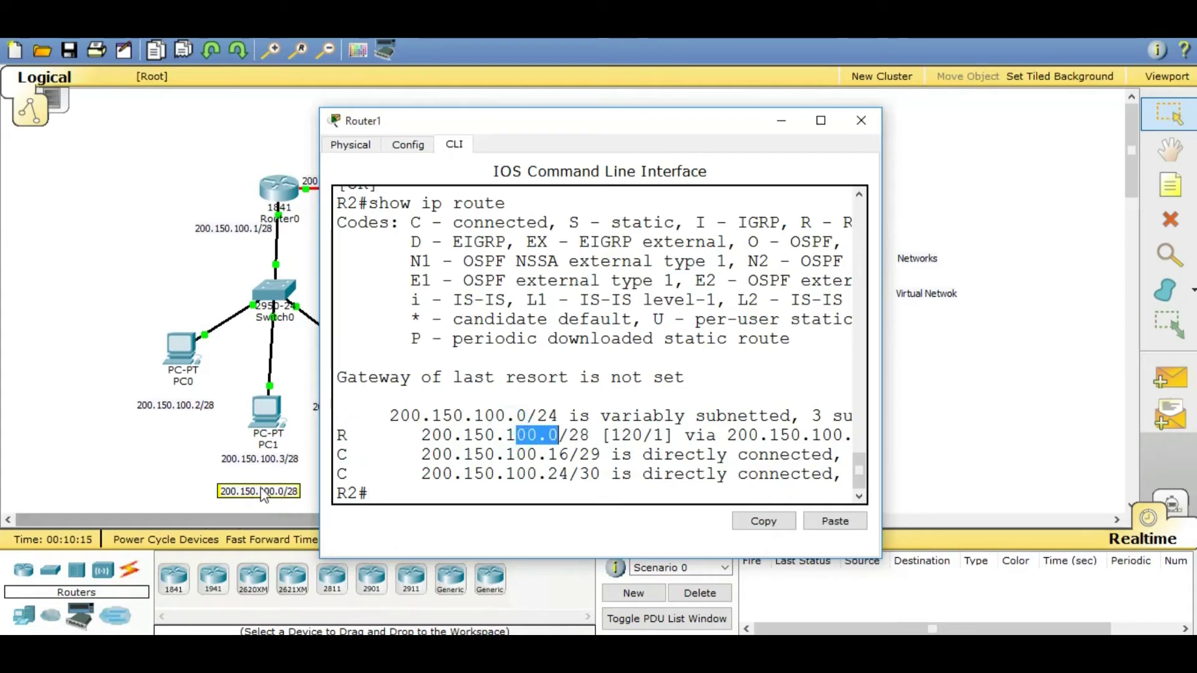
drag(610, 437, 670, 437)
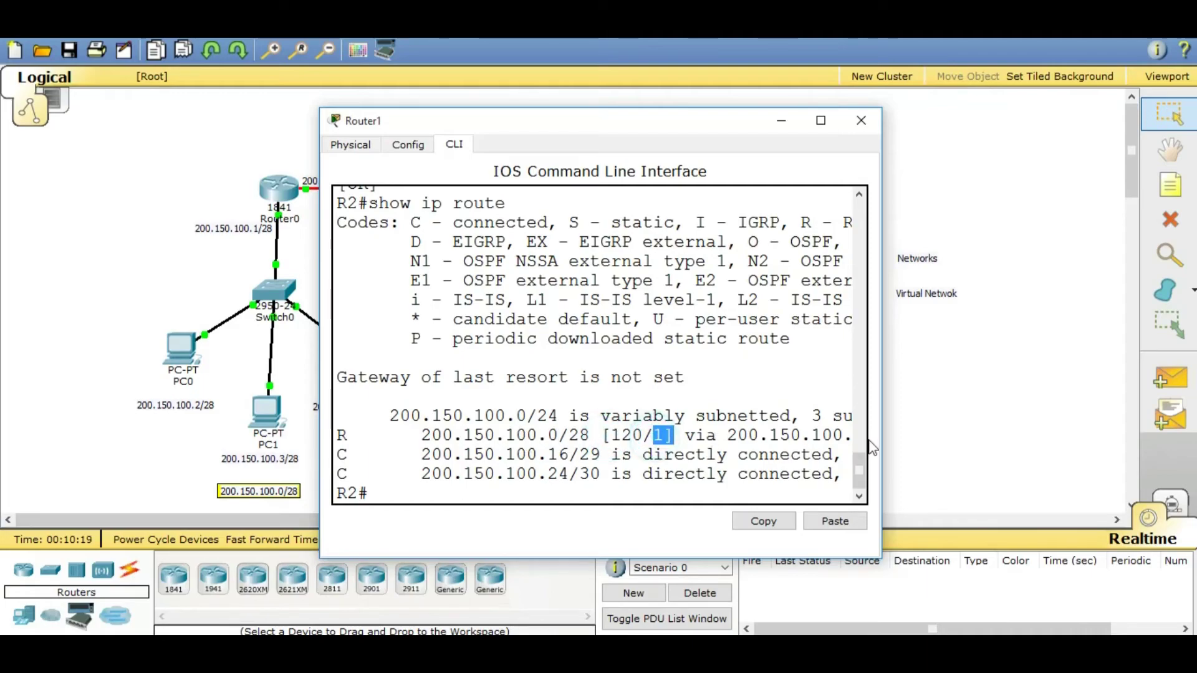
drag(882, 433, 1086, 429)
drag(855, 436, 875, 436)
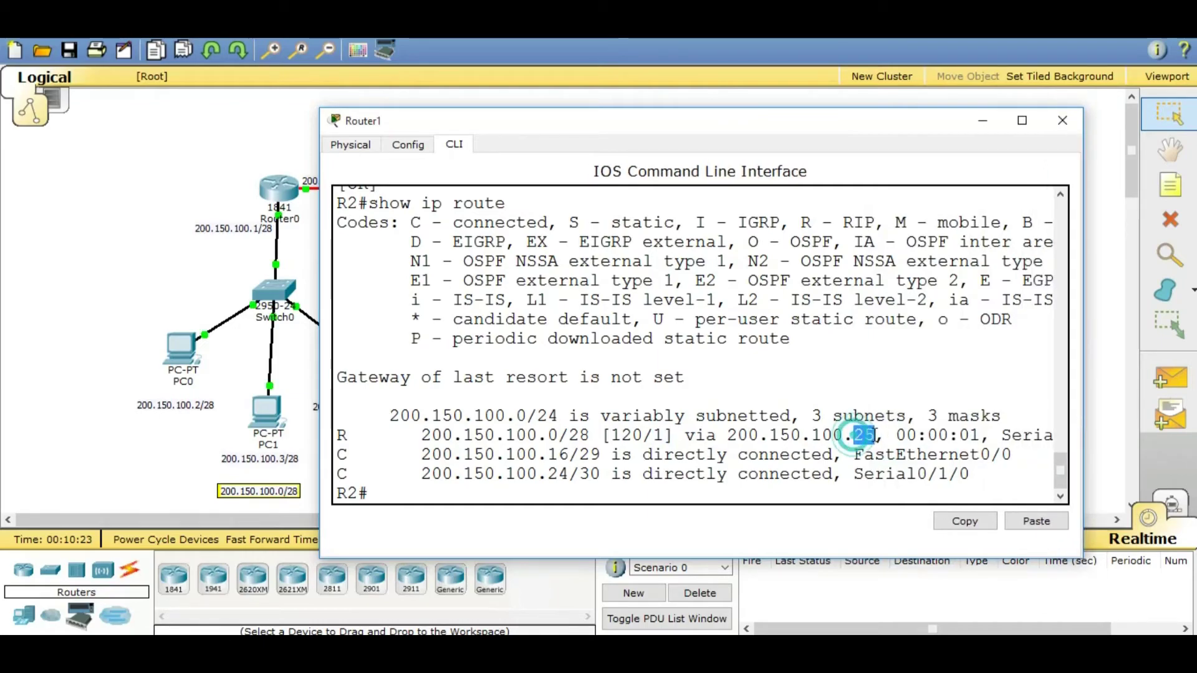
click(878, 398)
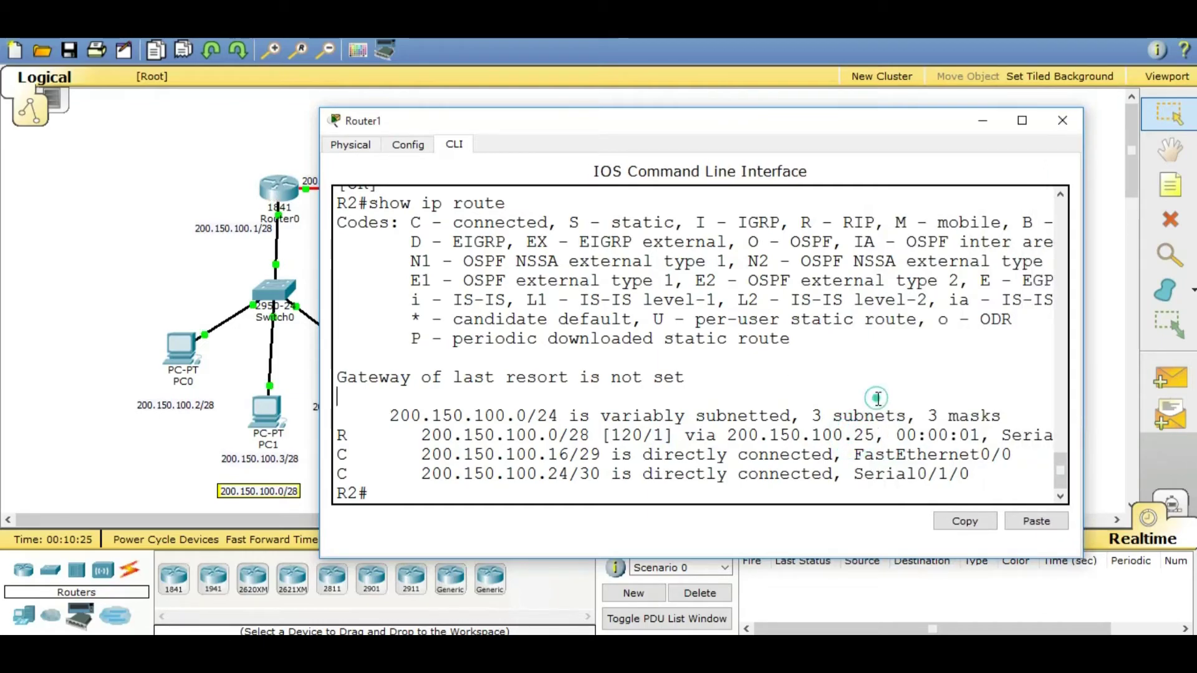
- Repeat show ip route three times on Router1 to watch the RIP route's update timer, and close the router window
key(Return)
text(write)
key(Up)
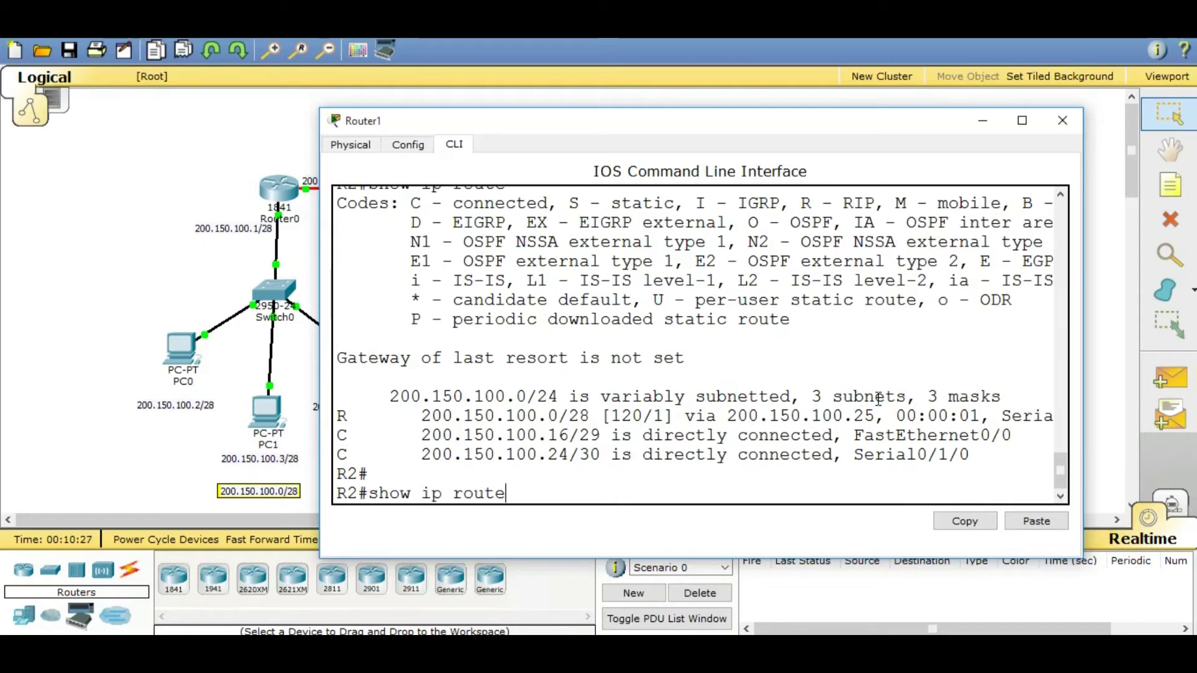
key(Return)
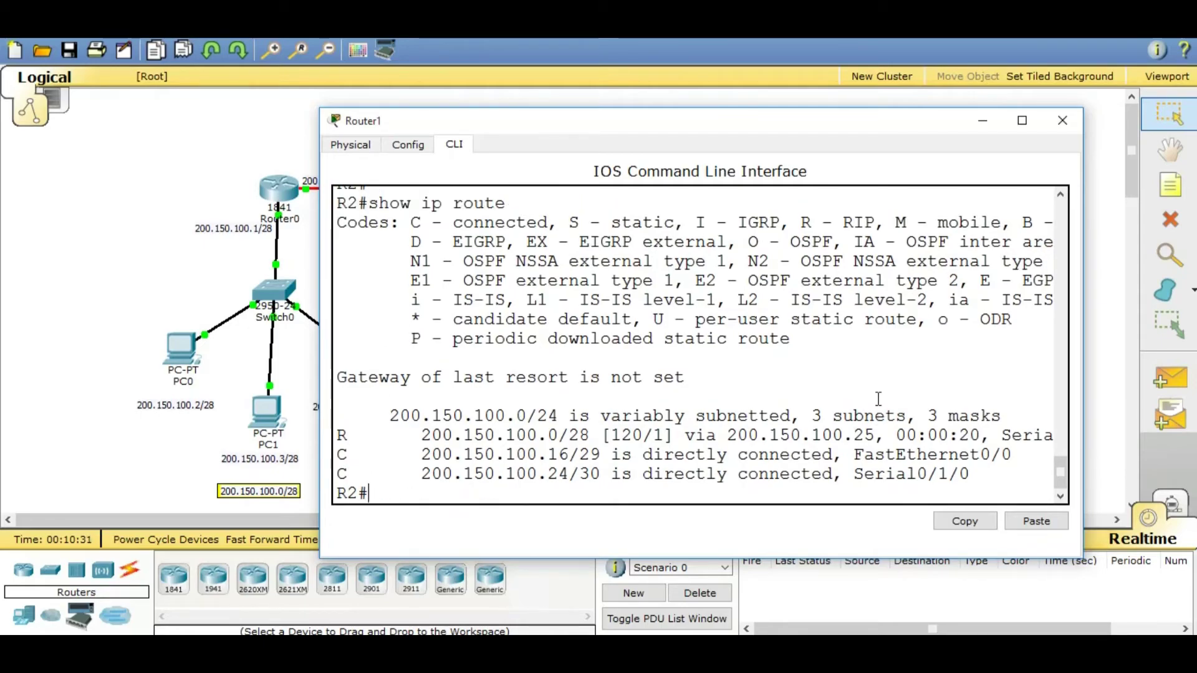
key(Up)
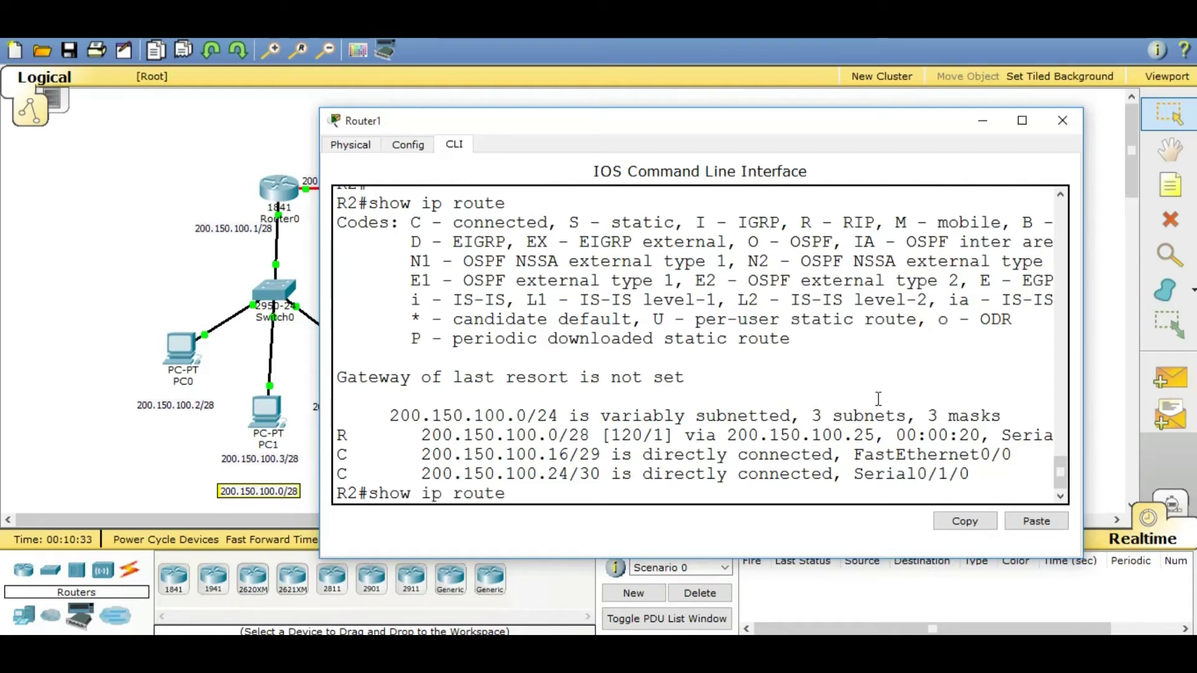
key(Return)
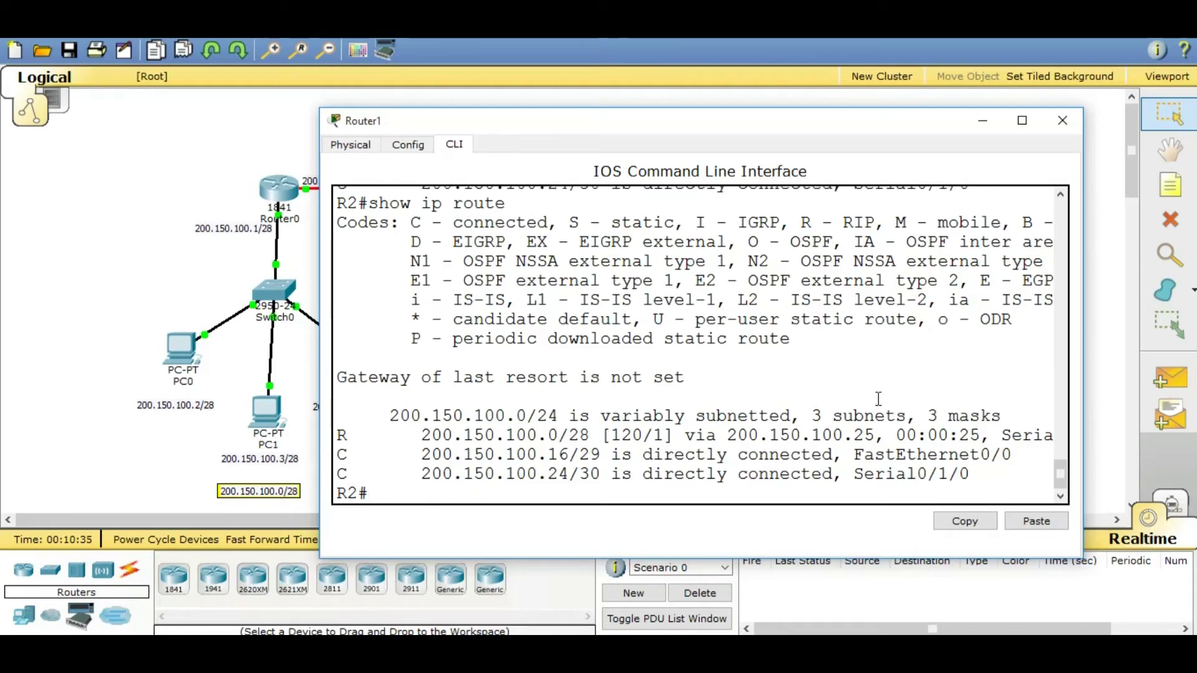
key(Up)
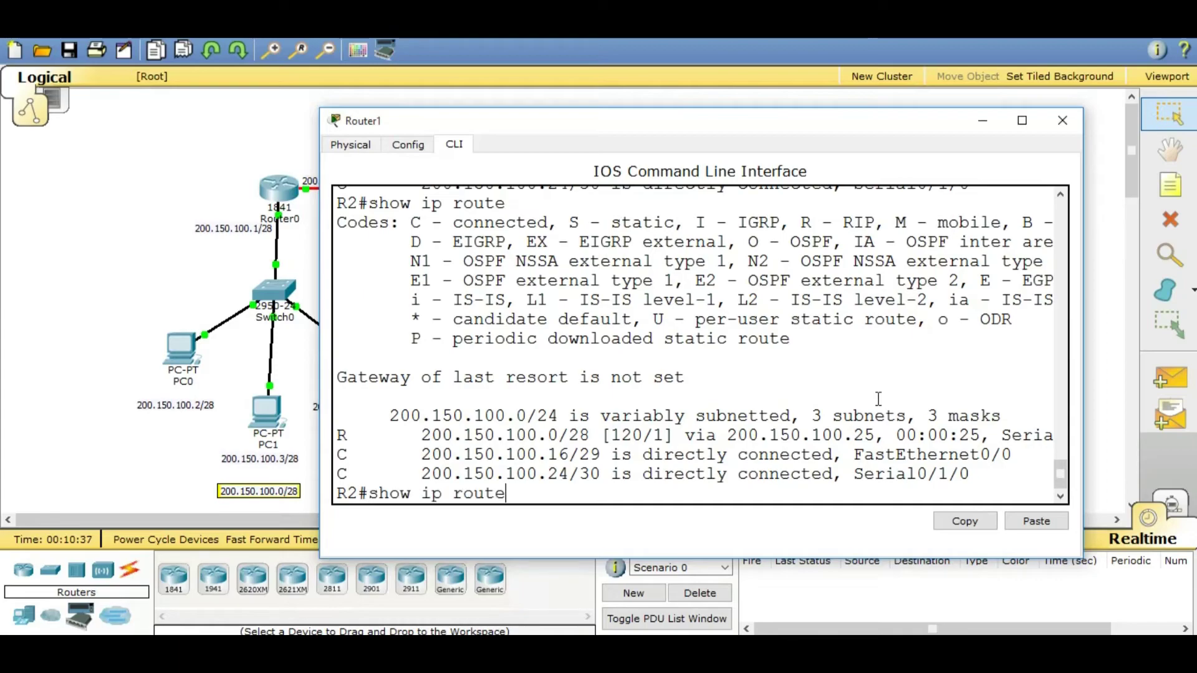
key(Return)
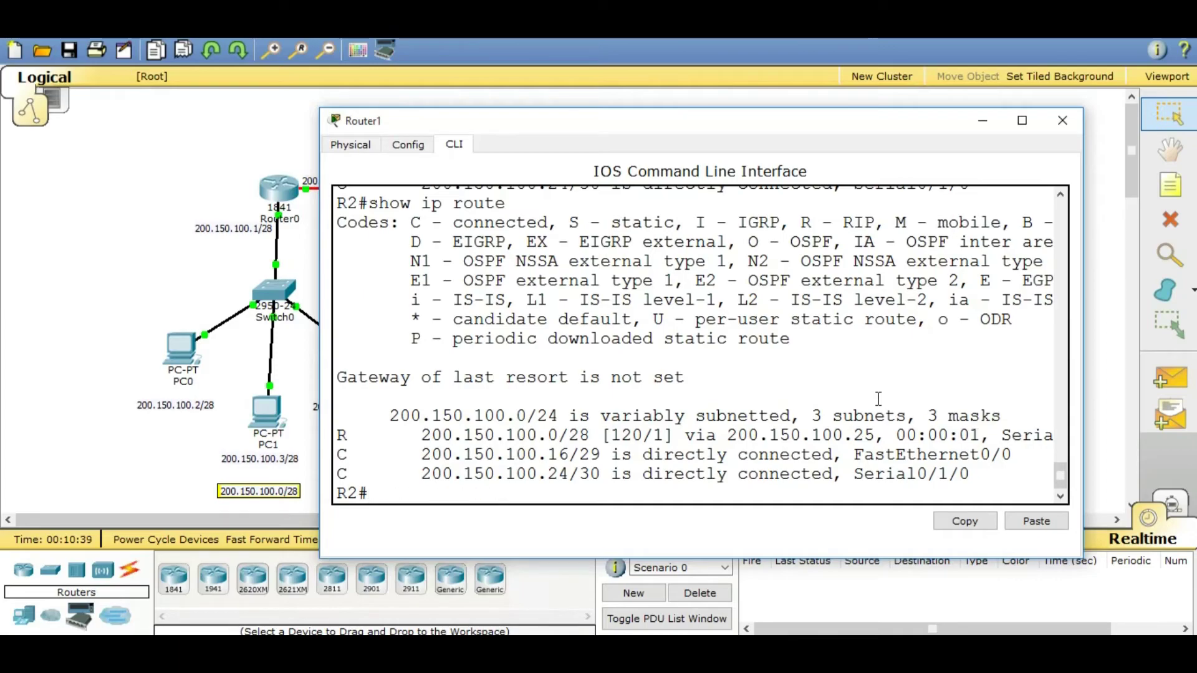
click(1062, 121)
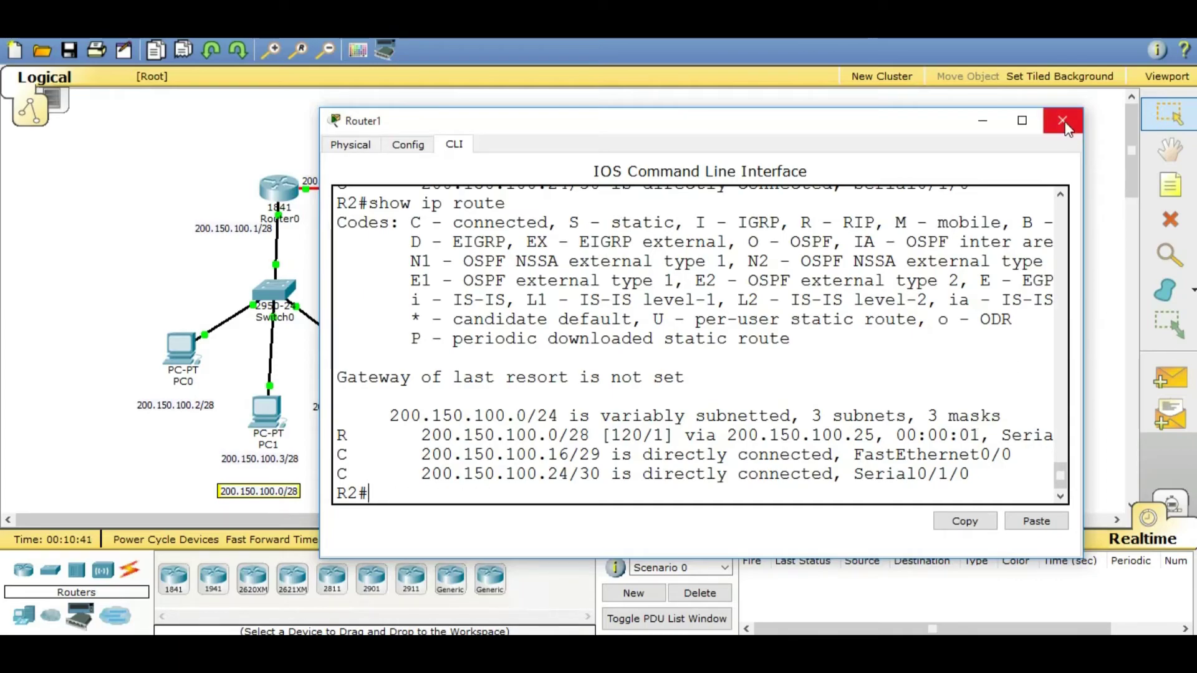
- Open the Command Prompt on PC0 and ping PC4 at 200.150.100.19
click(179, 348)
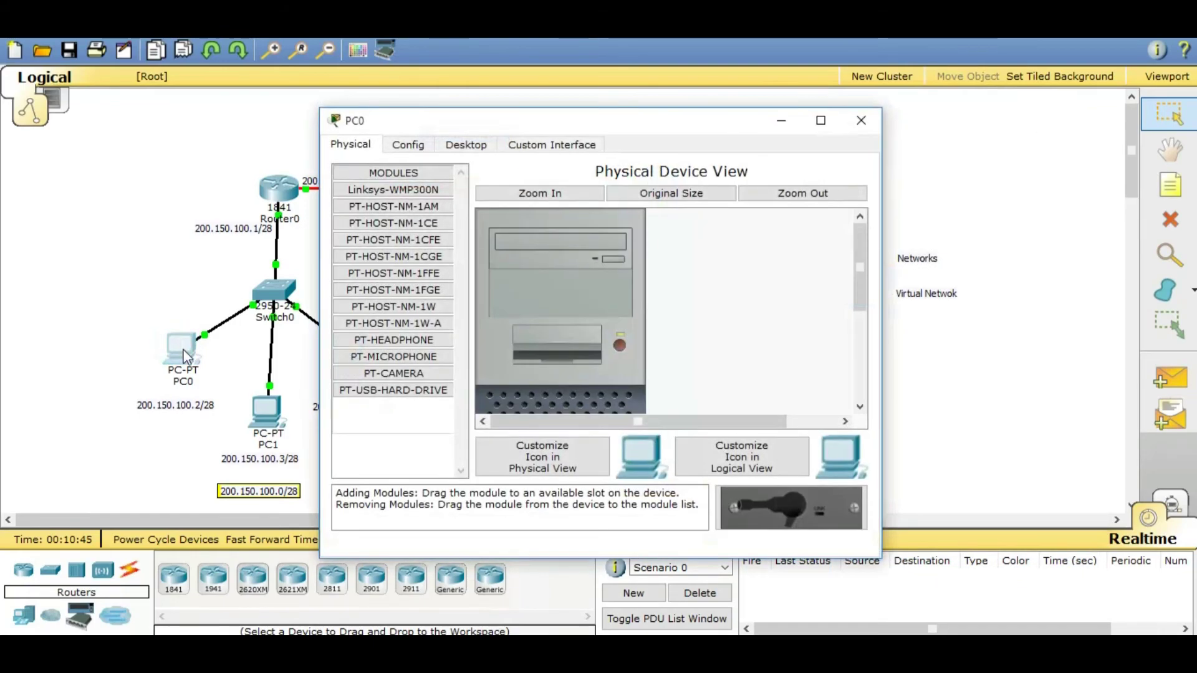
click(466, 145)
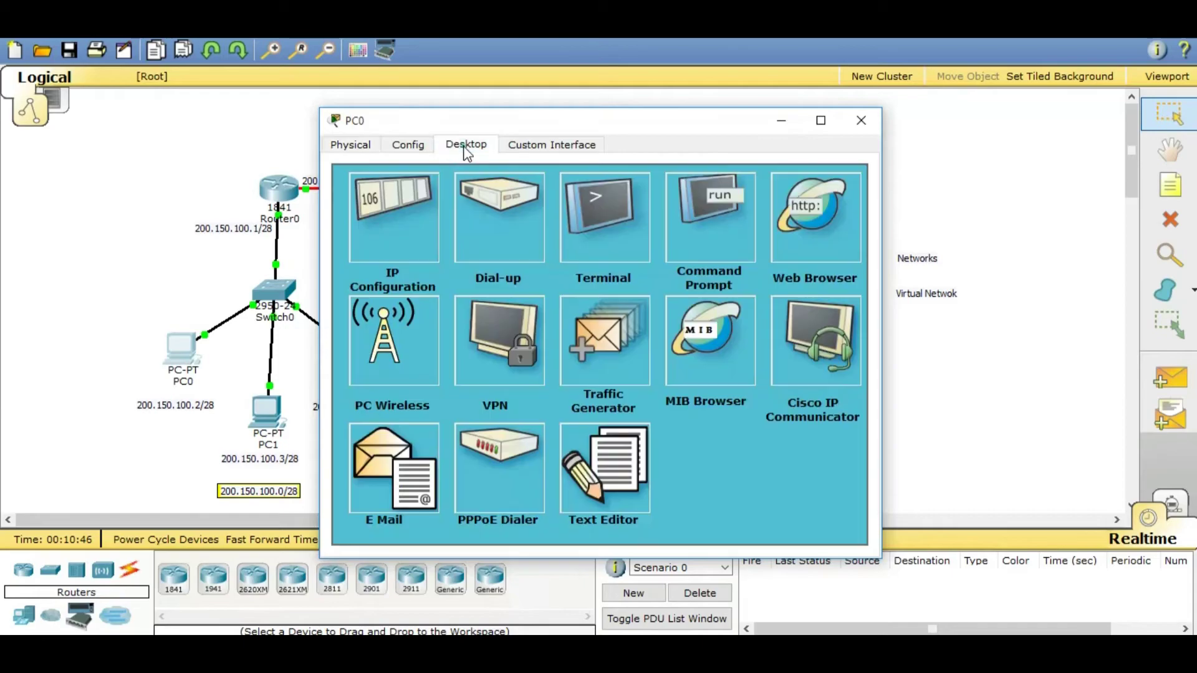
click(700, 249)
text(ping)
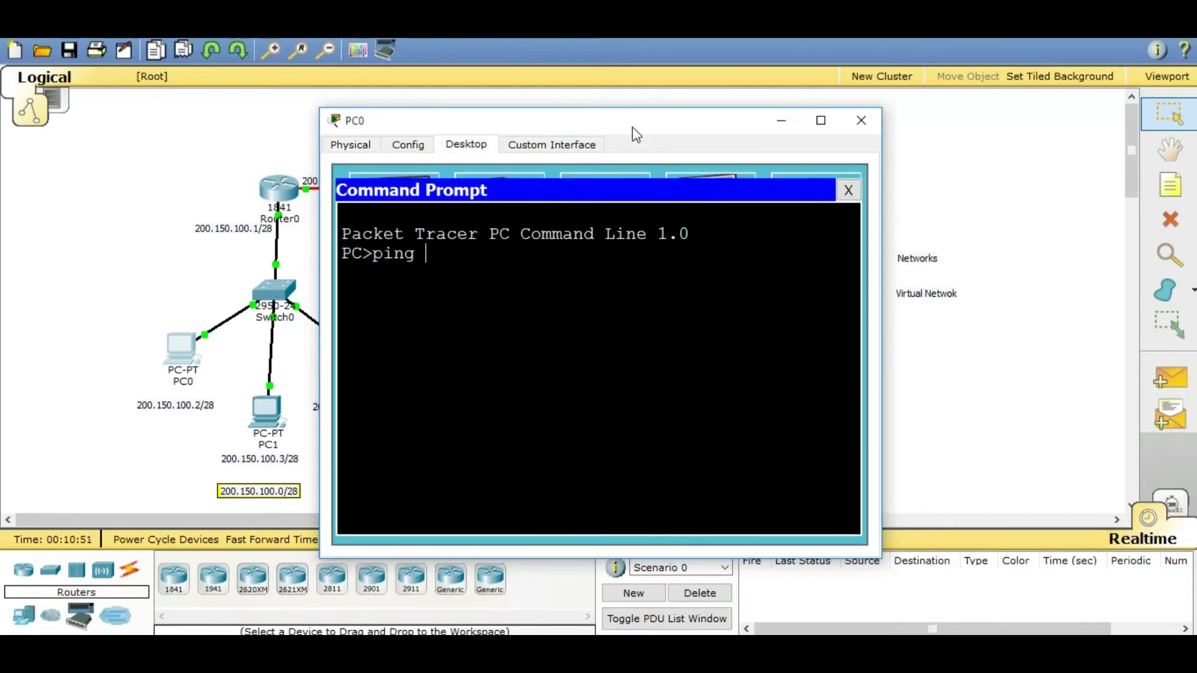
drag(628, 128, 346, 125)
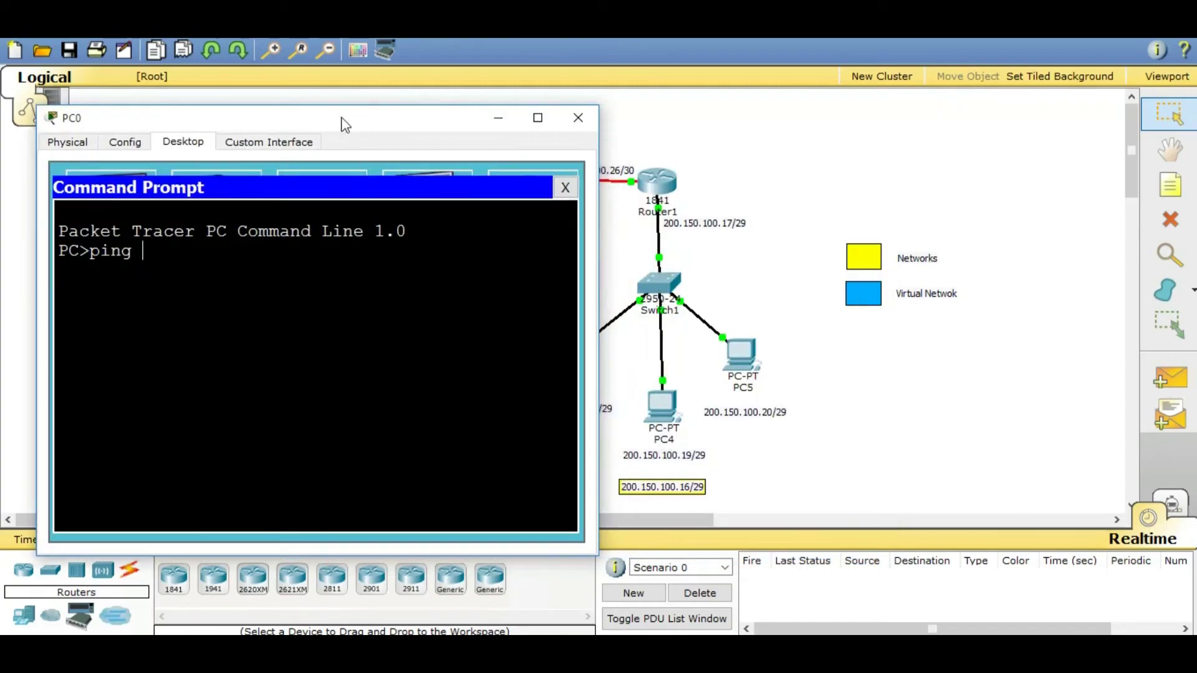
text(200.150.100.19)
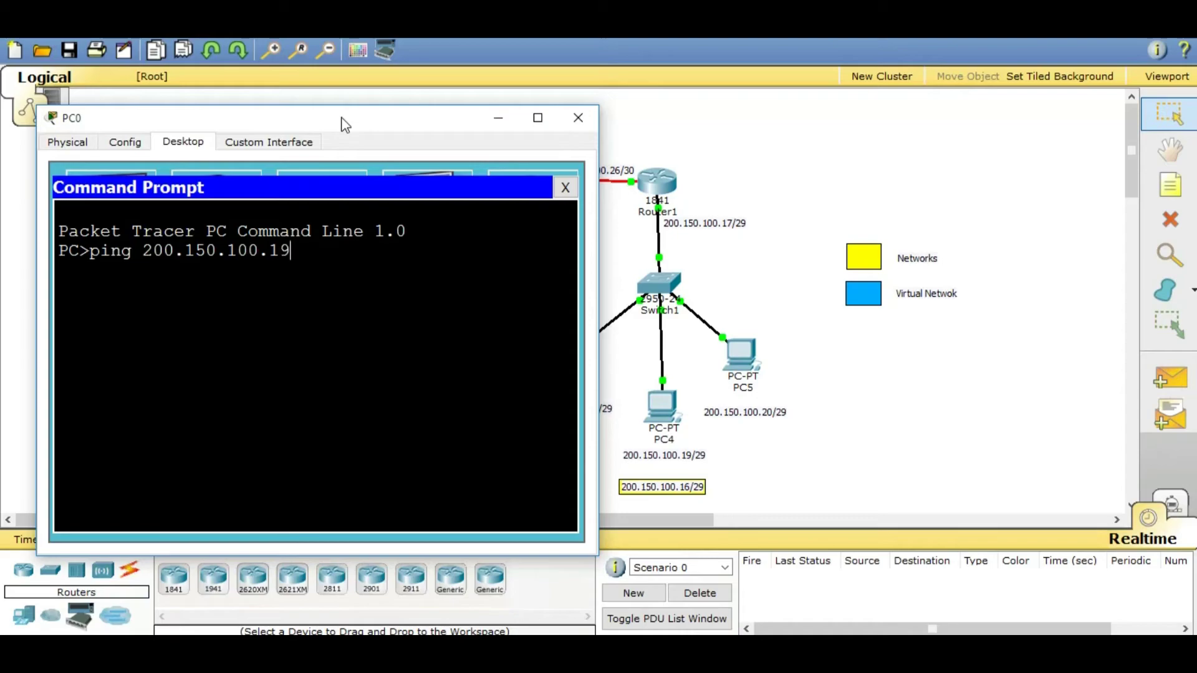
key(Return)
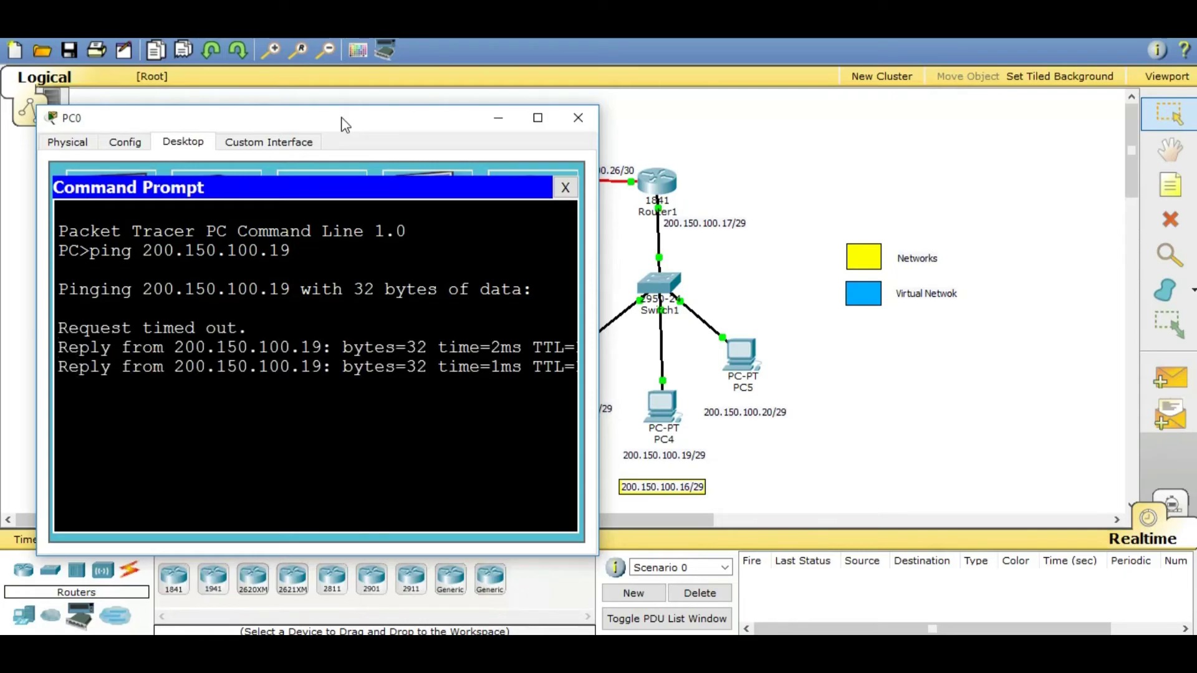
- Ping PC3 at 200.150.100.18 from PC0 by editing the previous ping command
key(Up)
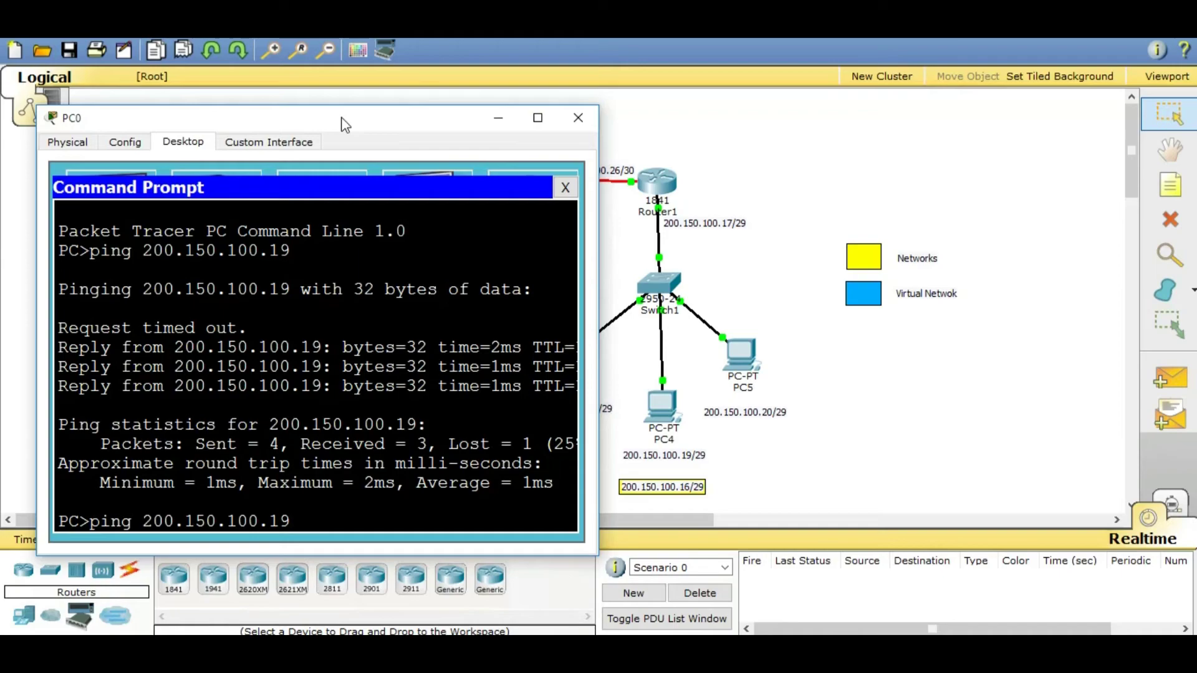
key(BackSpace)
text(8)
key(Return)
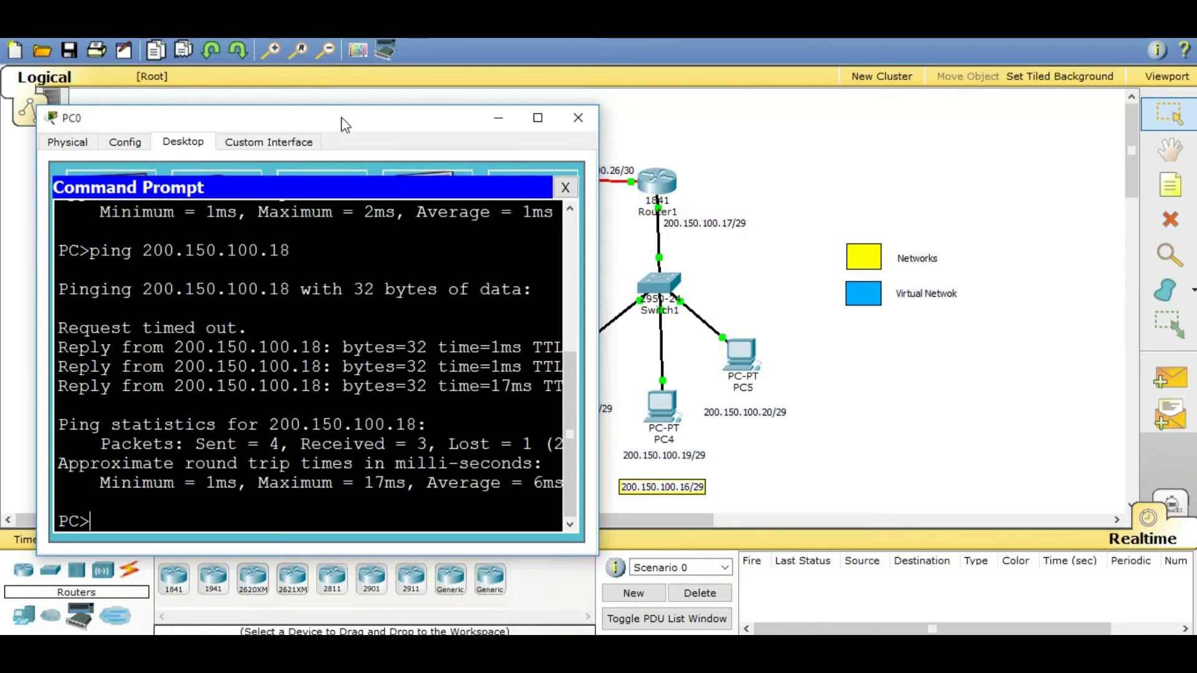
- Ping Router1's LAN address 200.150.100.17 from PC0, and close the PC0 window
key(Up)
key(BackSpace)
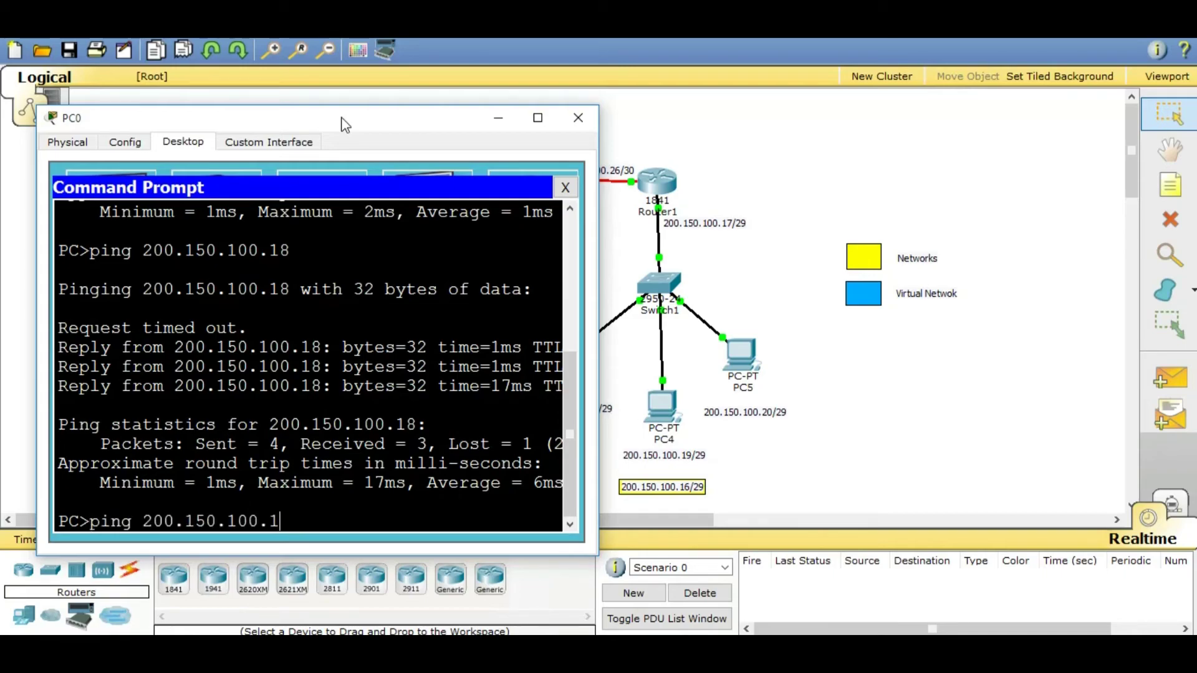
text(7)
key(Return)
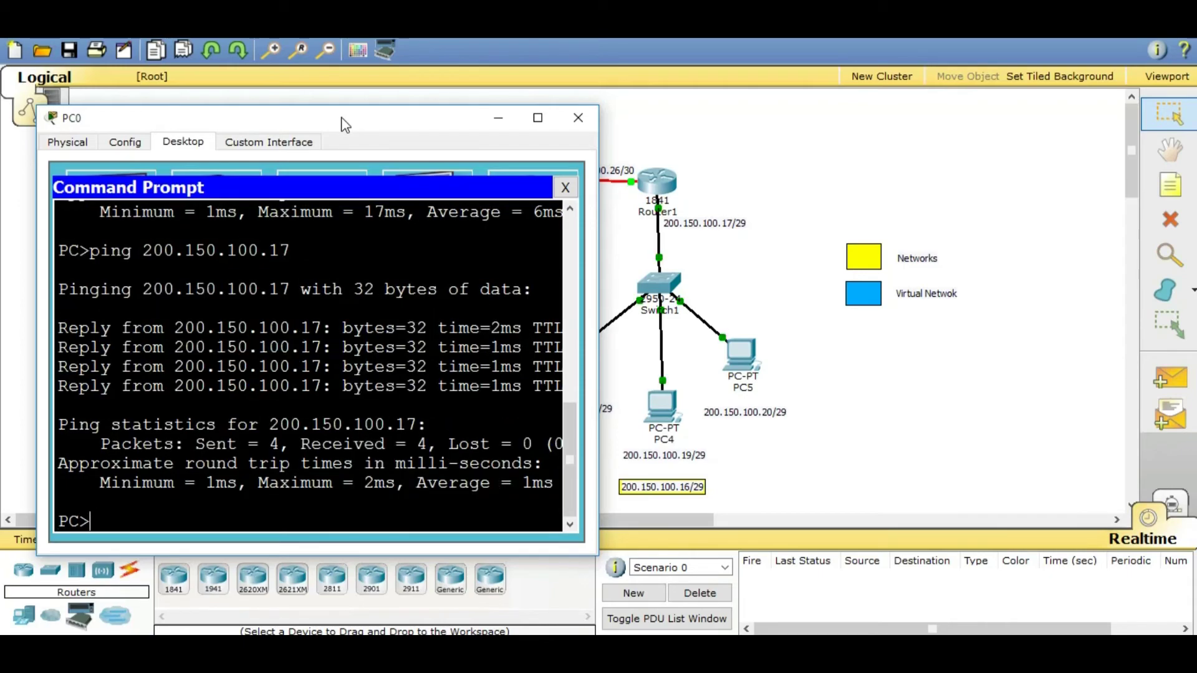
click(587, 119)
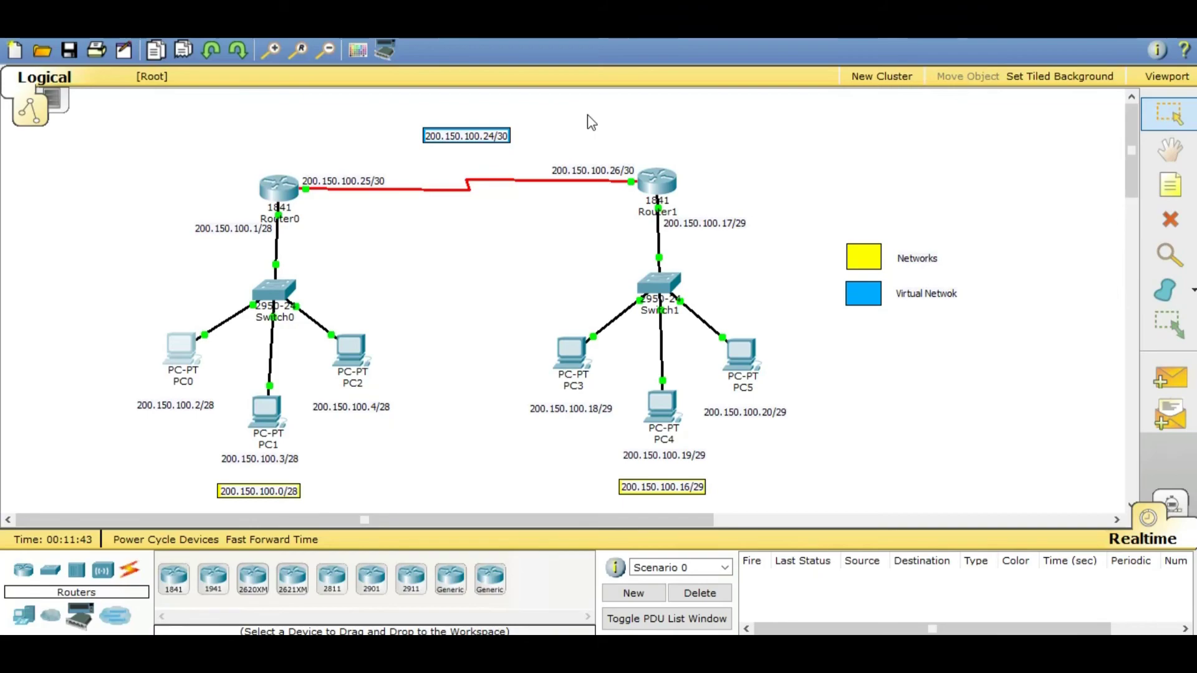
- Switch to Notepad and begin a RIP command summary with the lines "router rip" and "no au"
key(super+r)
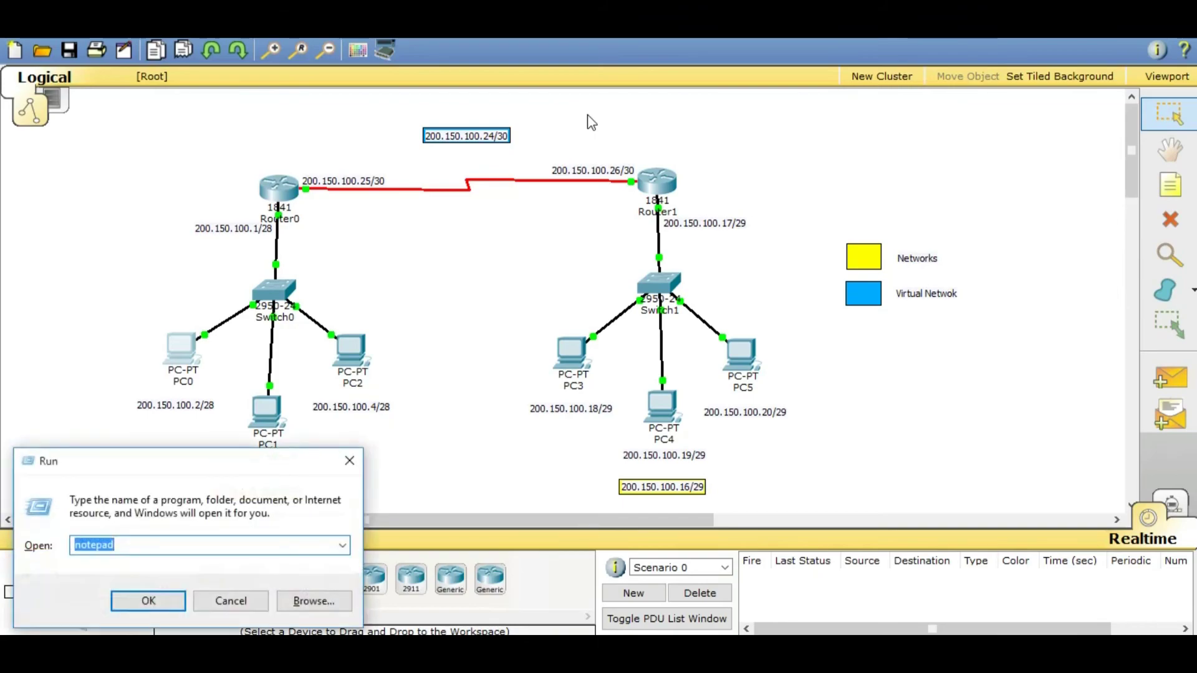
key(Return)
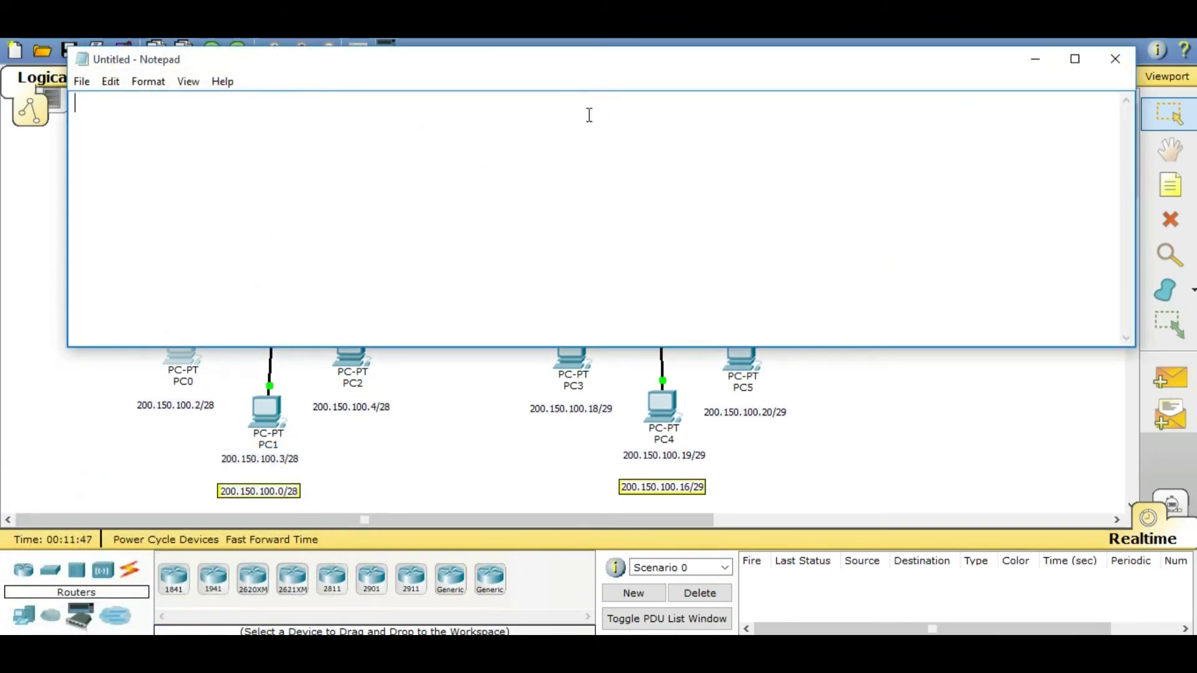
text(router)
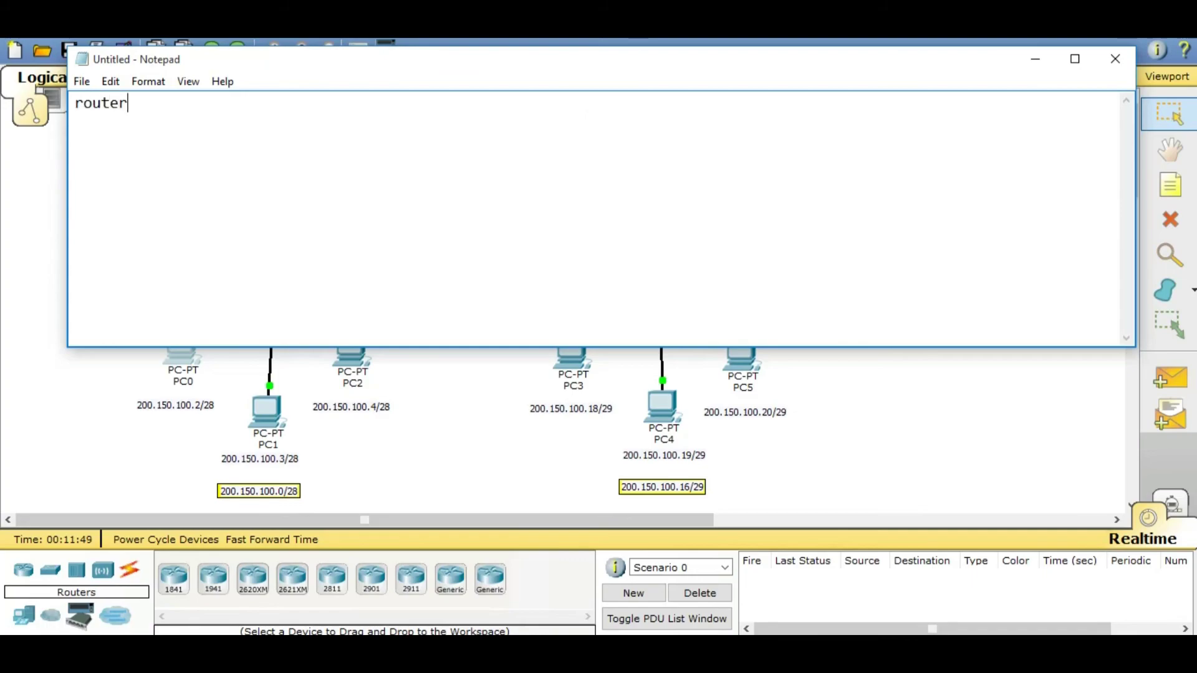
text( rip)
key(Return)
text(no au)
key(Return)
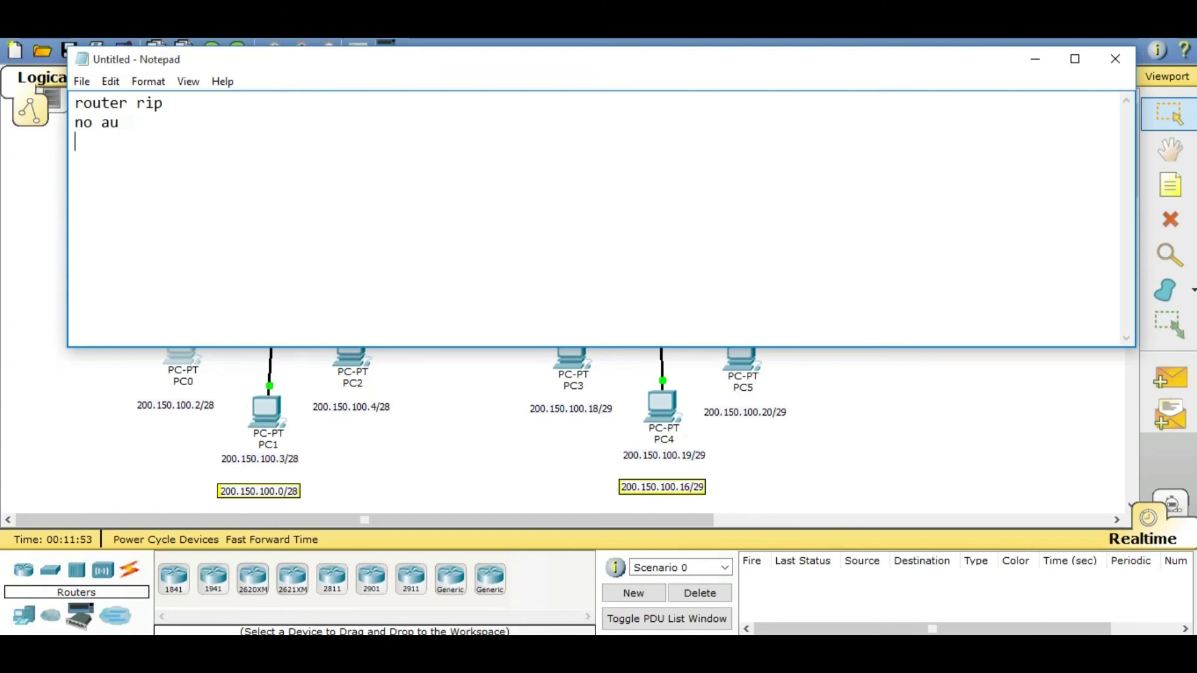
- Add the line "version 2" and two "network x.x.x.x" lines to the command summary, and close Notepad without saving
text(versiio)
key(BackSpace)
text(on 2)
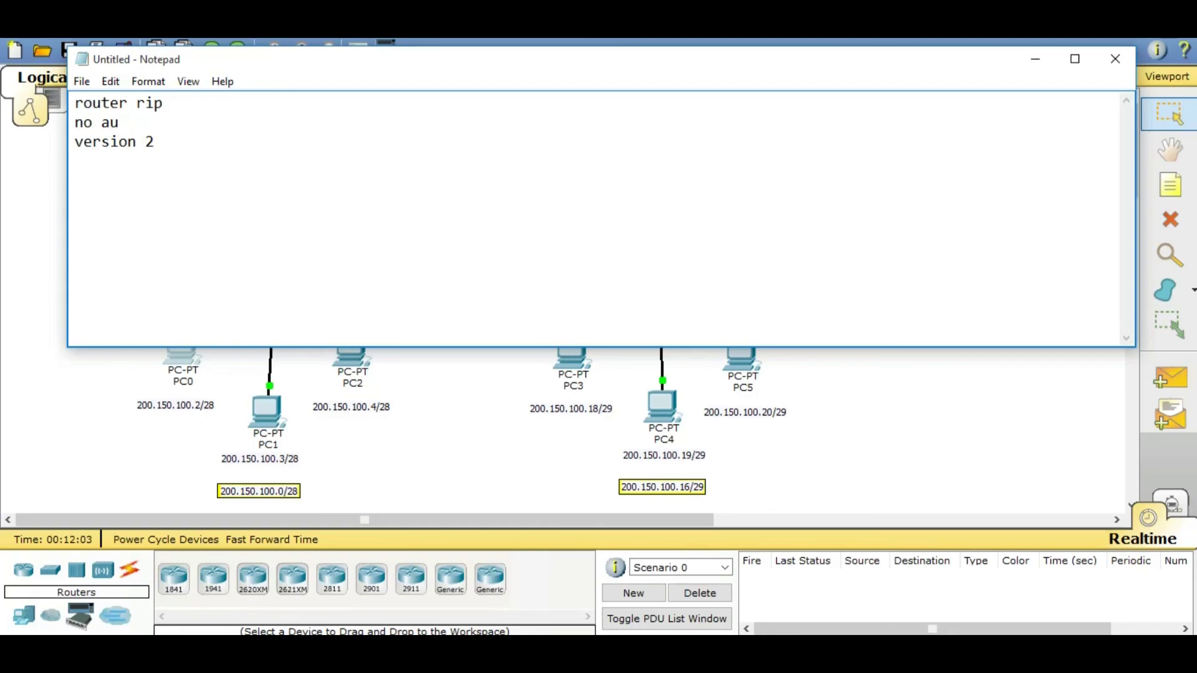
key(Return)
text(network x.x.x.x)
key(Return)
text(ne)
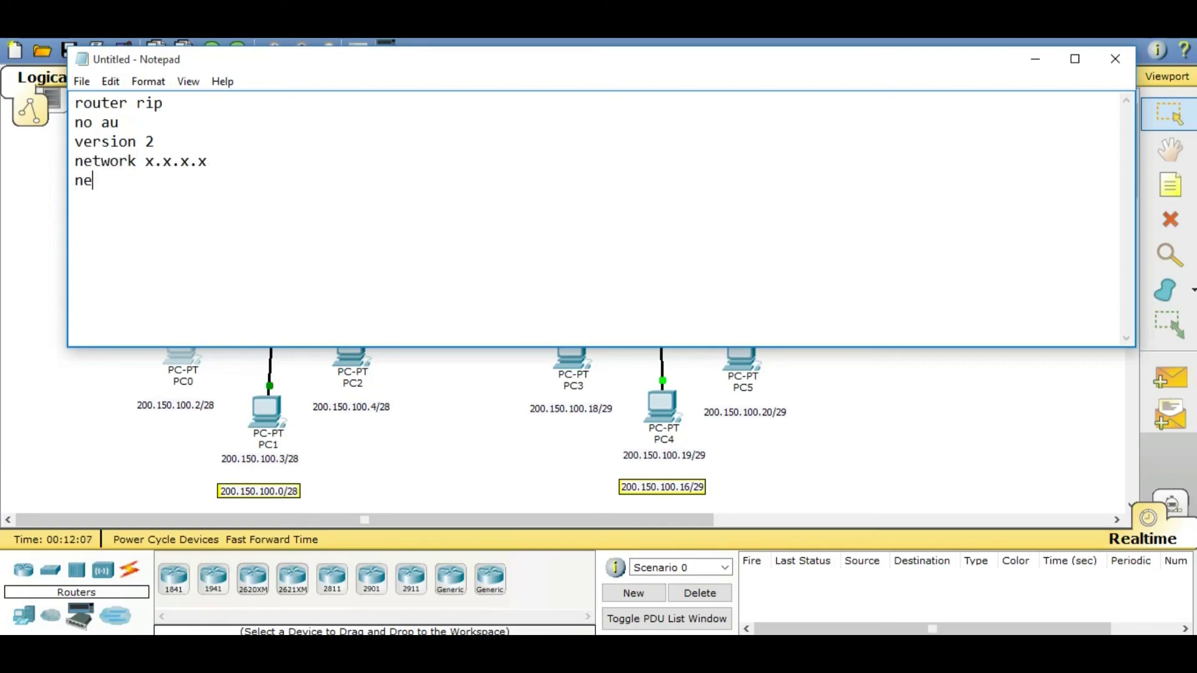
text(twork x.x.x.x)
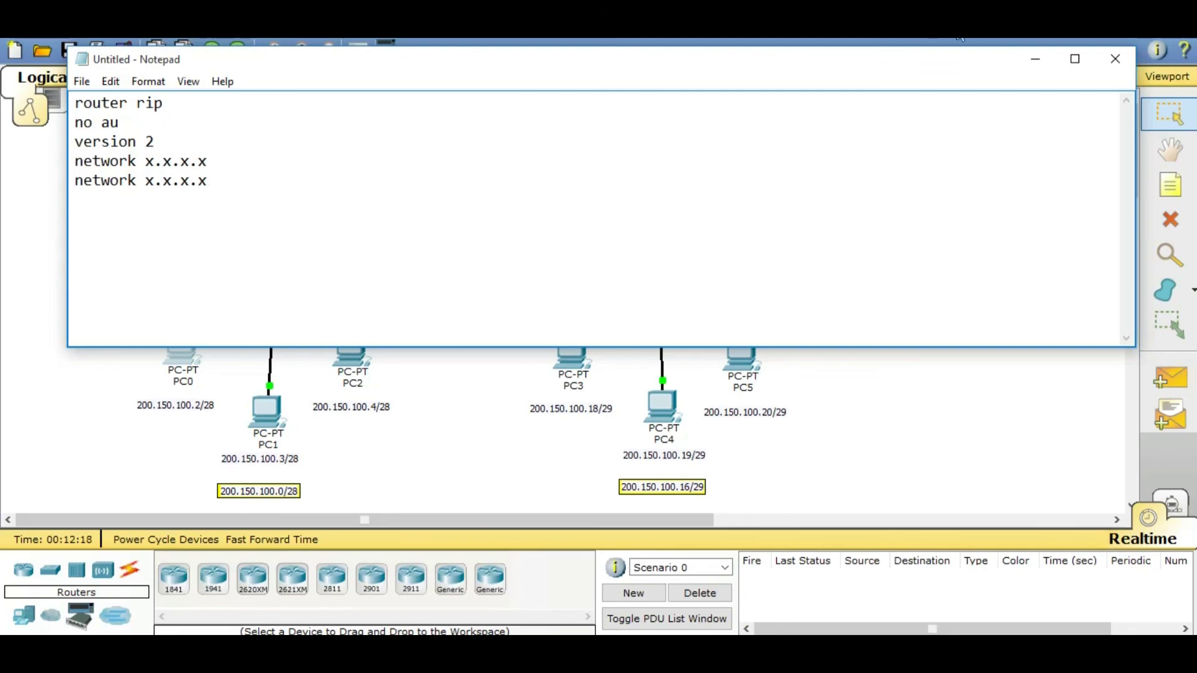
click(1115, 59)
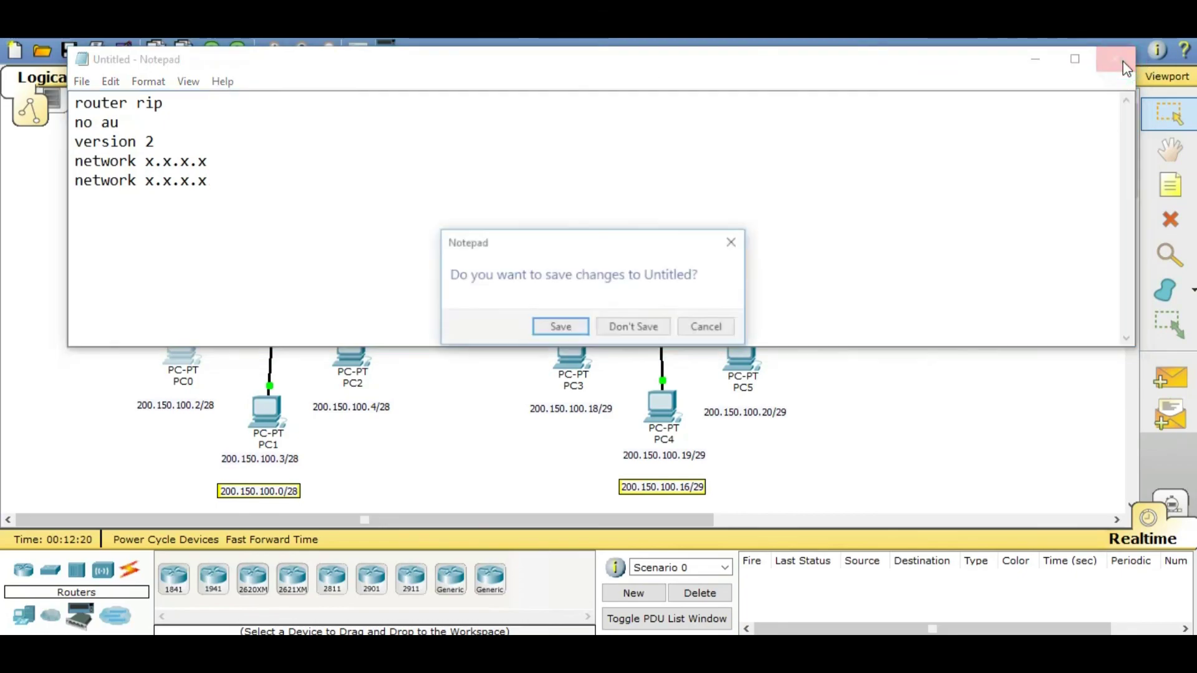
click(649, 320)
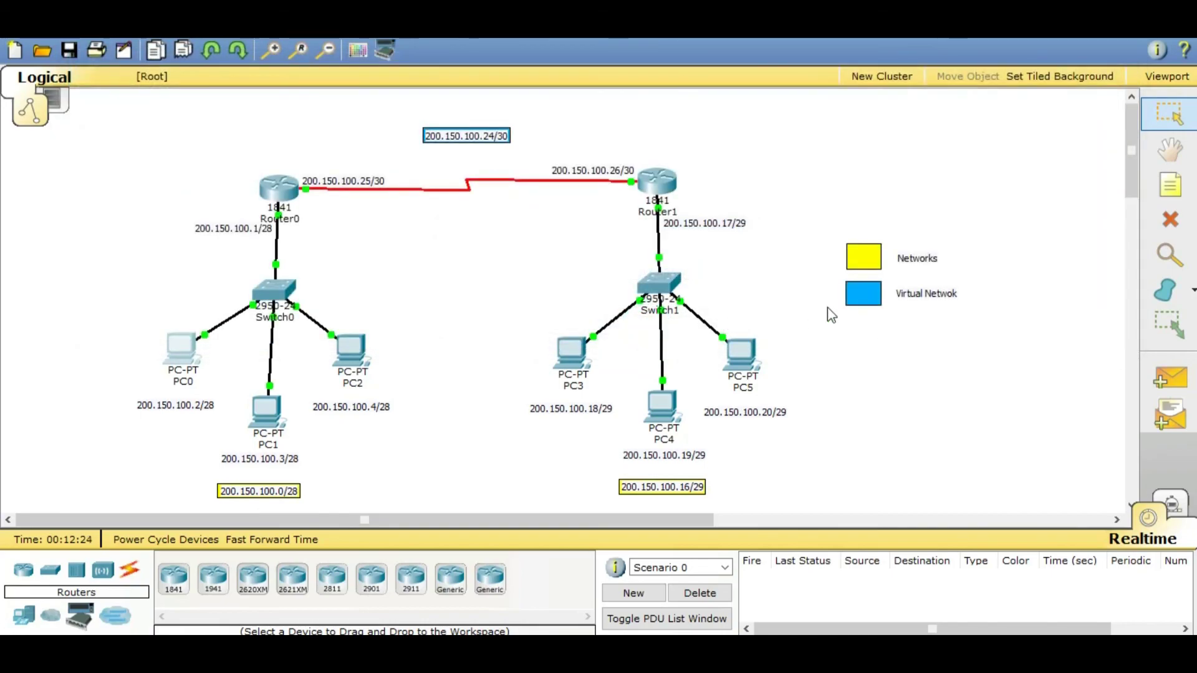